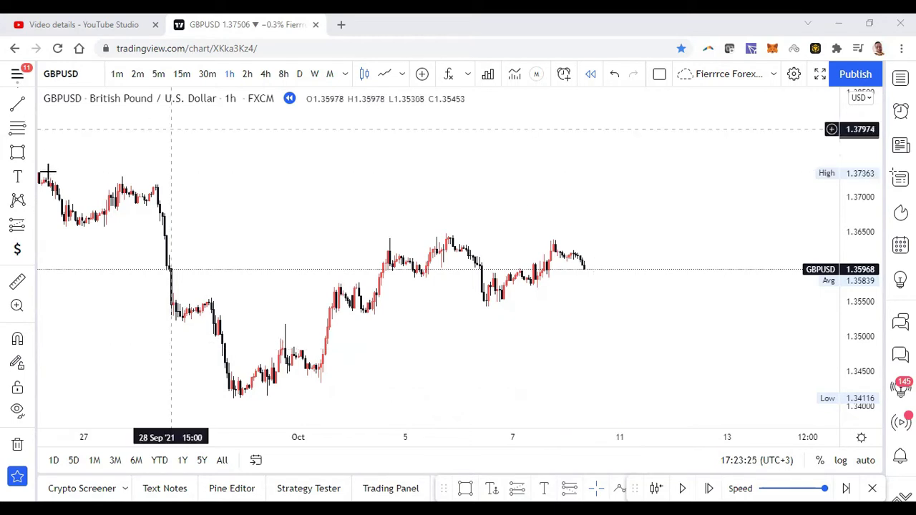
# Place a text note in the empty area above the latest candles and start it with "Directional bias -"
pyautogui.click(17, 176)
pyautogui.click(585, 147)
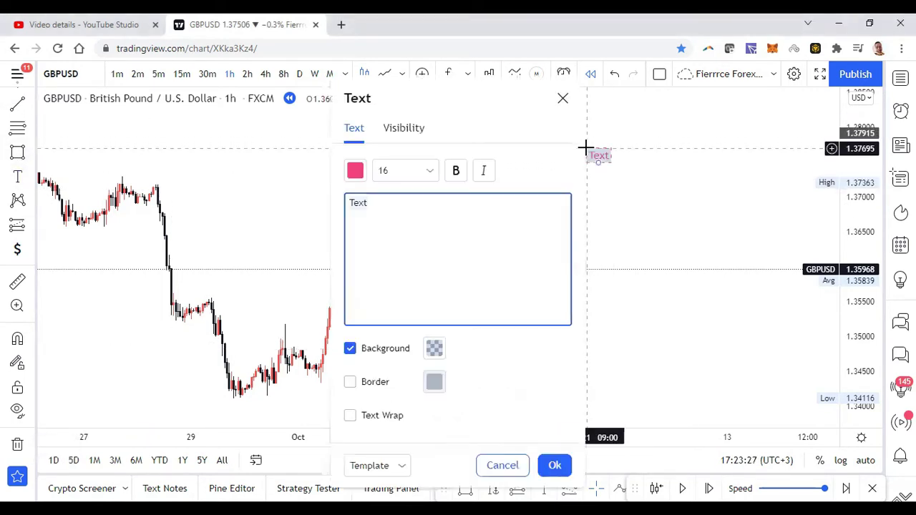
pyautogui.moveTo(478, 93); pyautogui.dragTo(422, 101)
pyautogui.hotkey('ctrl', 'a')
pyautogui.write('Directional')
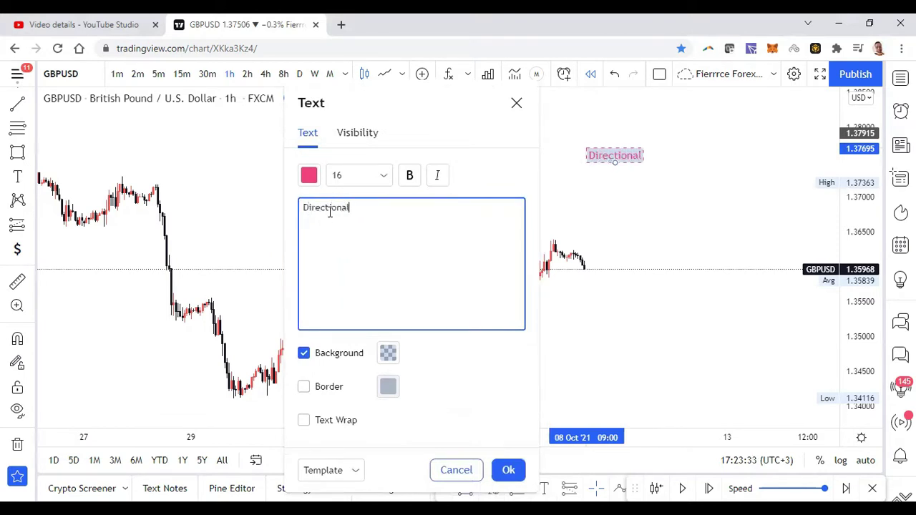
pyautogui.write(' bias ')
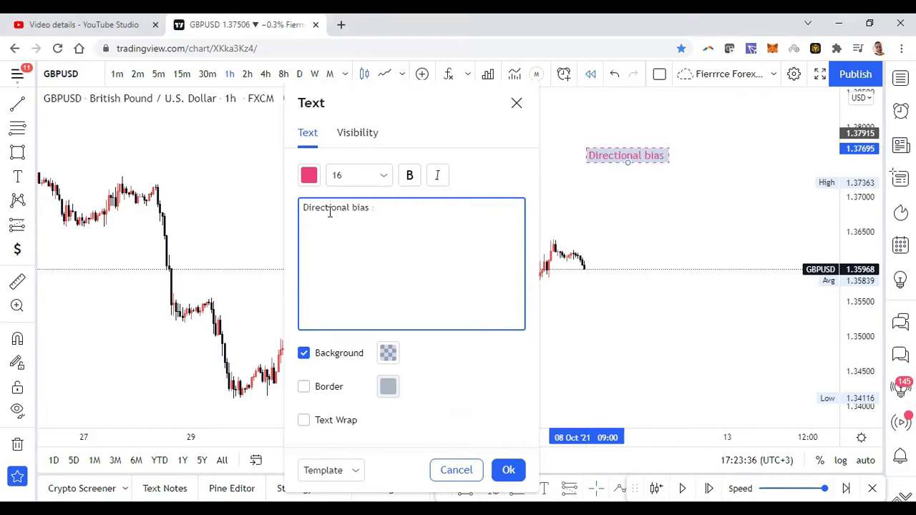
pyautogui.write('- W')
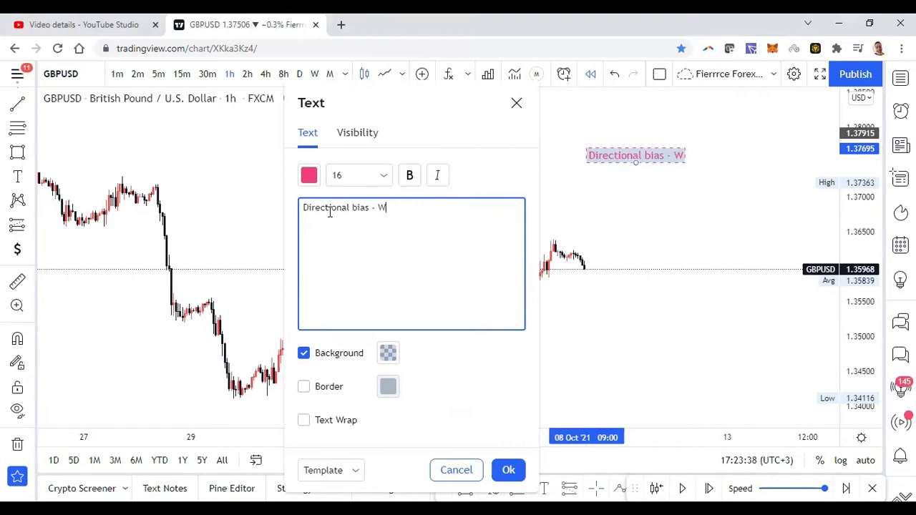
pyautogui.press('BackSpace')
# Complete the note's directional bias line with "higher time frame (W/D/8hr)"
pyautogui.write('higher trame')
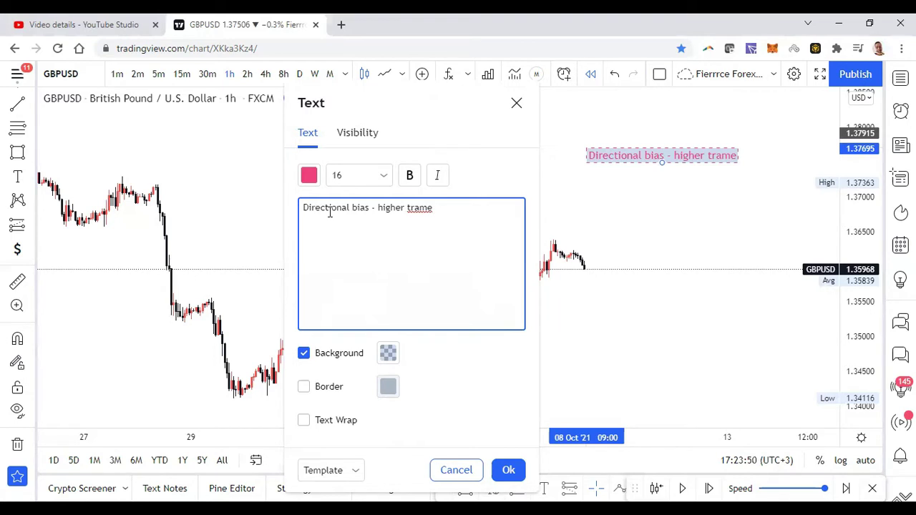
pyautogui.press('BackSpace')
pyautogui.press('BackSpace')
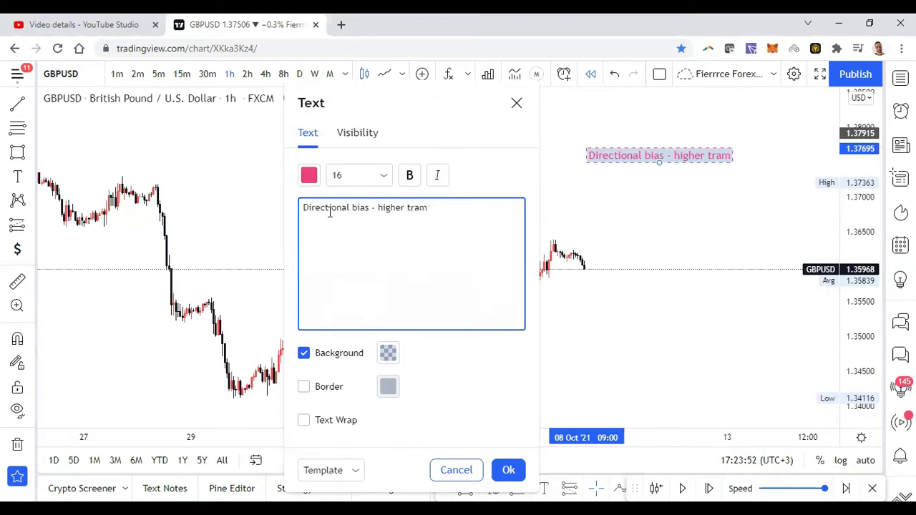
pyautogui.press('BackSpace')
pyautogui.press('BackSpace')
pyautogui.press('BackSpace')
pyautogui.write('time fr')
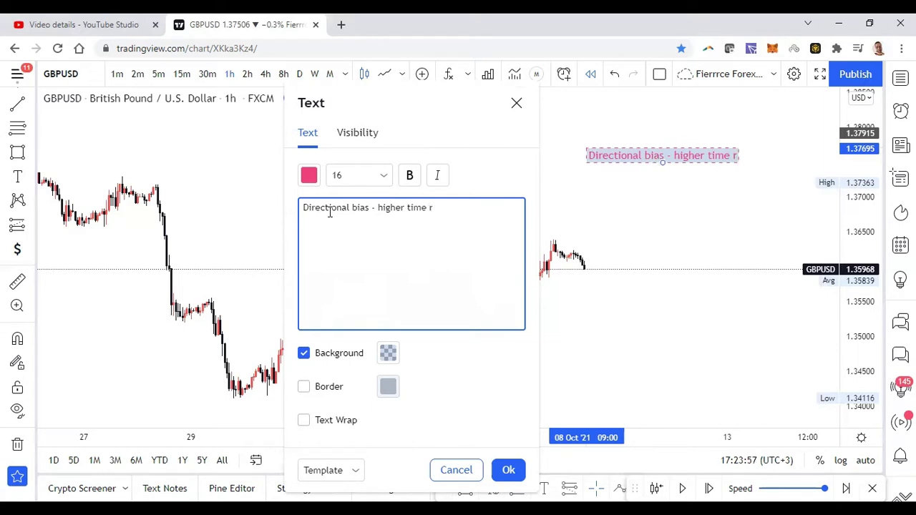
pyautogui.write('ame )')
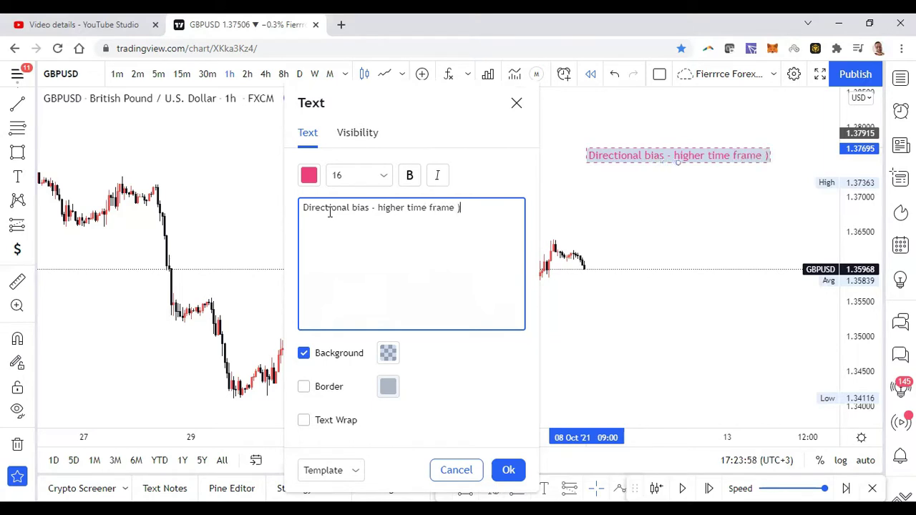
pyautogui.press('BackSpace')
pyautogui.write('(W/D/')
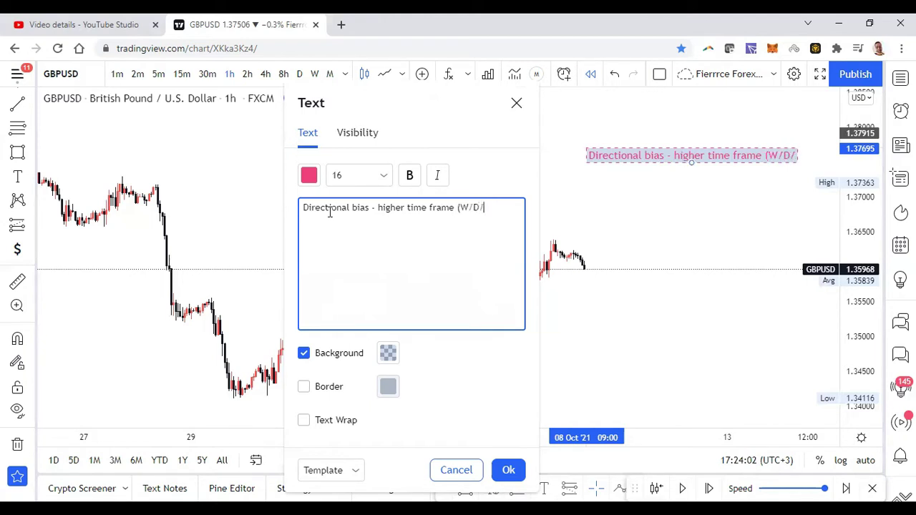
pyautogui.write('8hr)')
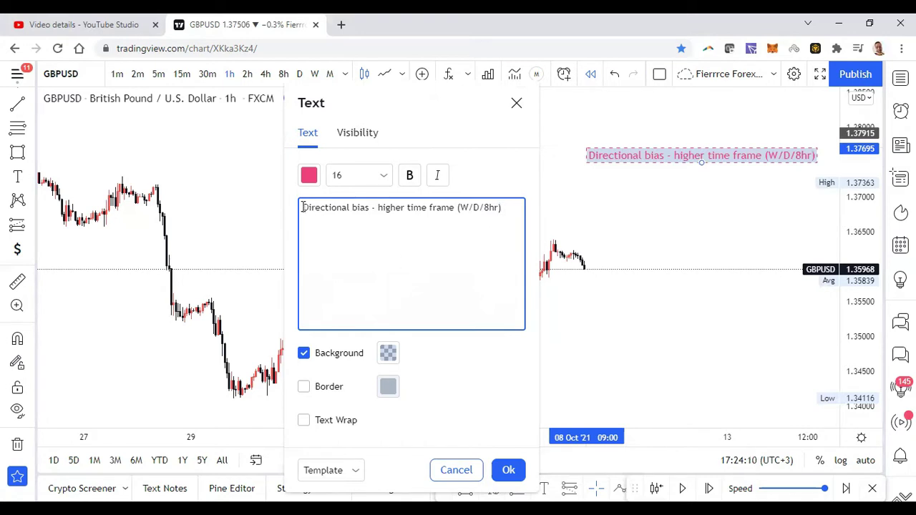
# Insert the heading "Rules Based Trading" above the directional bias line, separated by a blank line
pyautogui.write('1')
pyautogui.press('BackSpace')
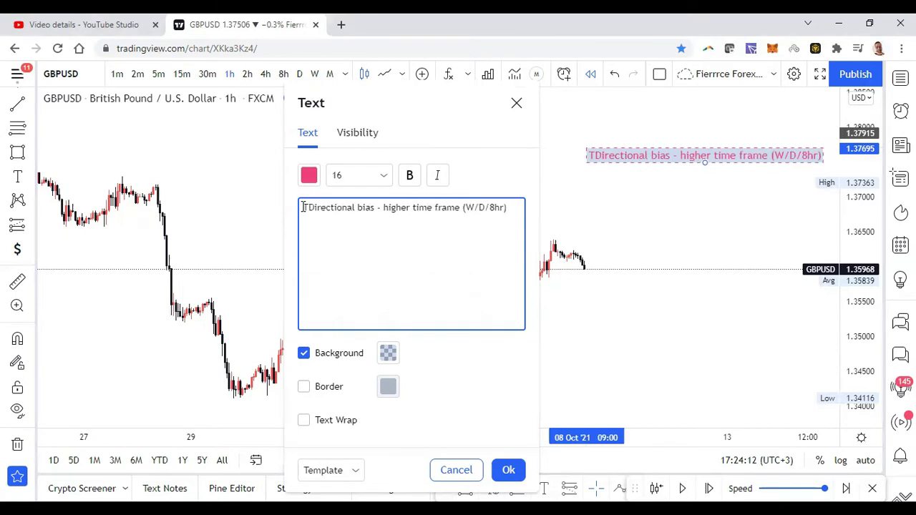
pyautogui.write('RUles Ba')
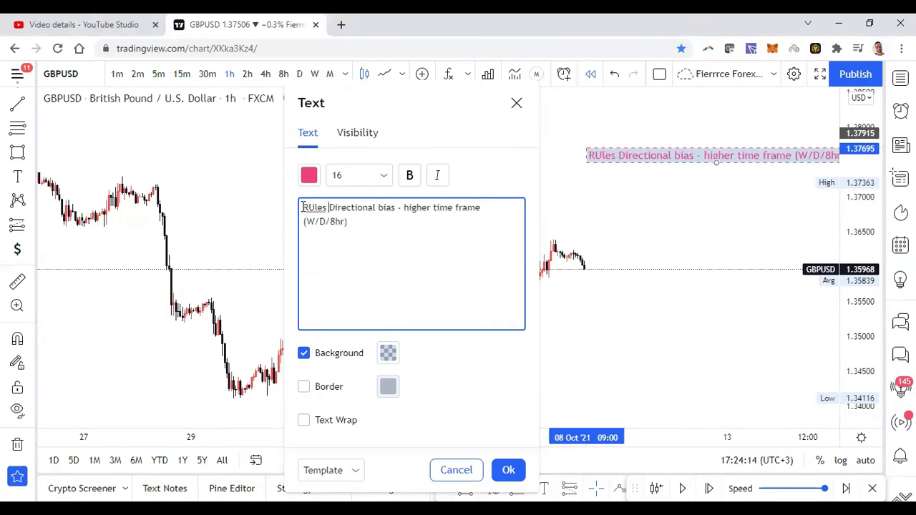
pyautogui.write('sed Trad')
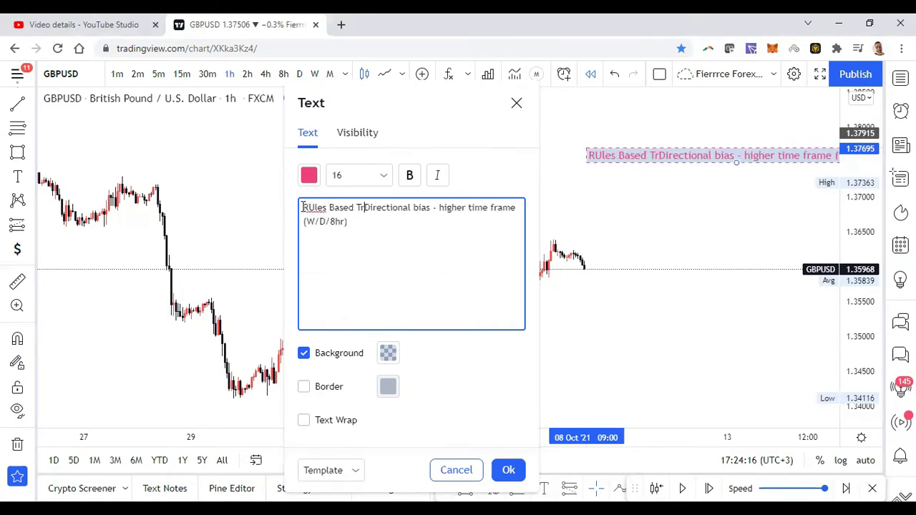
pyautogui.write('ing')
pyautogui.press('Return')
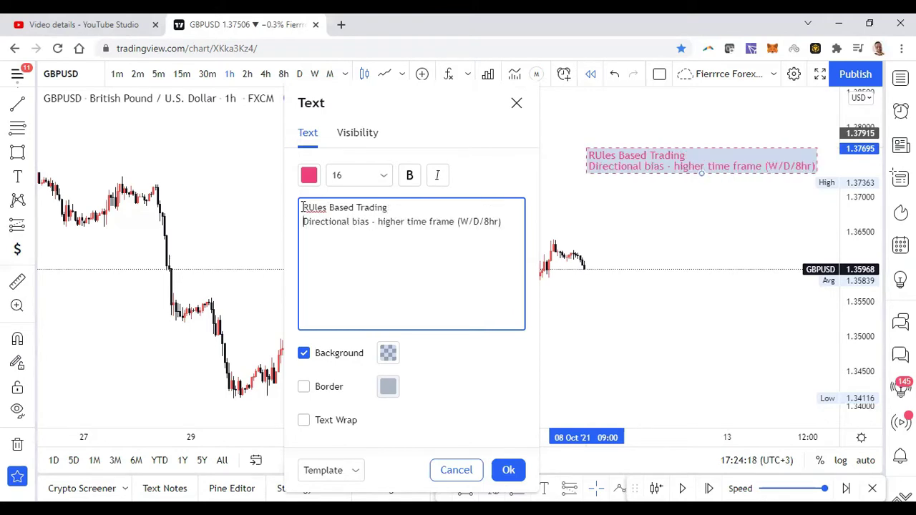
pyautogui.press('Return')
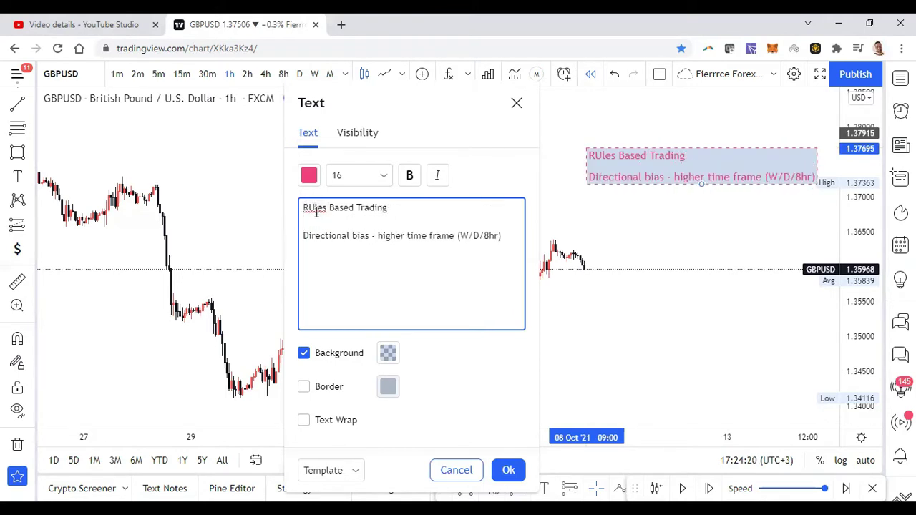
pyautogui.doubleClick(315, 211)
pyautogui.write('Rules')
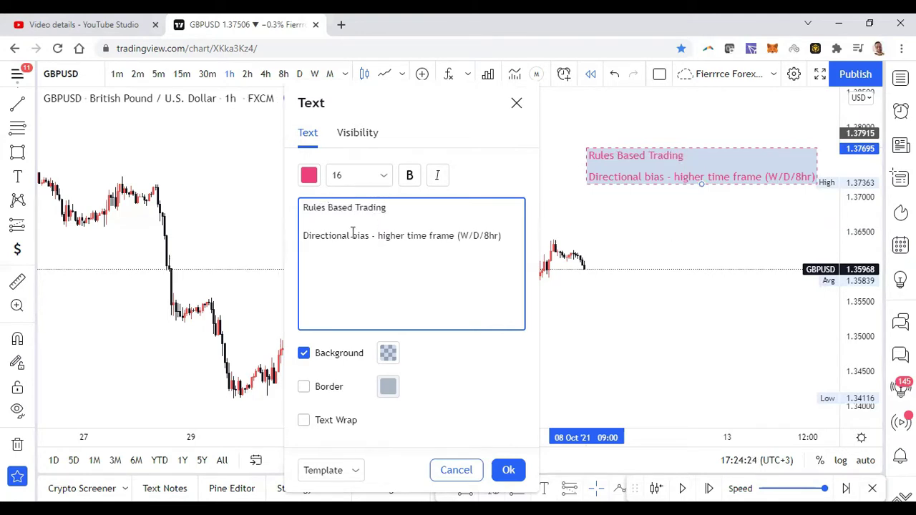
# Extend the heading with "/ Algorithm" and number the directional bias line "1."
pyautogui.click(399, 206)
pyautogui.write('/ Algorithm')
pyautogui.click(303, 236)
pyautogui.write('1.')
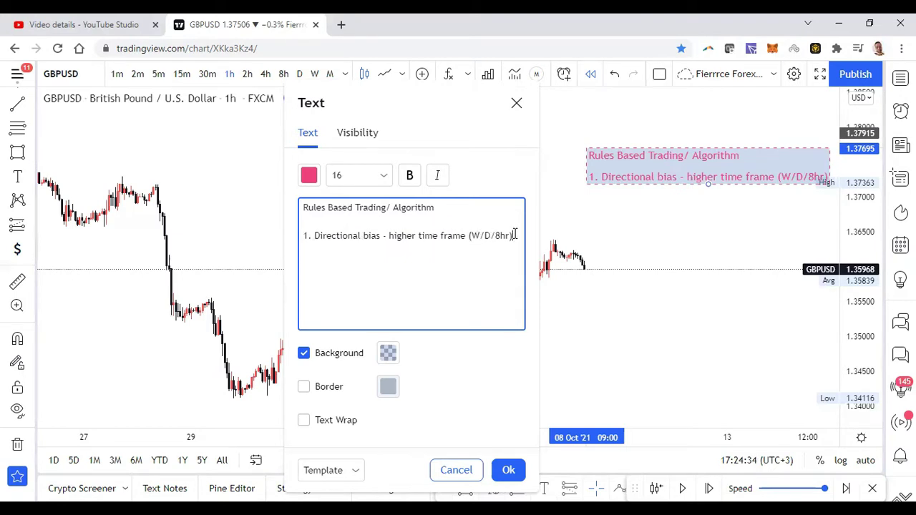
# Add item 2 "Structural Breaks" to the note and start an empty line numbered "3."
pyautogui.write(' 2. ')
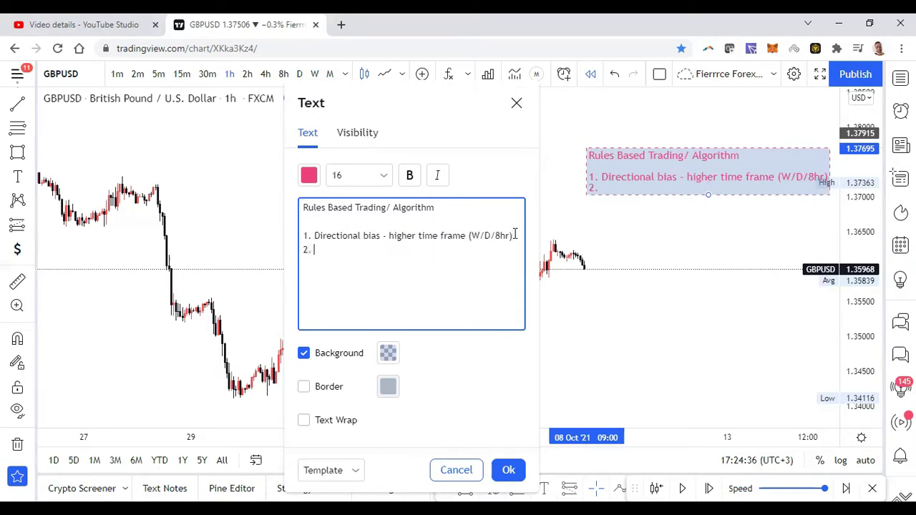
pyautogui.write('Structural B')
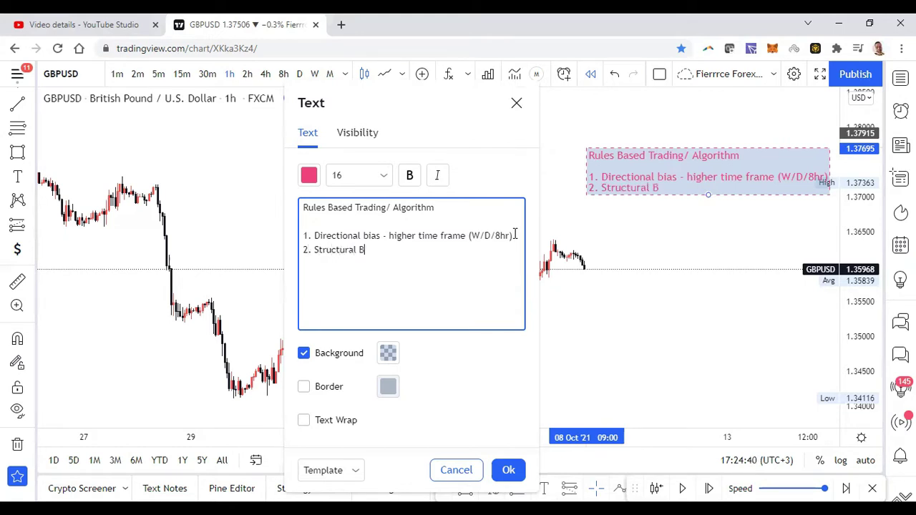
pyautogui.write('reaks')
pyautogui.press('Return')
pyautogui.write('3.')
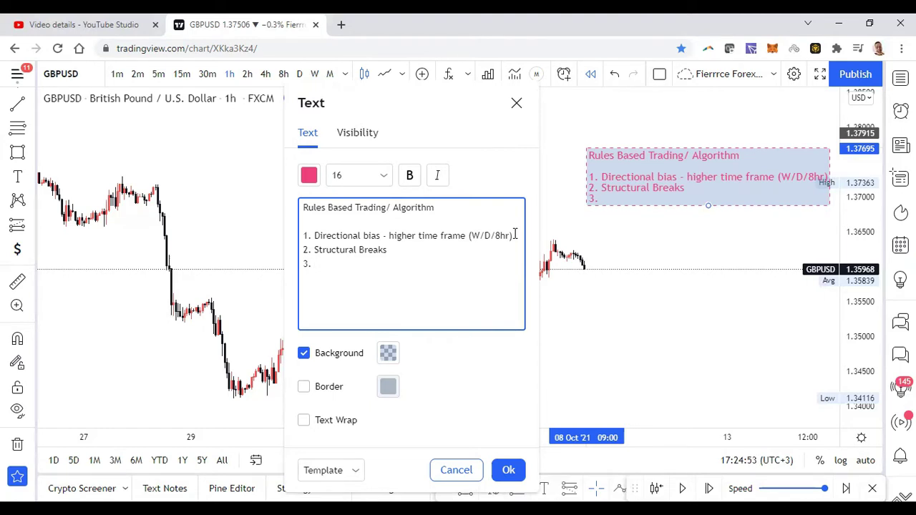
# Append the time frames "(W/D/8hr/ 1hr/5min)" to the Structural Breaks item
pyautogui.click(426, 251)
pyautogui.write('(W/D/8hr)')
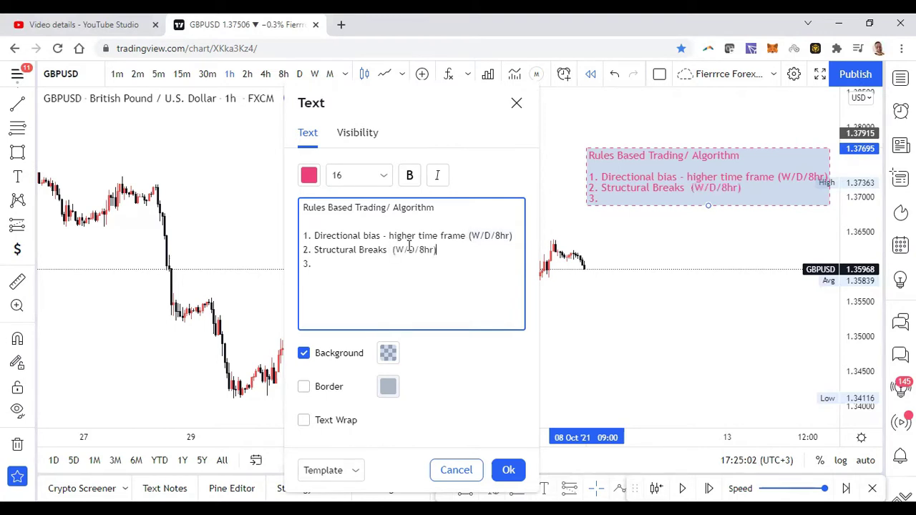
pyautogui.click(433, 254)
pyautogui.write('/ 1hr/5min')
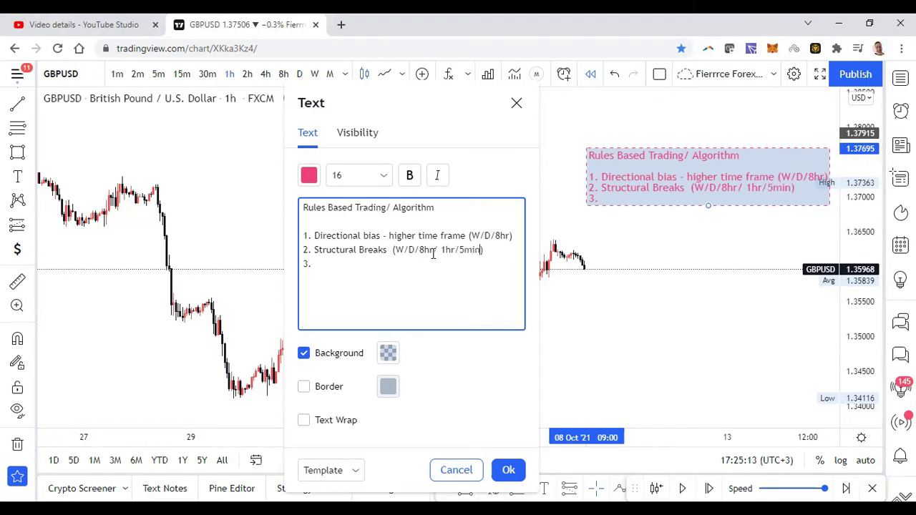
# Write "Entry Trigger" as item 3 and add beneath it the line "- Price action (candlesticks/structure breaks/ retests)"
pyautogui.click(323, 265)
pyautogui.write('Entry Trigger')
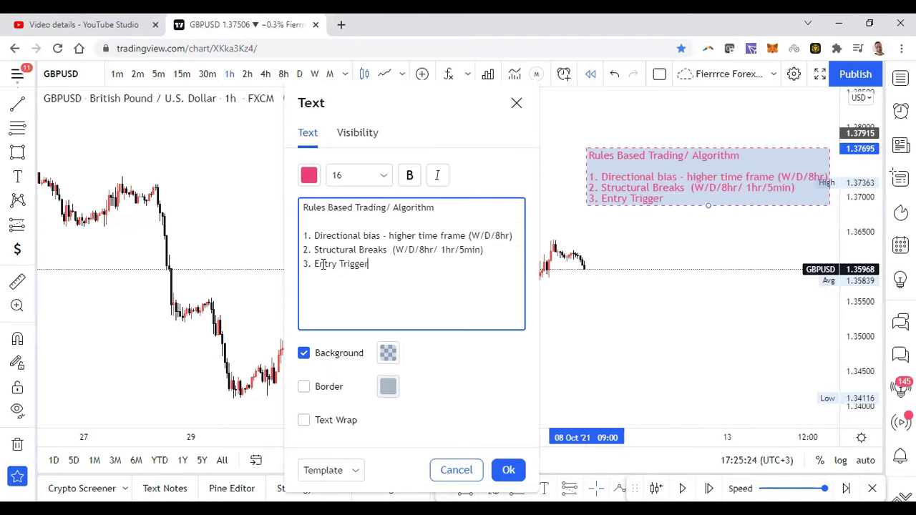
pyautogui.press('Return')
pyautogui.write('- ')
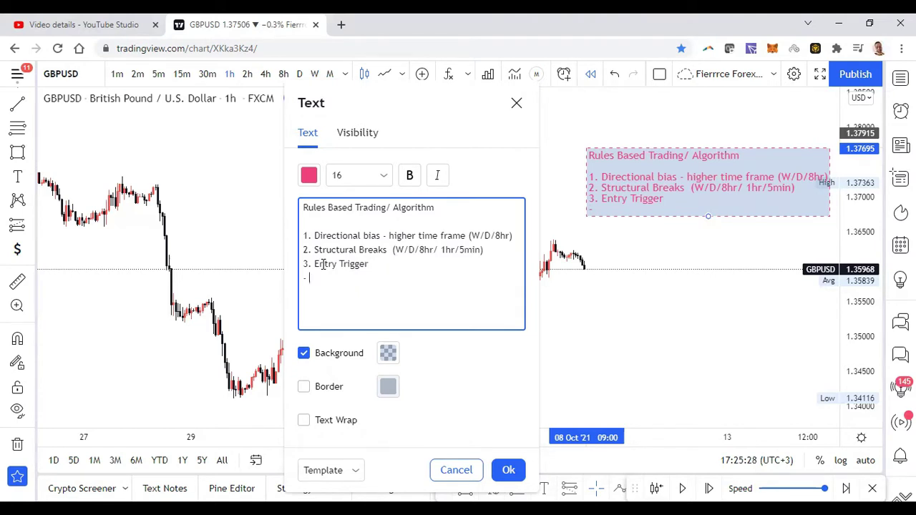
pyautogui.write('Price action')
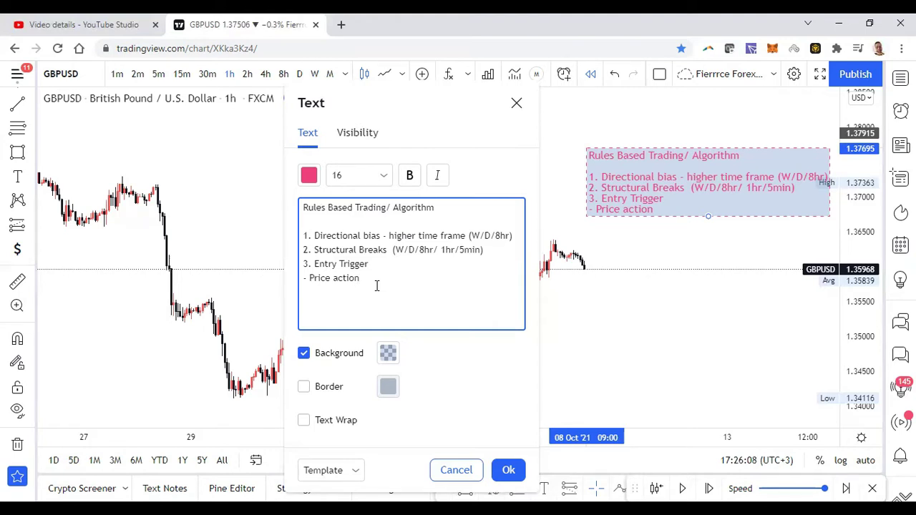
pyautogui.write('(candlesticks')
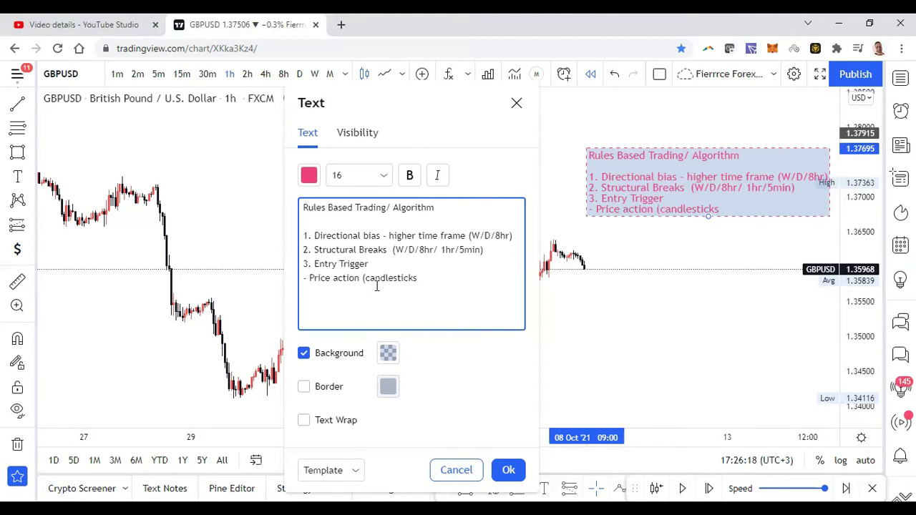
pyautogui.write('/')
pyautogui.write('structure brea')
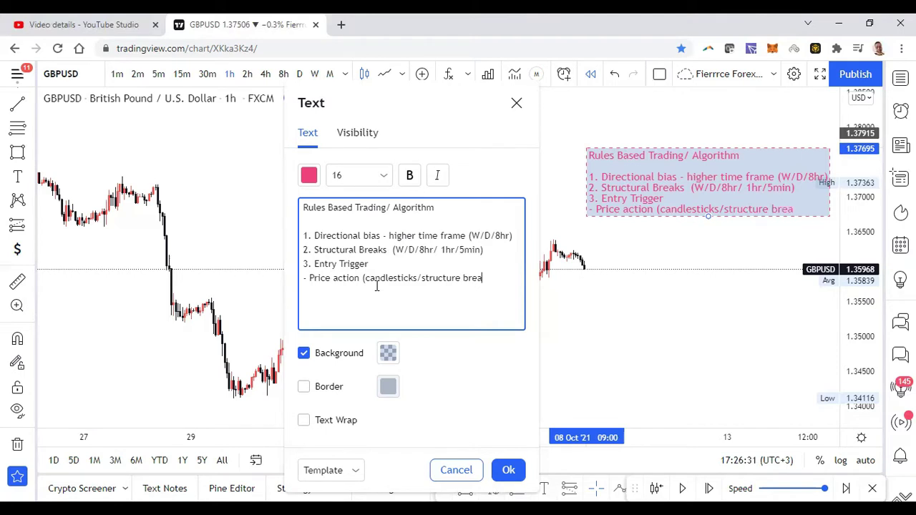
pyautogui.write('ks/ retest')
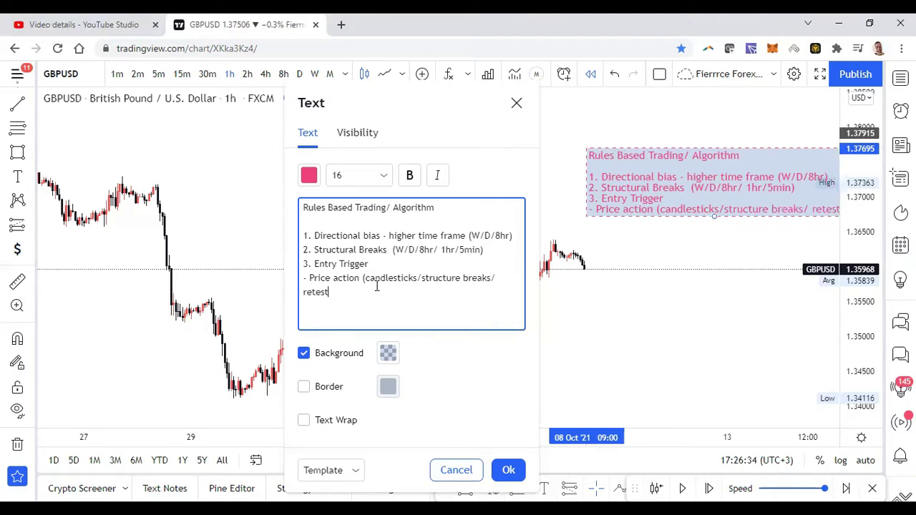
pyautogui.write('s')
pyautogui.write(') ')
# Add item 4 "Highlight entry parameters" to the note and start an empty line numbered "5."
pyautogui.write('4.')
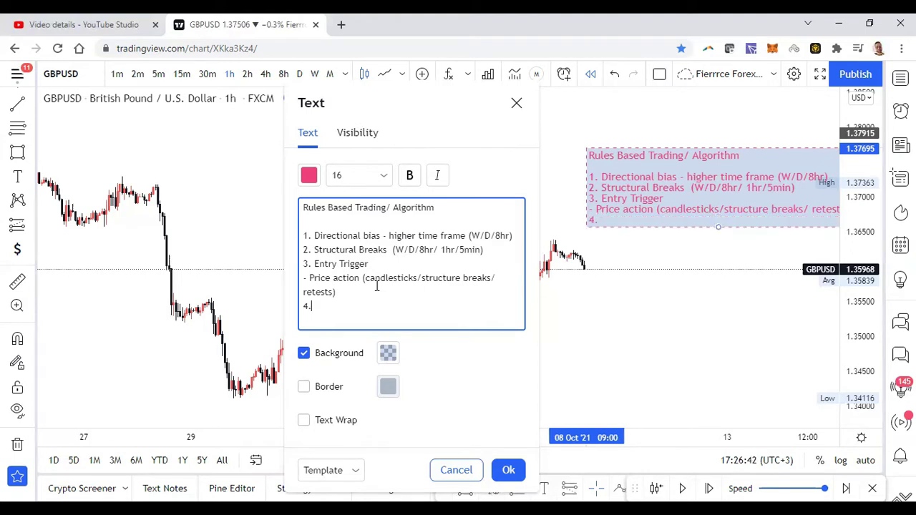
pyautogui.write(' Highlight p')
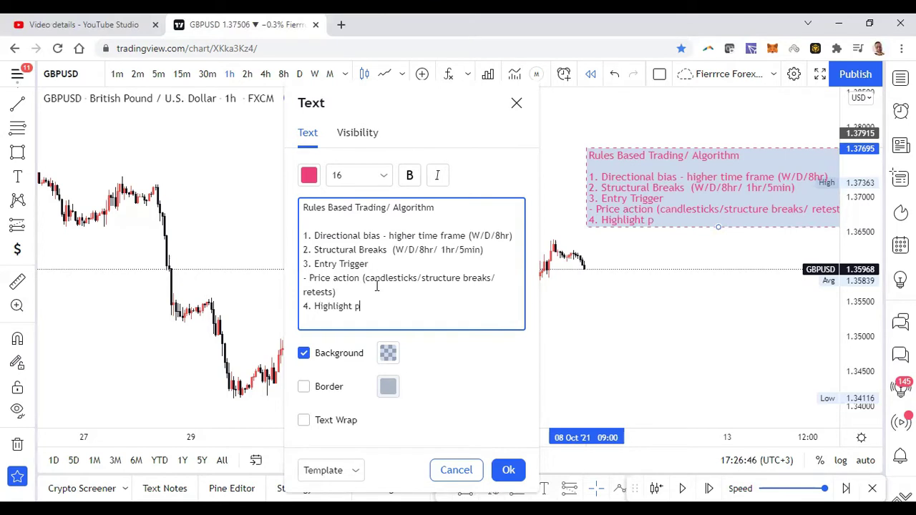
pyautogui.press('BackSpace')
pyautogui.write('entry parameters')
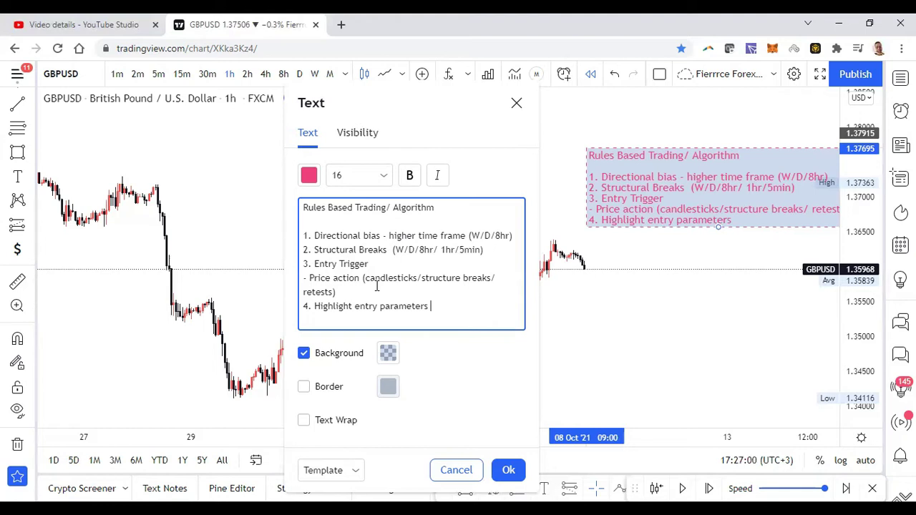
pyautogui.press('Return')
pyautogui.write('5')
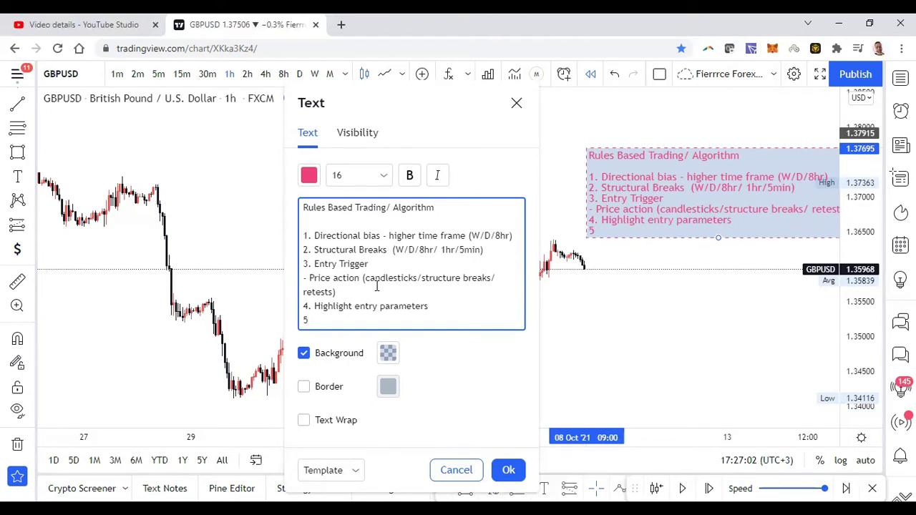
pyautogui.write('.')
# Append "(EP/TP/SL)" to the entry parameters item and move the text settings dialog farther away from the note
pyautogui.click(463, 310)
pyautogui.write('(EP/')
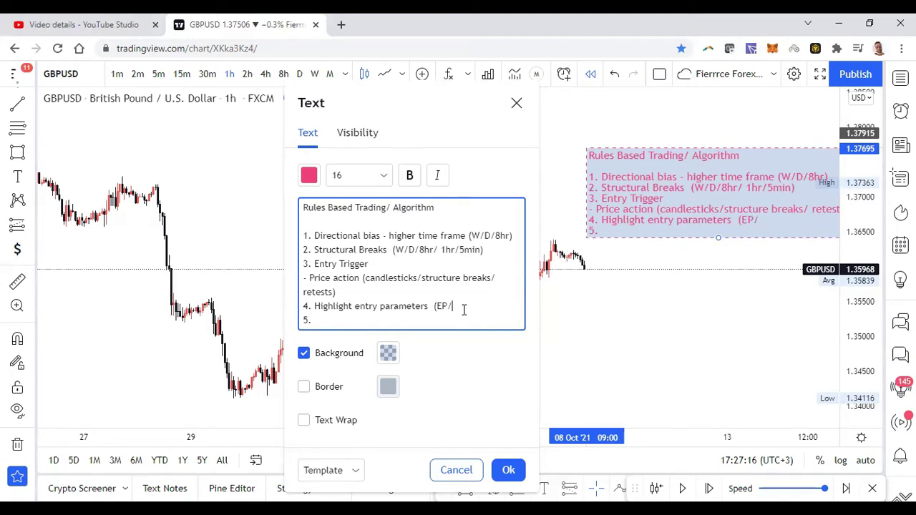
pyautogui.write('TP/SL)')
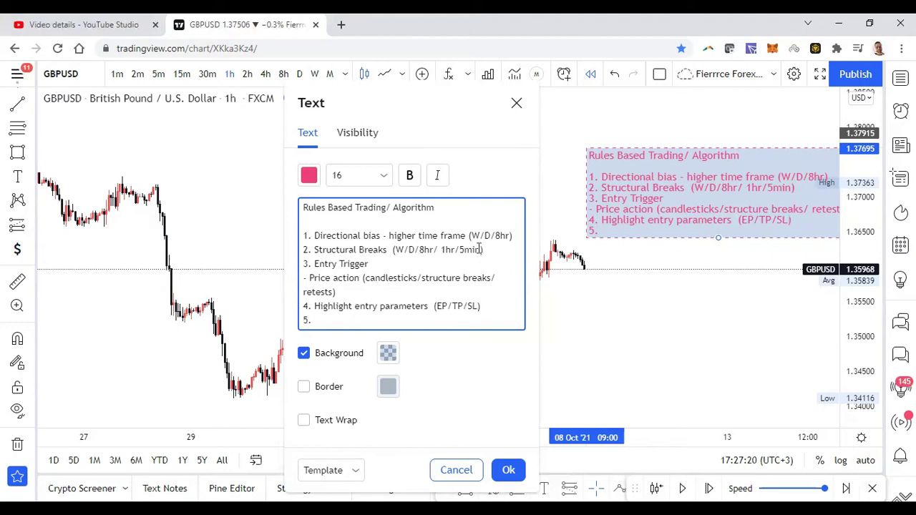
pyautogui.moveTo(431, 113); pyautogui.dragTo(346, 110)
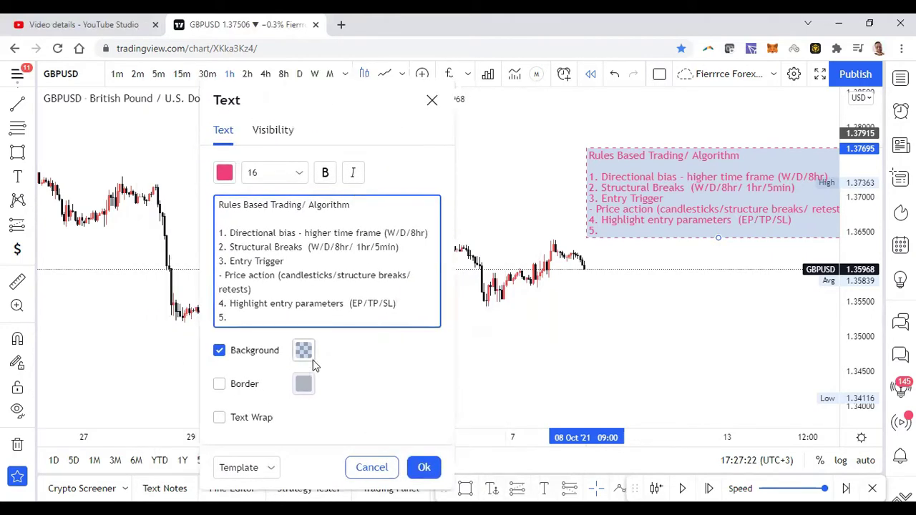
# Apply the note's text and reposition the note above the recent candles so its full width fits on the chart
pyautogui.click(247, 315)
pyautogui.click(424, 467)
pyautogui.moveTo(632, 155)
pyautogui.mouseDown()
pyautogui.moveTo(566, 132)
pyautogui.moveTo(657, 188)
pyautogui.moveTo(643, 171)
pyautogui.mouseUp()
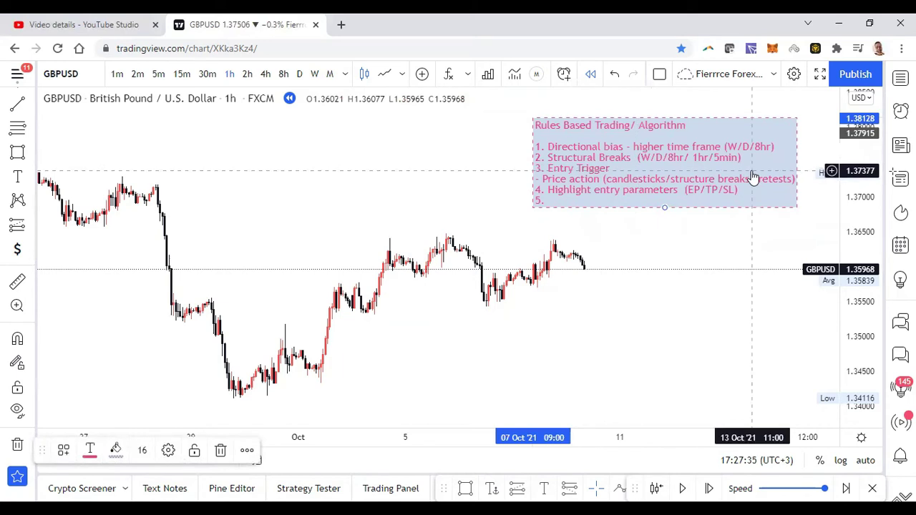
# Write "Timing (LN/NY)" as item 5 of the note, close its settings and shift the note slightly higher
pyautogui.doubleClick(620, 190)
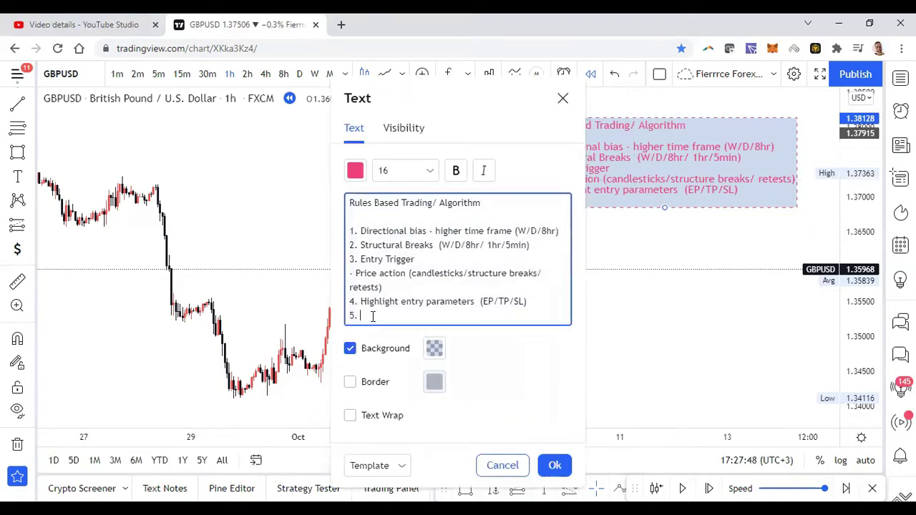
pyautogui.write('Timing (LN/')
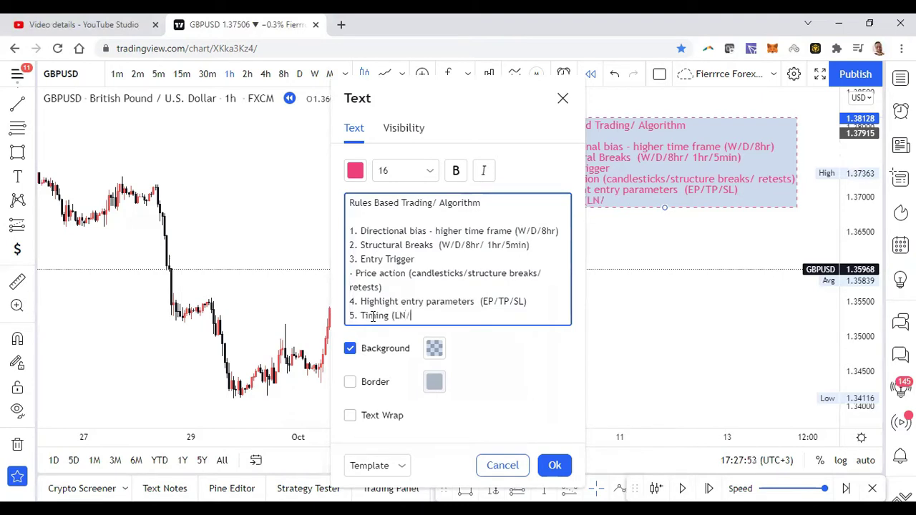
pyautogui.write('NY)')
pyautogui.moveTo(502, 103); pyautogui.dragTo(431, 86)
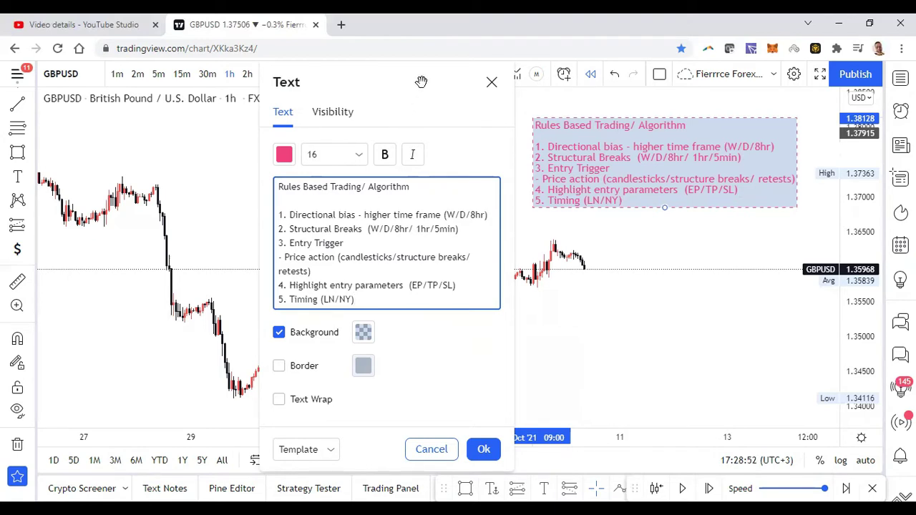
pyautogui.click(490, 84)
pyautogui.moveTo(668, 194); pyautogui.dragTo(659, 182)
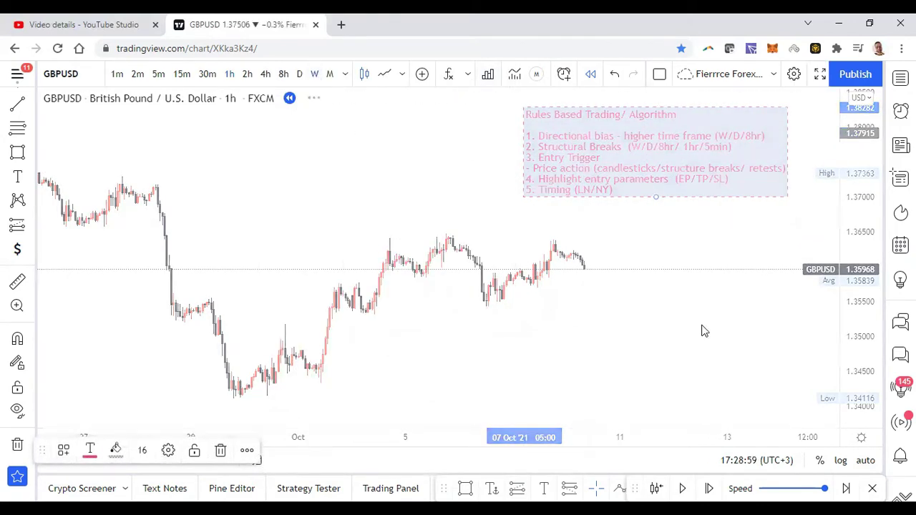
# Switch the chart to the weekly time frame and move the note clear of the candles, beyond the latest price
pyautogui.write('1W')
pyautogui.press('Return')
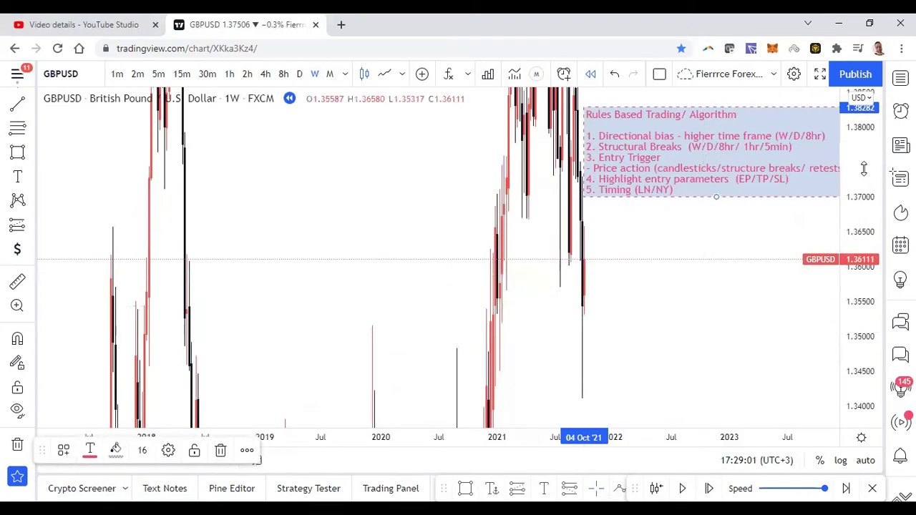
pyautogui.moveTo(726, 293); pyautogui.dragTo(721, 180)
pyautogui.scroll(3, 665, 310)
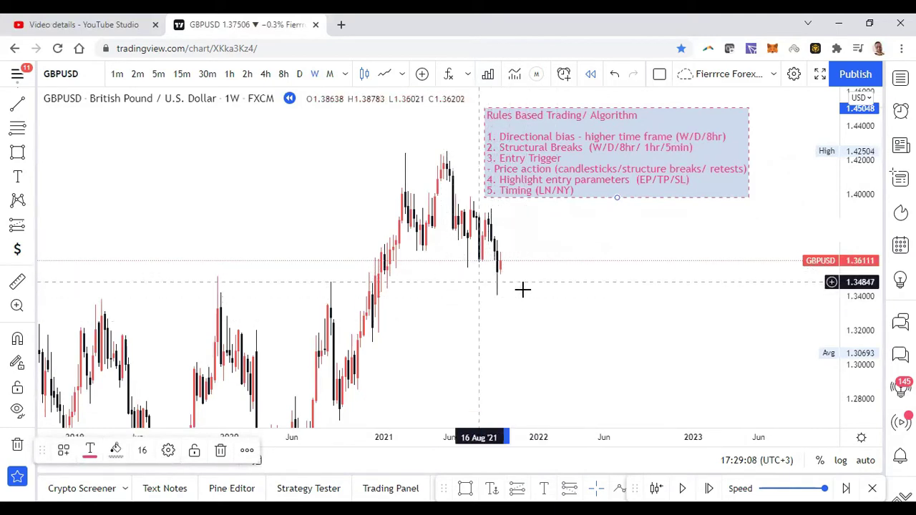
pyautogui.scroll(1, 451, 253)
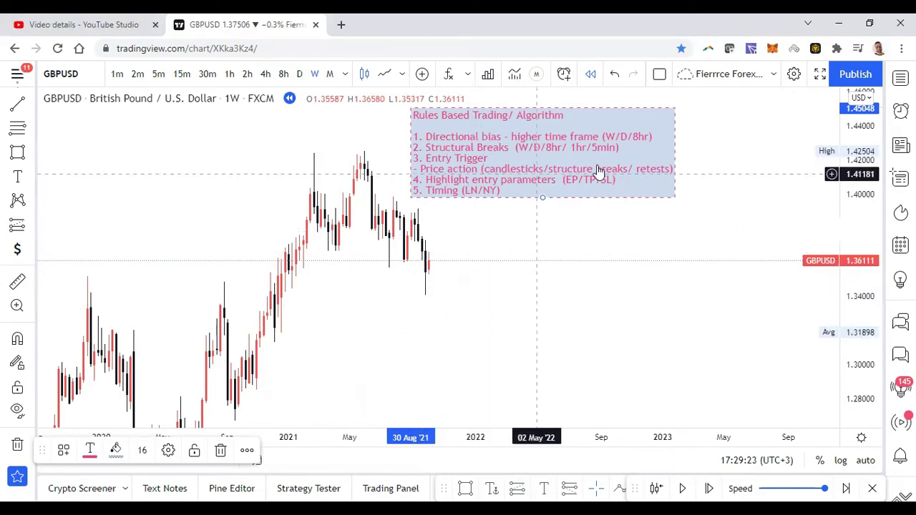
pyautogui.moveTo(544, 171); pyautogui.dragTo(630, 159)
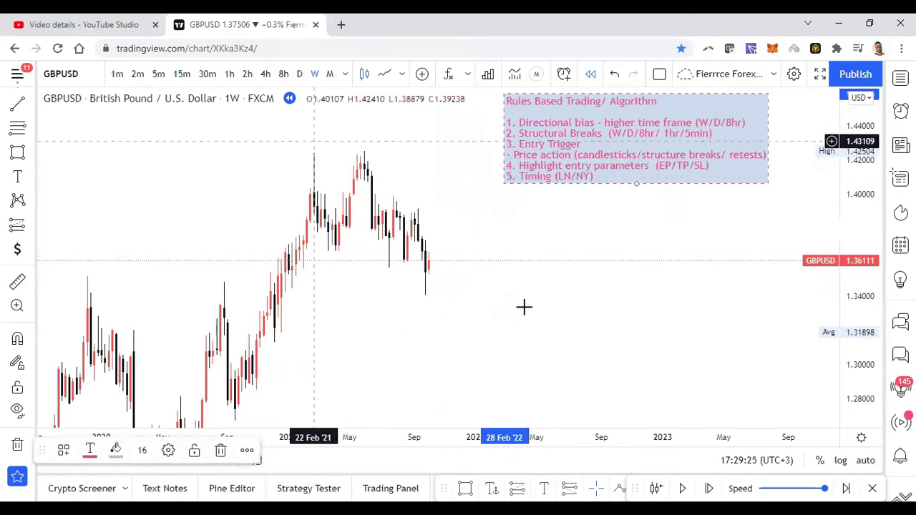
pyautogui.scroll(-1, 530, 306)
pyautogui.scroll(-1, 531, 308)
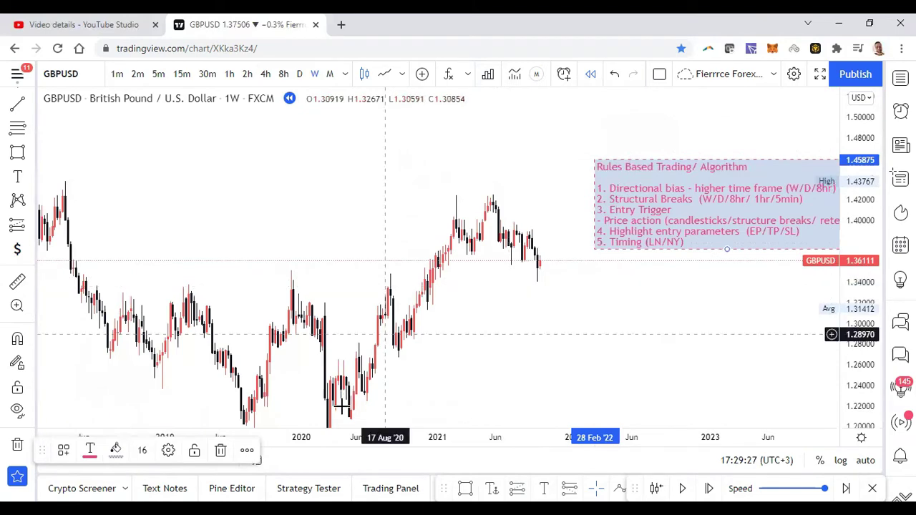
# Draw an arrow from the May 2020 low at about 1.208 up to the 31 May 2021 peak at about 1.425
pyautogui.click(32, 104)
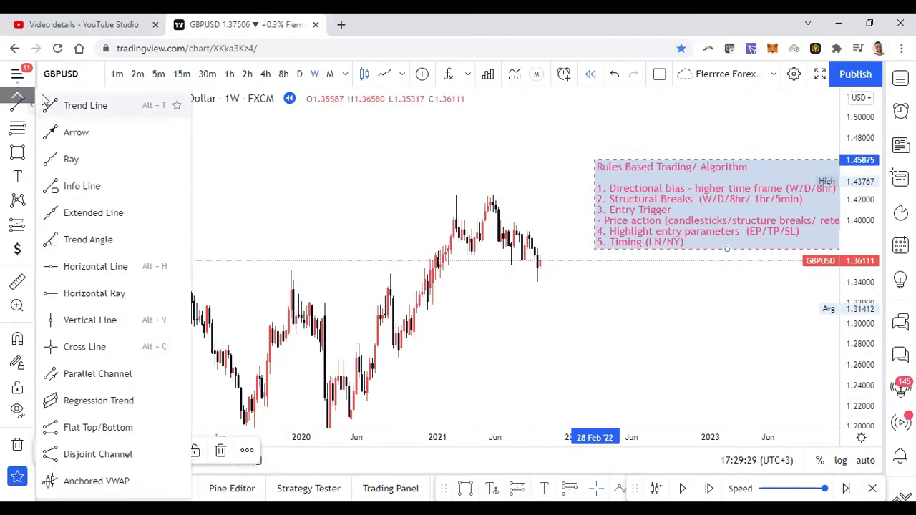
pyautogui.click(65, 131)
pyautogui.click(349, 419)
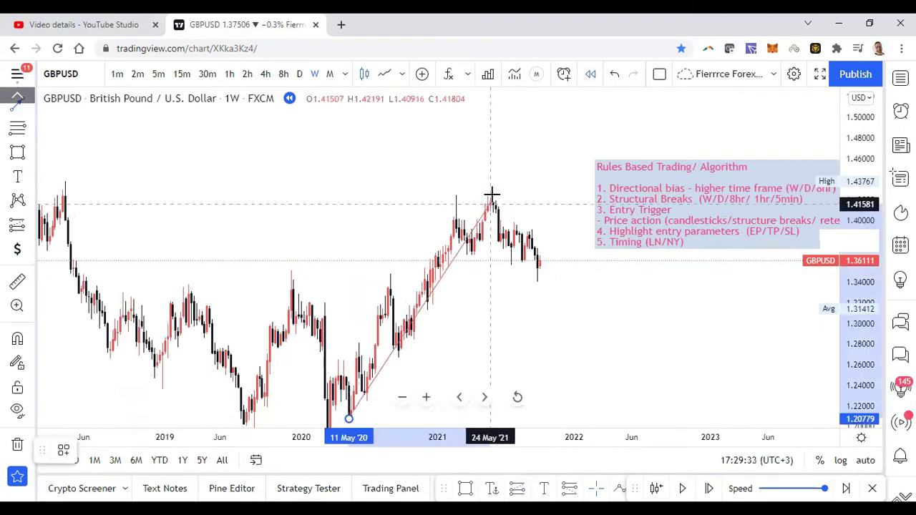
pyautogui.click(493, 194)
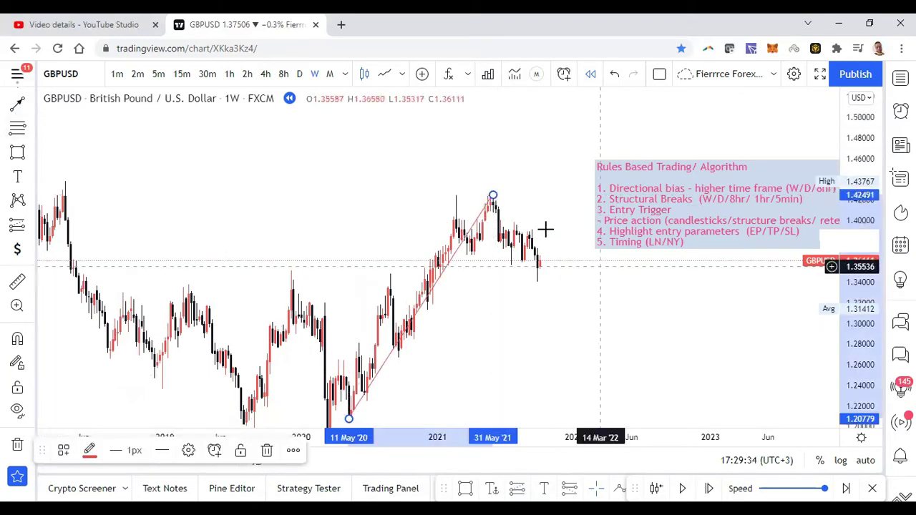
# Draw an arrow from the May 2021 peak down to about 1.355 at November 2021, and another up to about 1.509 in August 2022
pyautogui.click(486, 194)
pyautogui.click(551, 266)
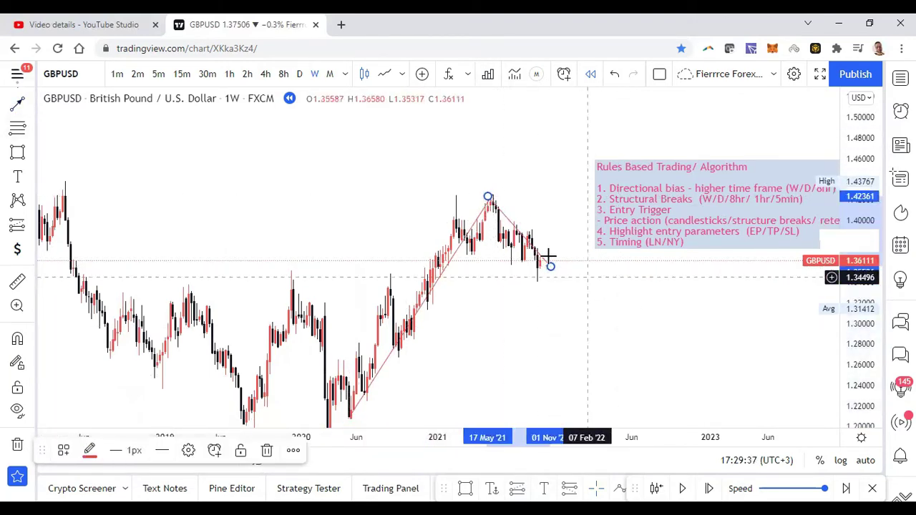
pyautogui.click(17, 104)
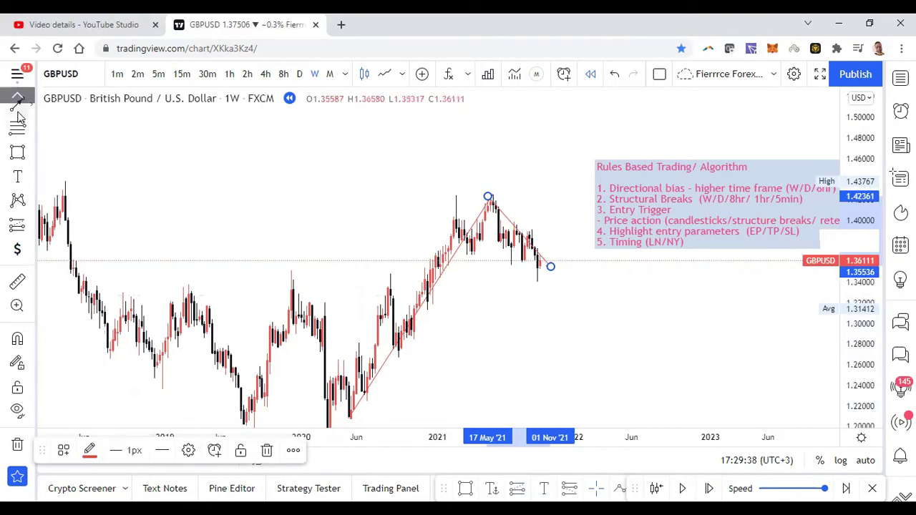
pyautogui.click(550, 266)
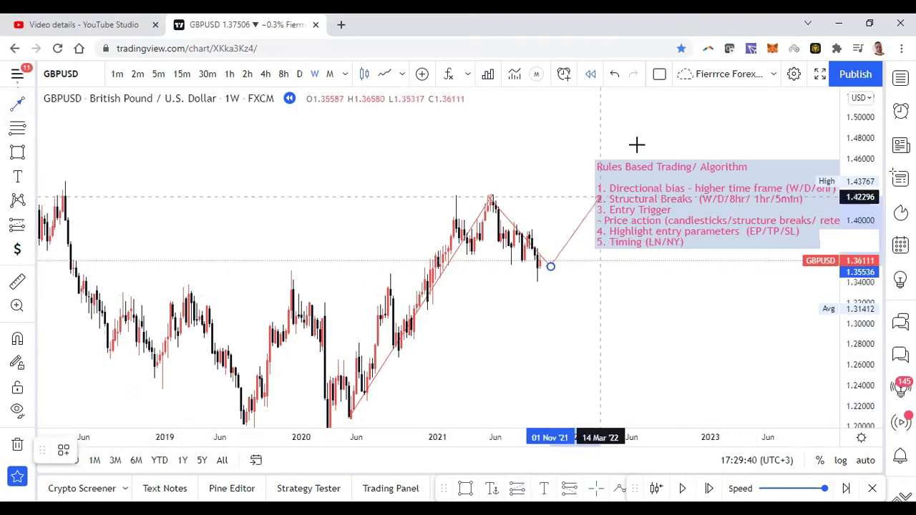
pyautogui.click(658, 108)
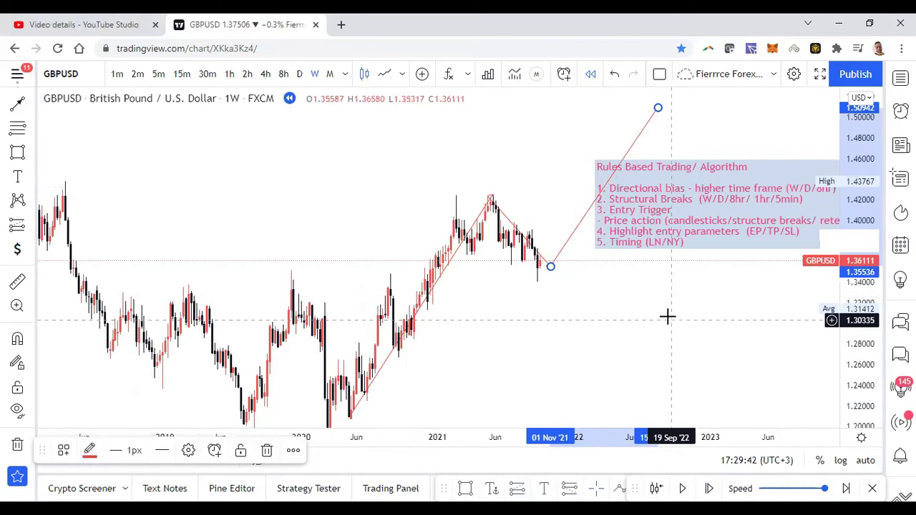
pyautogui.scroll(1, 665, 314)
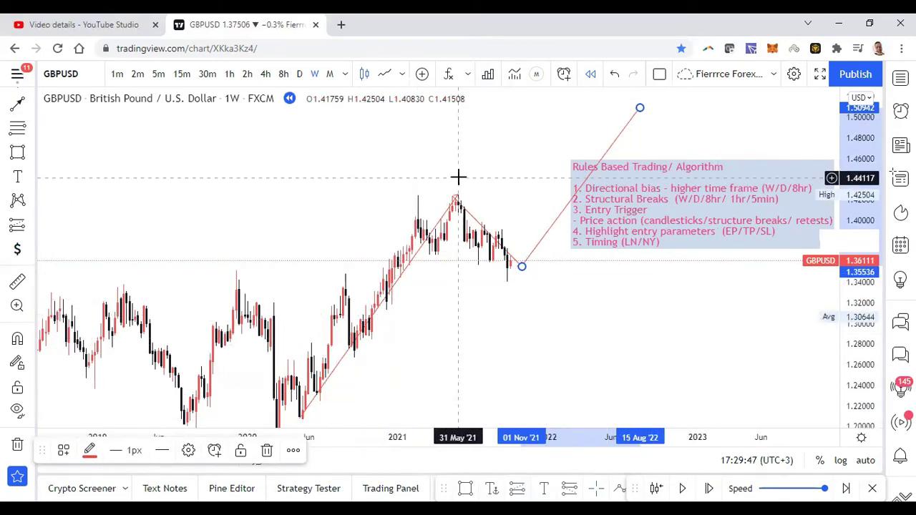
# Move the first rising arrow's start to the March 2020 low and its head to the 22 Feb 2021 peak at about 1.426
pyautogui.moveTo(528, 102); pyautogui.dragTo(532, 88)
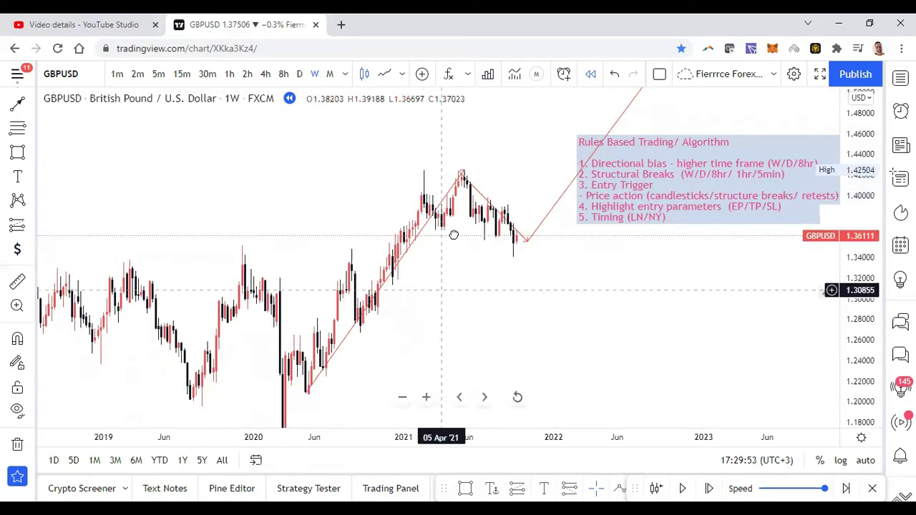
pyautogui.moveTo(441, 287); pyautogui.dragTo(460, 222)
pyautogui.moveTo(324, 329); pyautogui.dragTo(297, 394)
pyautogui.click(385, 380)
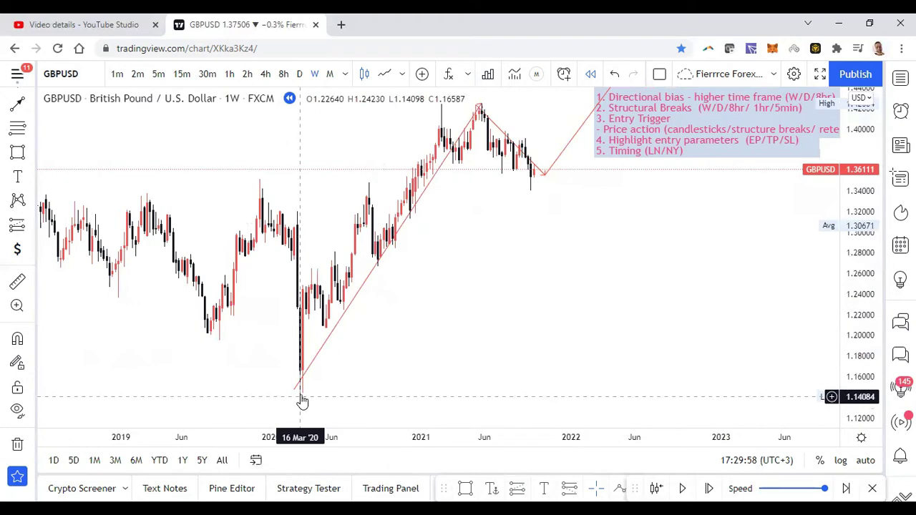
pyautogui.moveTo(545, 351); pyautogui.dragTo(429, 391)
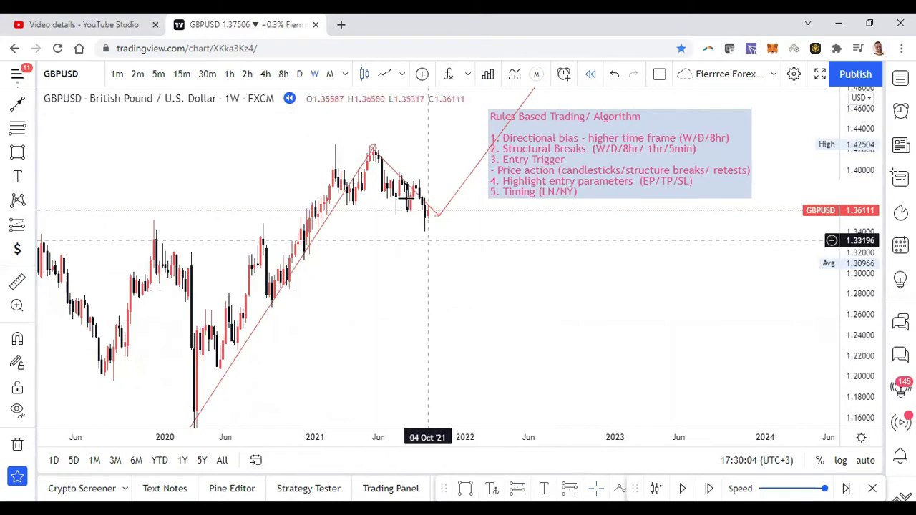
pyautogui.moveTo(376, 146); pyautogui.dragTo(336, 146)
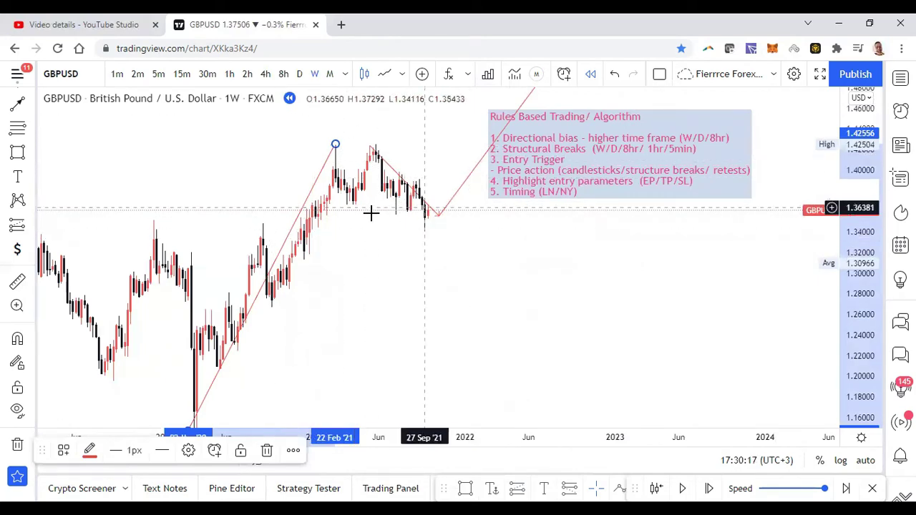
# Draw a nearly horizontal trend line under the 2021 lows from March to late September, at about 1.358
pyautogui.click(36, 106)
pyautogui.click(397, 223)
pyautogui.moveTo(397, 223); pyautogui.dragTo(431, 213)
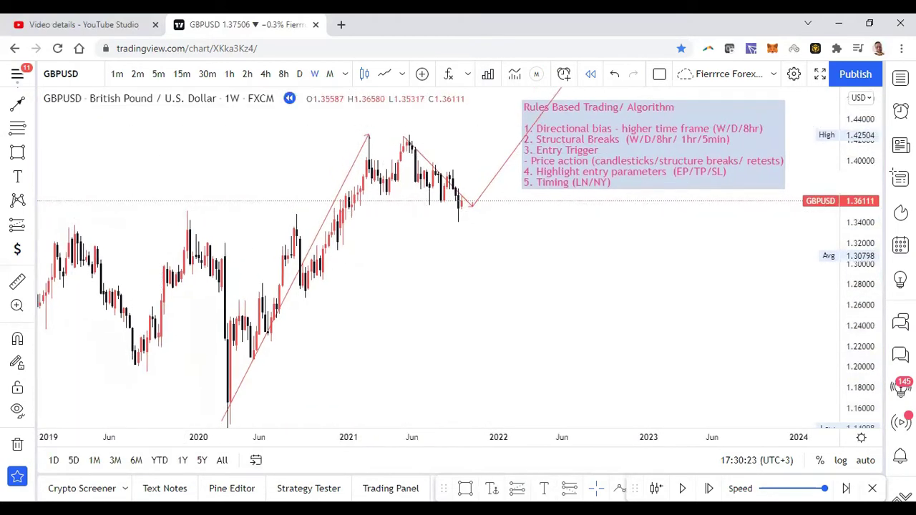
pyautogui.click(31, 108)
pyautogui.click(81, 105)
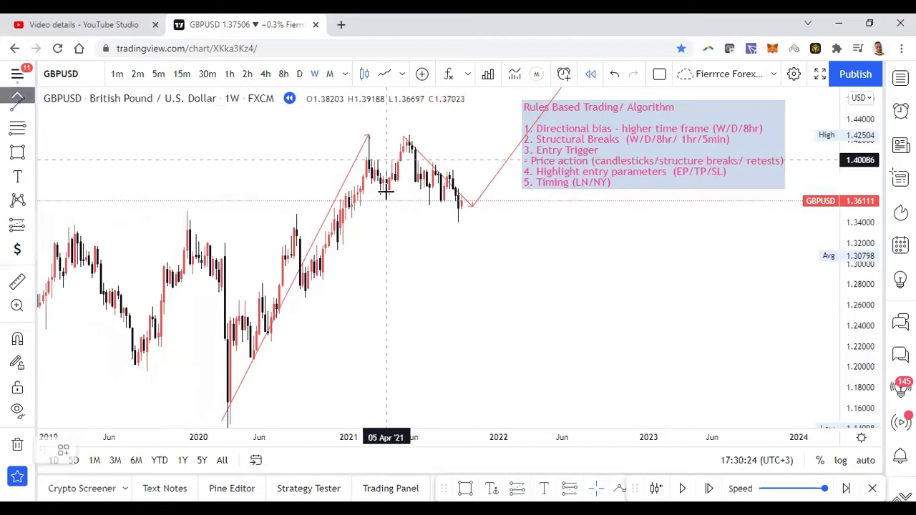
pyautogui.click(459, 206)
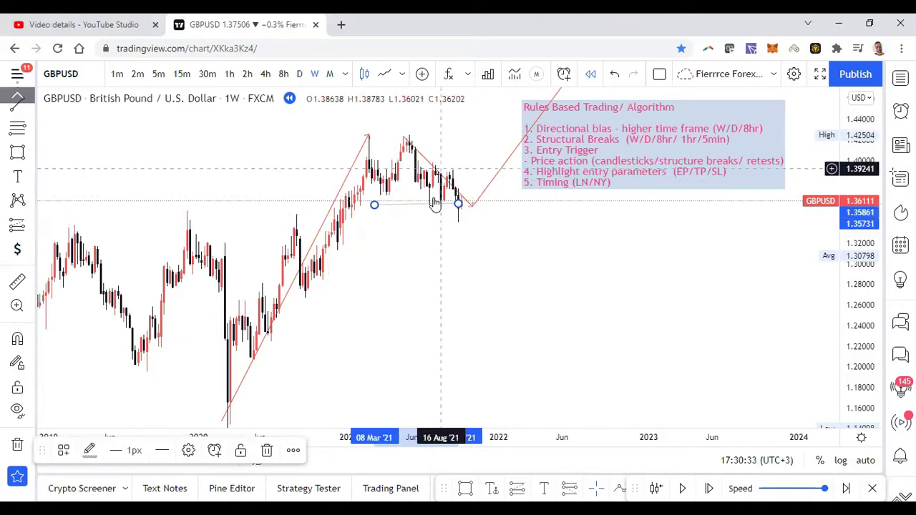
pyautogui.click(507, 243)
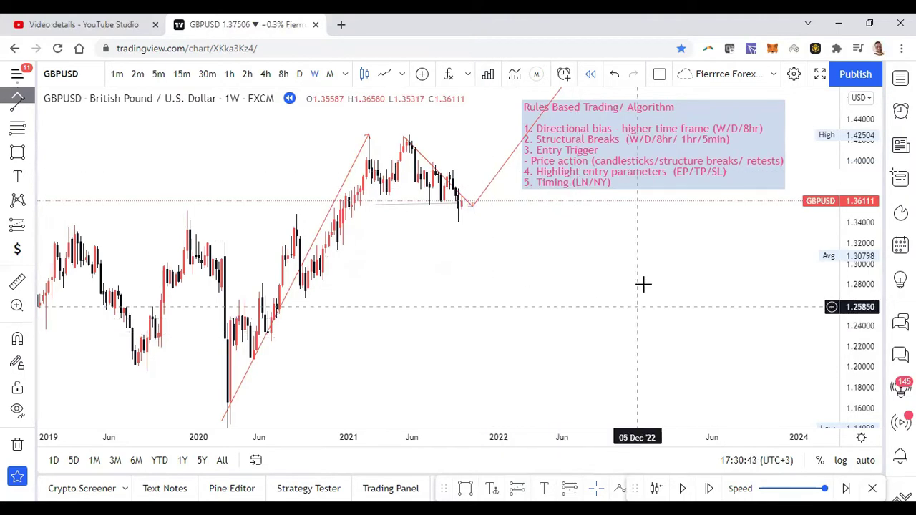
# Undo the trend line and all the arrows drawn on the weekly chart, keeping the note
pyautogui.moveTo(605, 370); pyautogui.dragTo(537, 194)
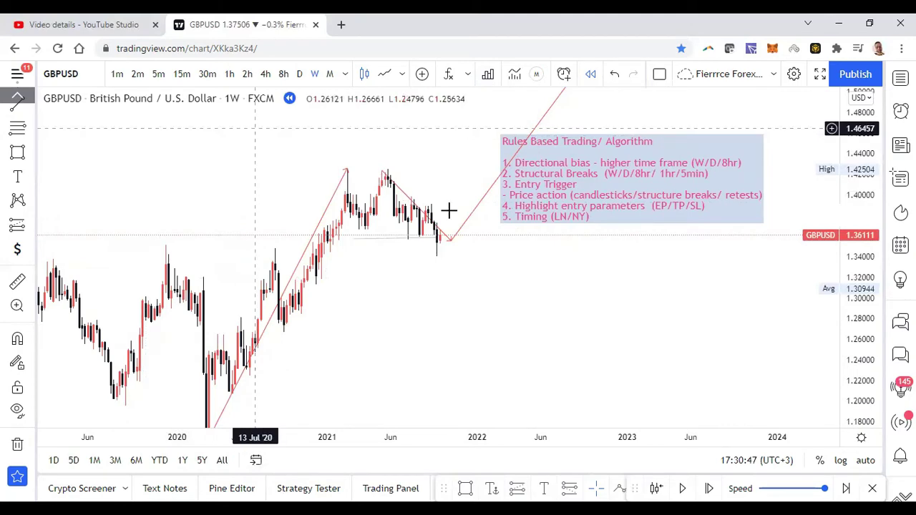
pyautogui.click(614, 76)
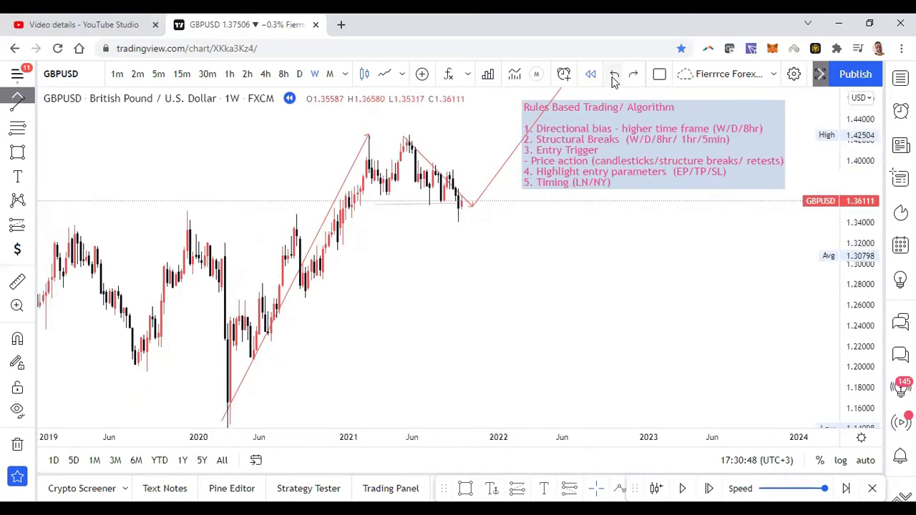
pyautogui.click(615, 76)
pyautogui.click(614, 76)
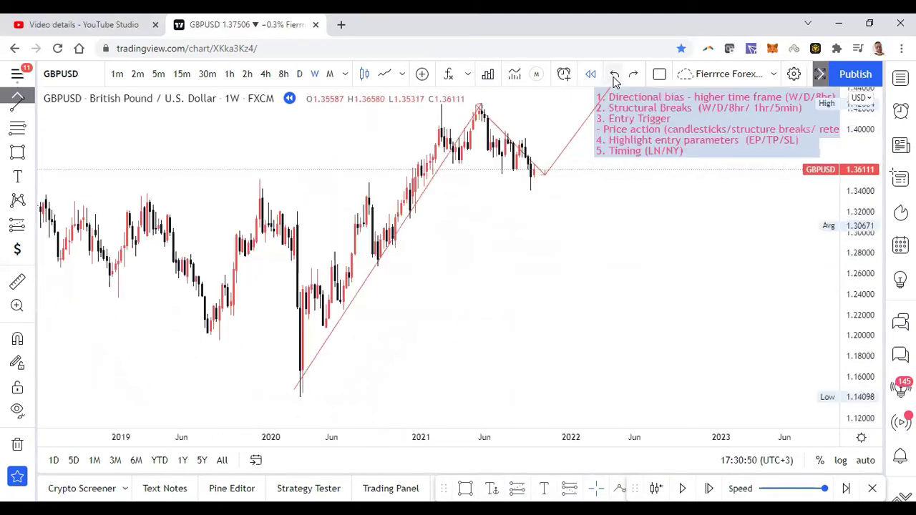
pyautogui.click(614, 76)
pyautogui.click(615, 76)
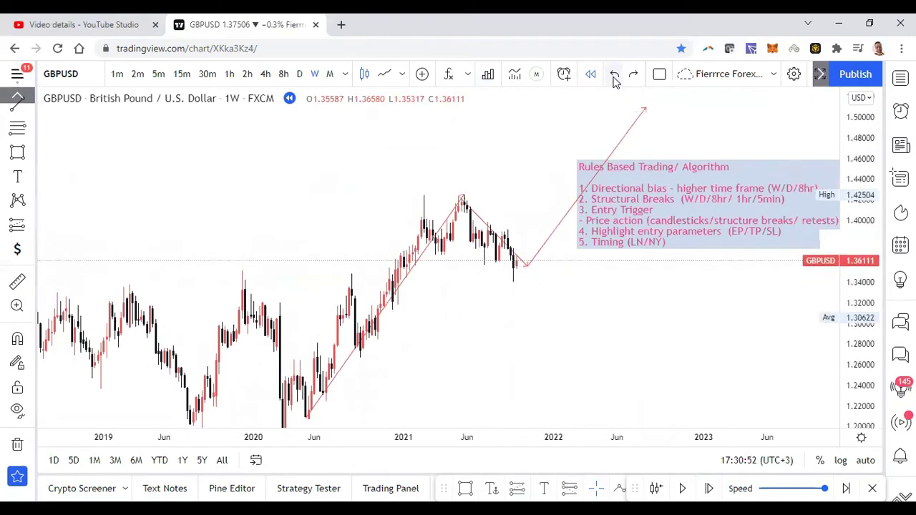
pyautogui.moveTo(557, 303); pyautogui.dragTo(526, 303)
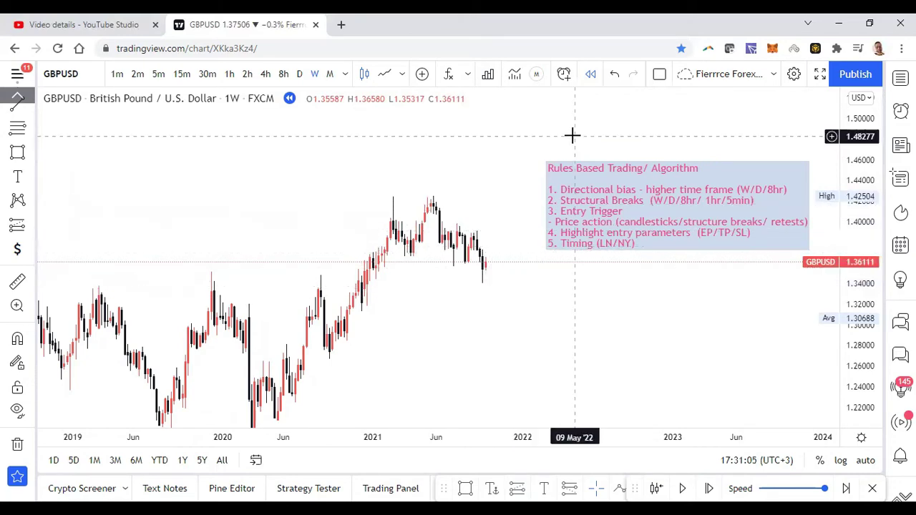
# Switch to the daily time frame and draw a nearly horizontal trend line from mid-April to 30 Sep 2021 at about 1.36
pyautogui.click(300, 74)
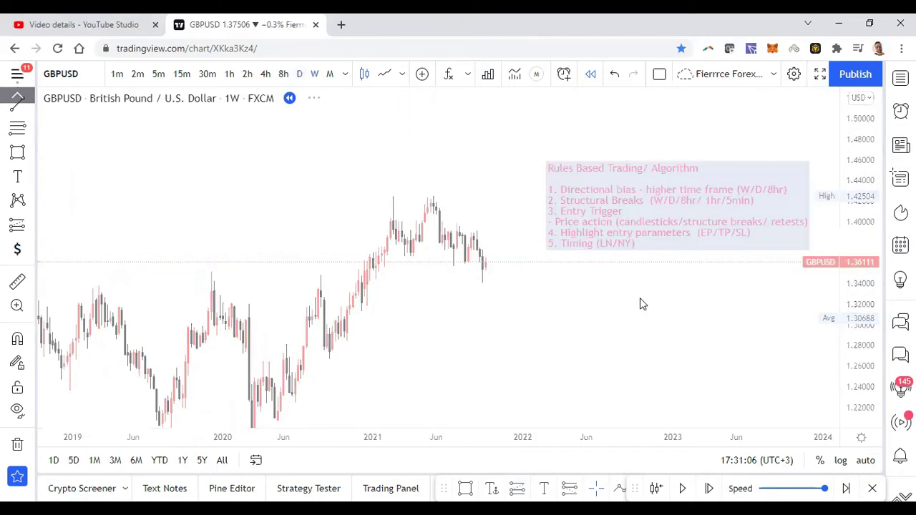
pyautogui.scroll(-3, 583, 240)
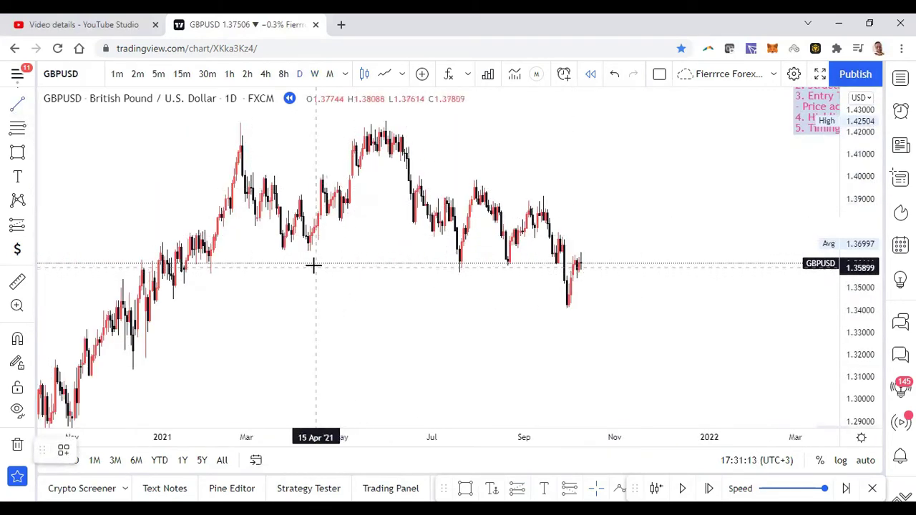
pyautogui.click(569, 265)
pyautogui.scroll(-1, 432, 280)
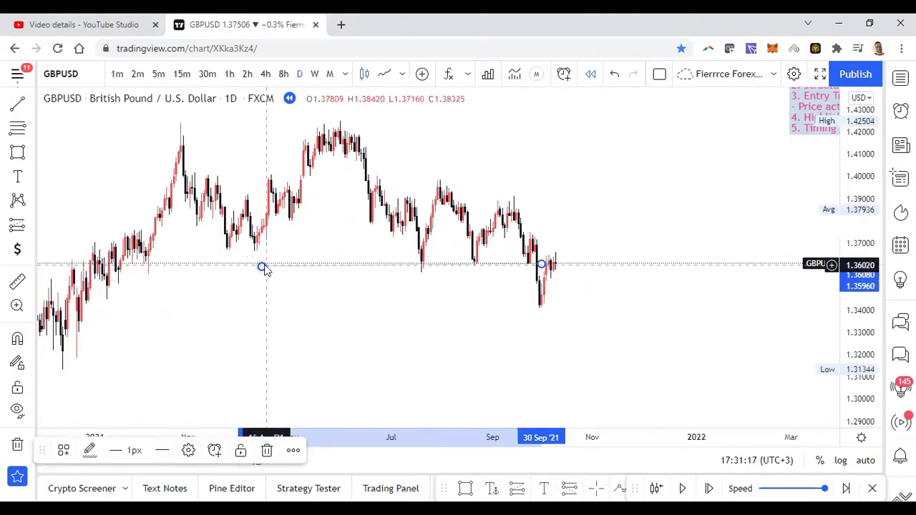
pyautogui.moveTo(262, 268); pyautogui.dragTo(263, 265)
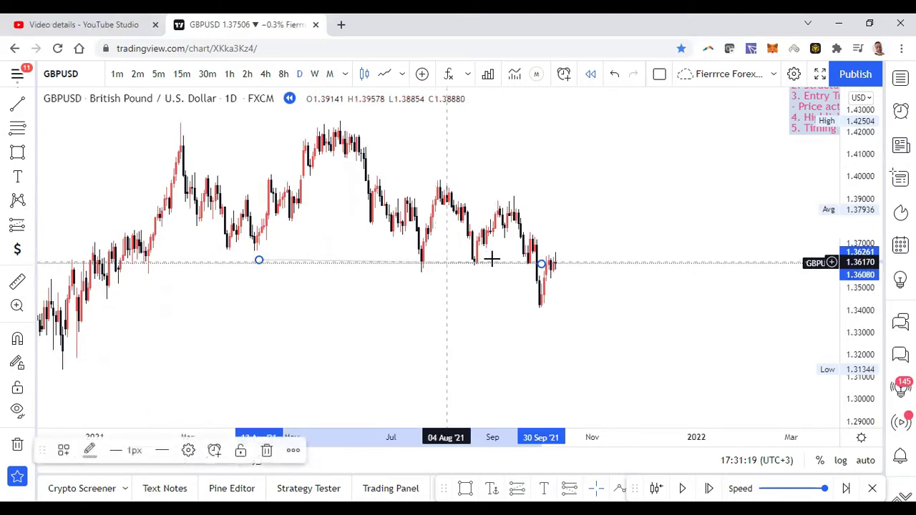
# Reposition the long trend line's ends to 15 Apr 2021 at about 1.3623 and 4 Oct 2021 at about 1.3611
pyautogui.moveTo(497, 272); pyautogui.dragTo(498, 263)
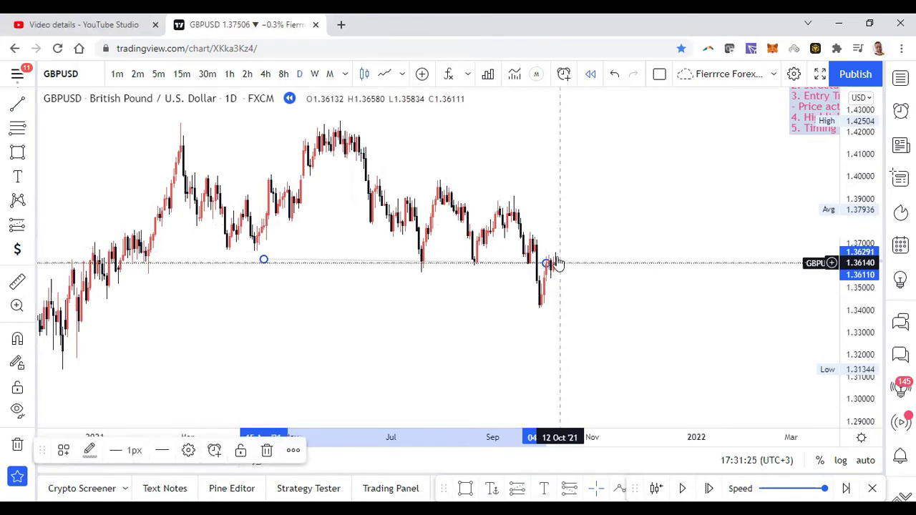
pyautogui.scroll(3, 594, 265)
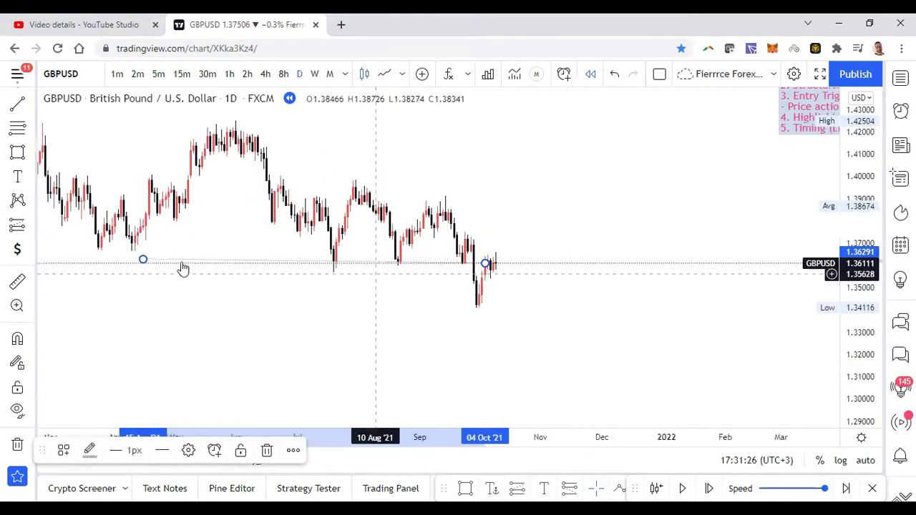
pyautogui.click(143, 274)
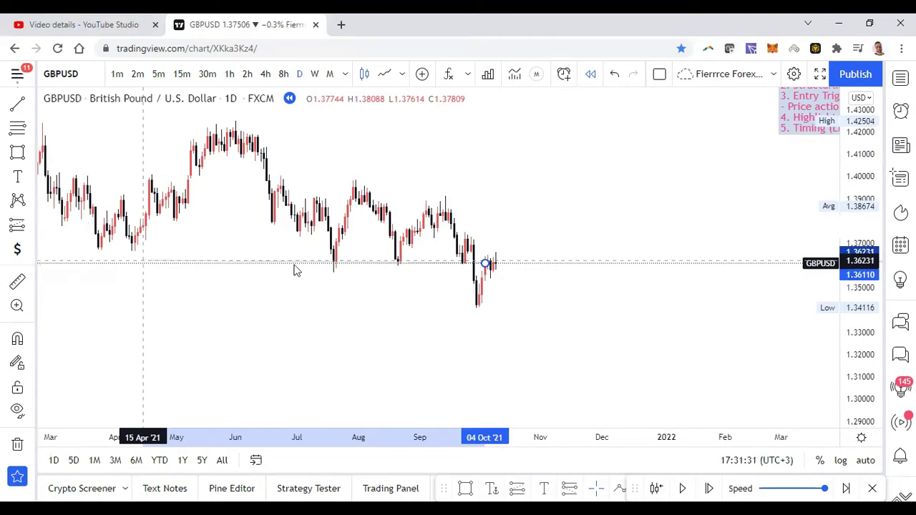
pyautogui.click(150, 264)
pyautogui.scroll(2, 622, 257)
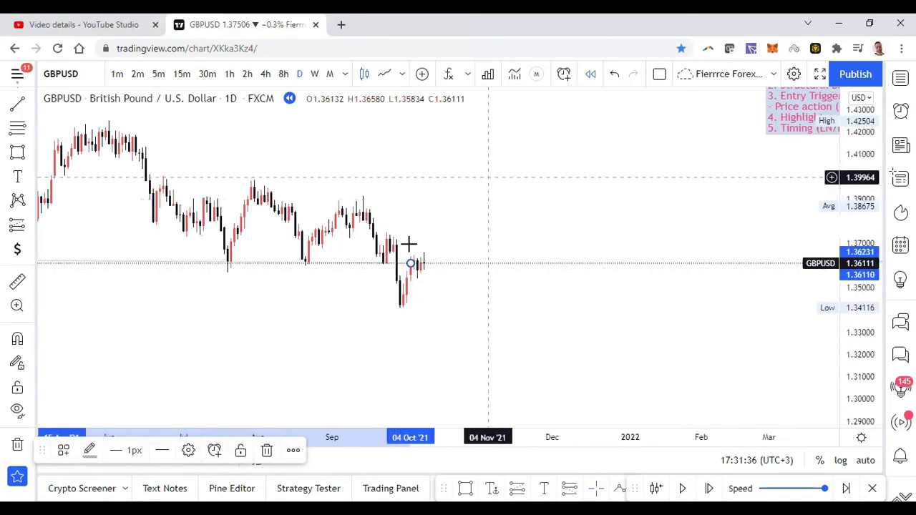
# Draw a nearly horizontal trend line across the September drop from 28 Sep to 1 Nov 2021 at about 1.355
pyautogui.moveTo(623, 179); pyautogui.dragTo(644, 172)
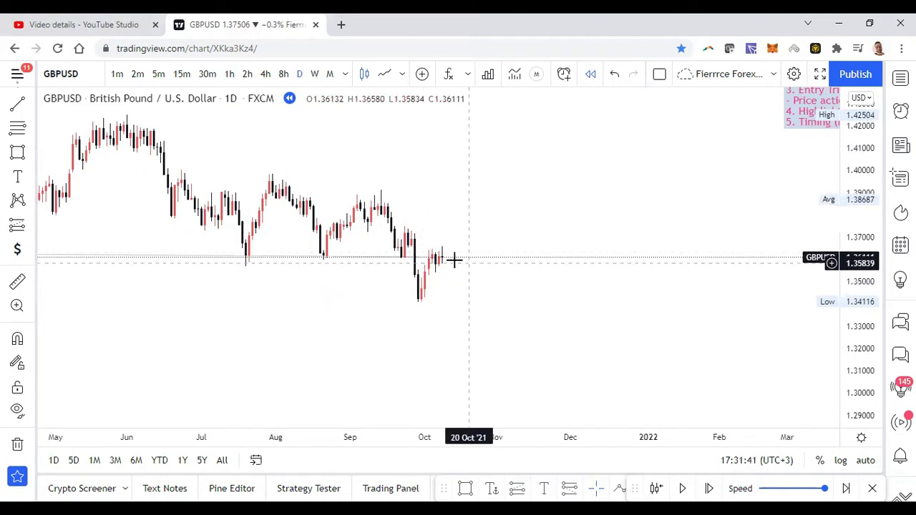
pyautogui.moveTo(857, 315); pyautogui.dragTo(848, 250)
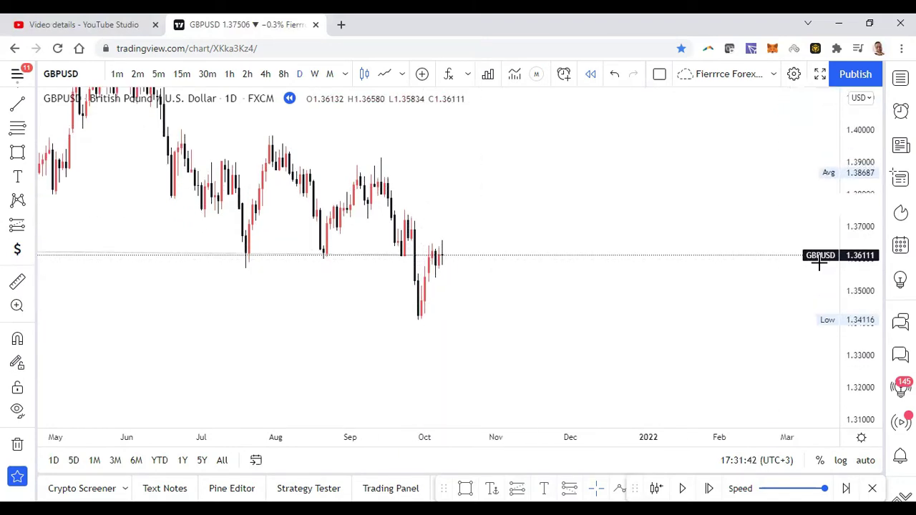
pyautogui.scroll(5, 549, 309)
pyautogui.moveTo(700, 303); pyautogui.dragTo(799, 283)
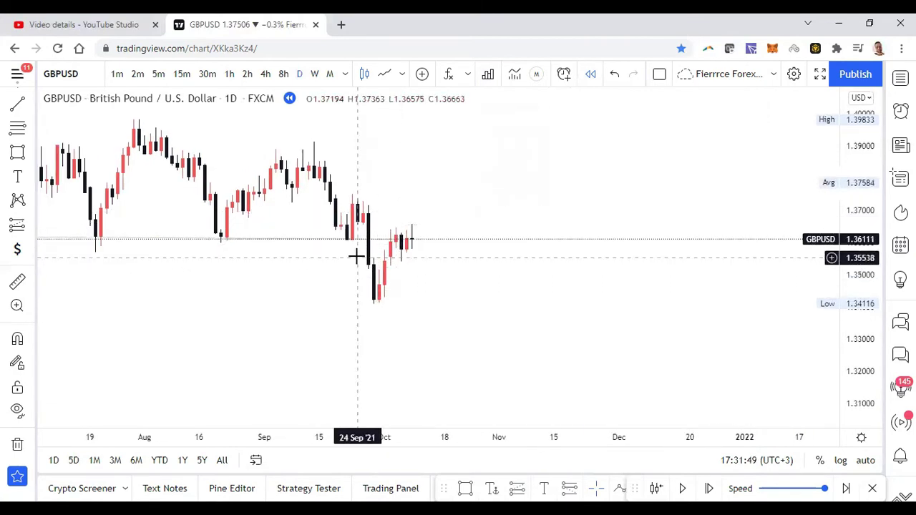
pyautogui.click(18, 104)
pyautogui.click(369, 260)
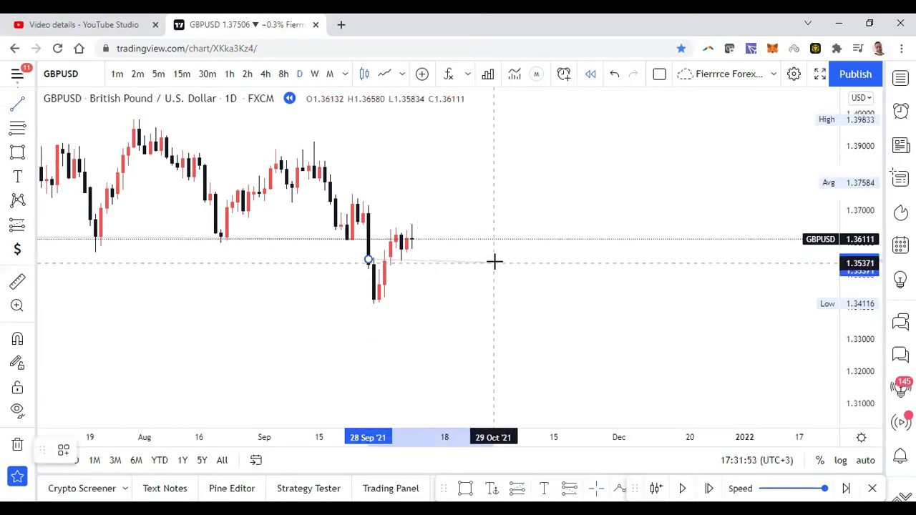
pyautogui.click(498, 260)
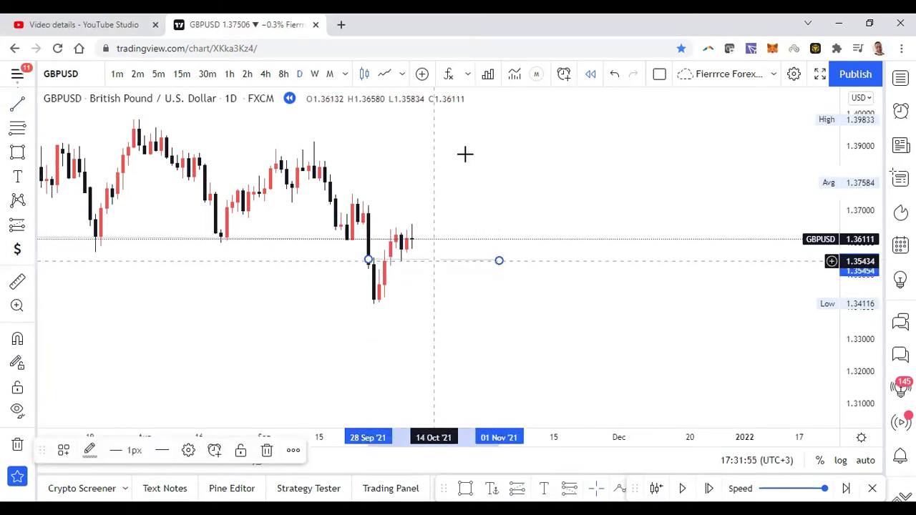
# Adjust the shorter trend line's later end to 2 Nov 2021 at about 1.3554
pyautogui.scroll(-1, 386, 214)
pyautogui.click(391, 373)
pyautogui.scroll(3, 300, 242)
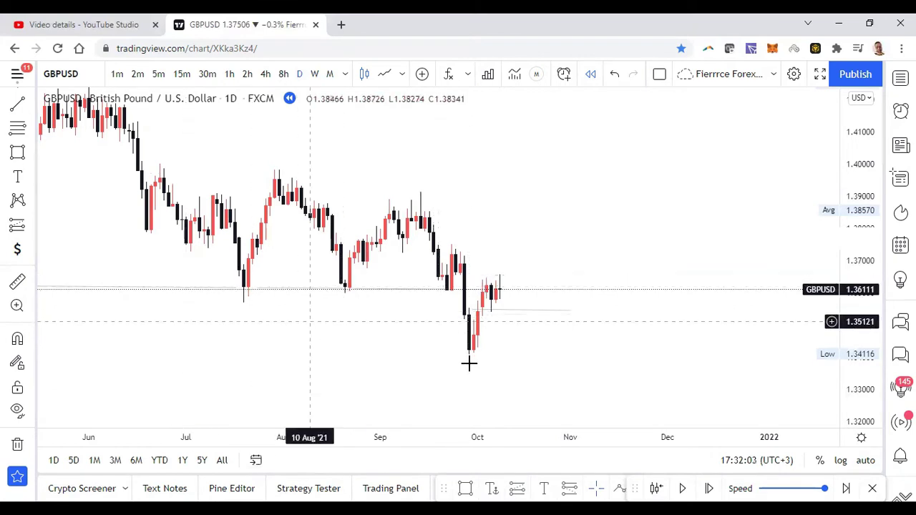
pyautogui.click(573, 311)
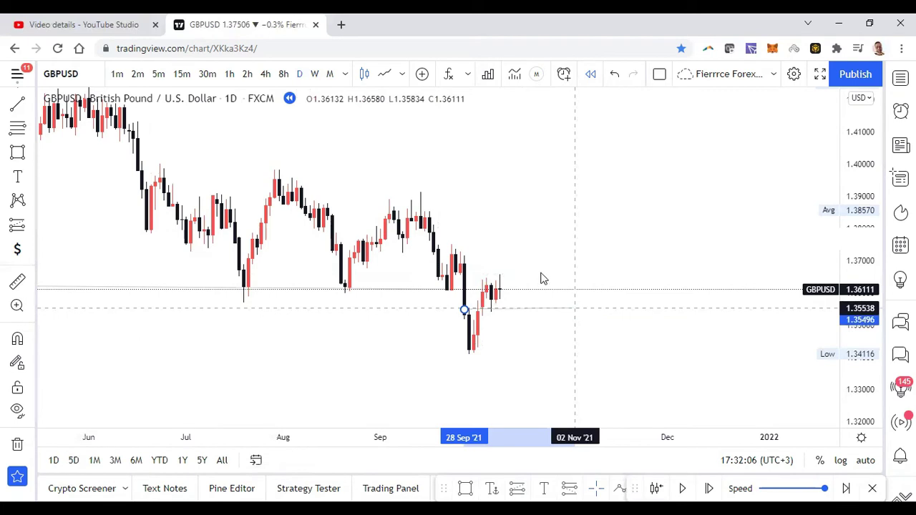
pyautogui.click(562, 302)
pyautogui.scroll(1, 591, 190)
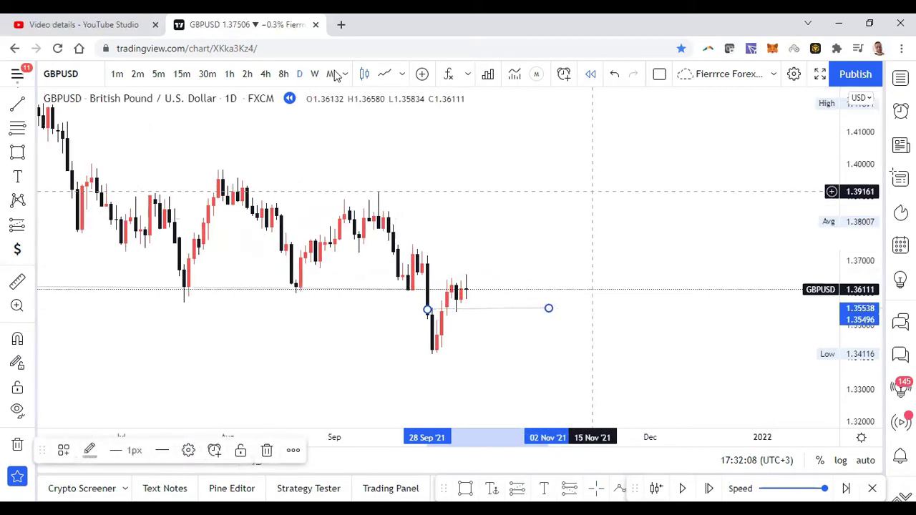
# Examine price around the two trend lines on the 8-hour and 4-hour time frames
pyautogui.click(283, 74)
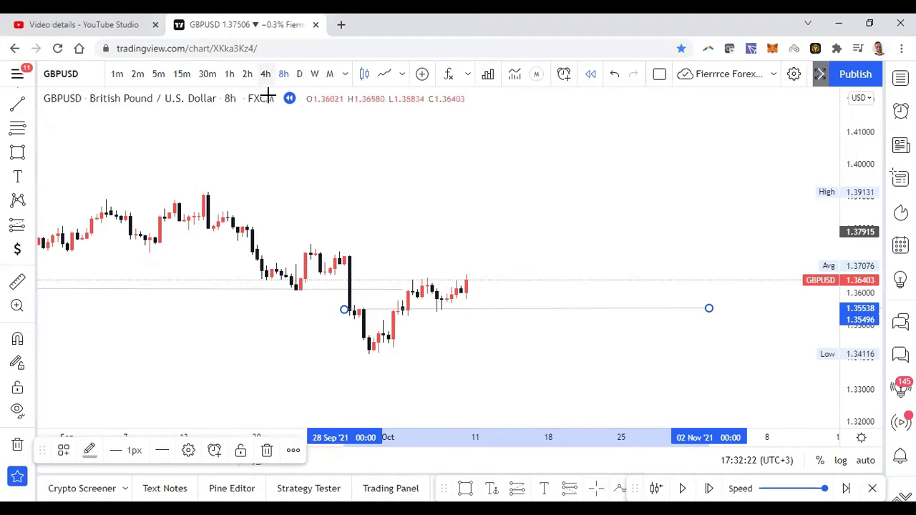
pyautogui.scroll(-3, 533, 233)
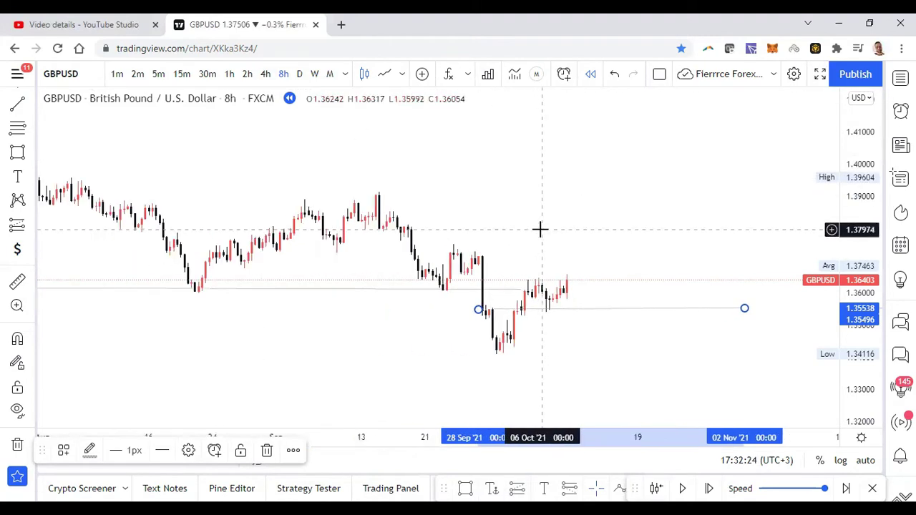
pyautogui.scroll(1, 540, 229)
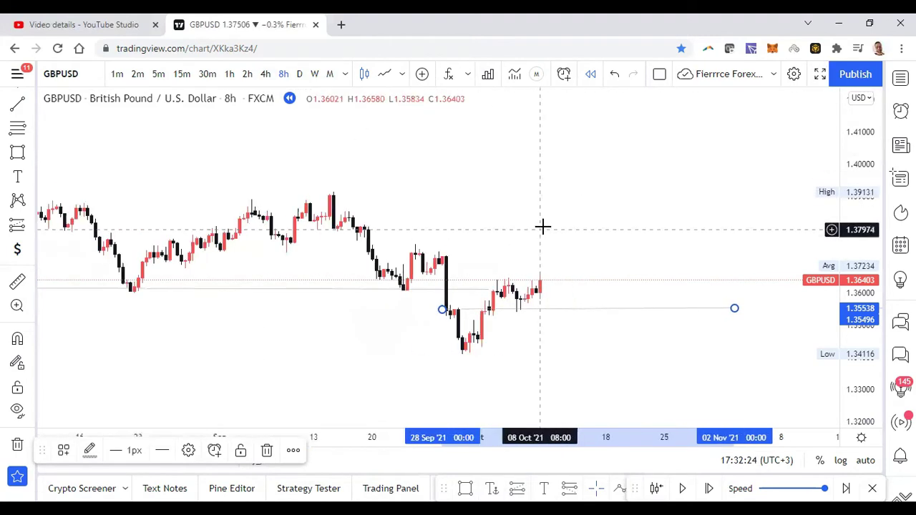
pyautogui.click(264, 76)
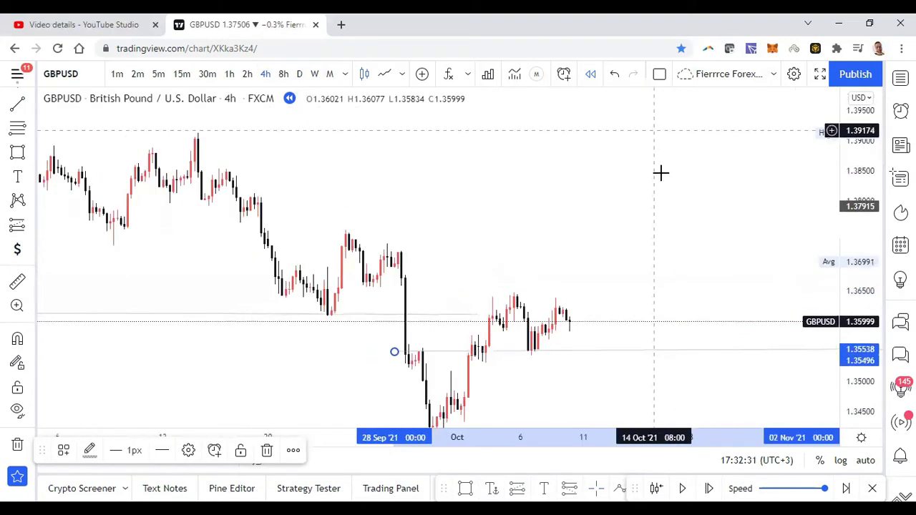
pyautogui.click(615, 74)
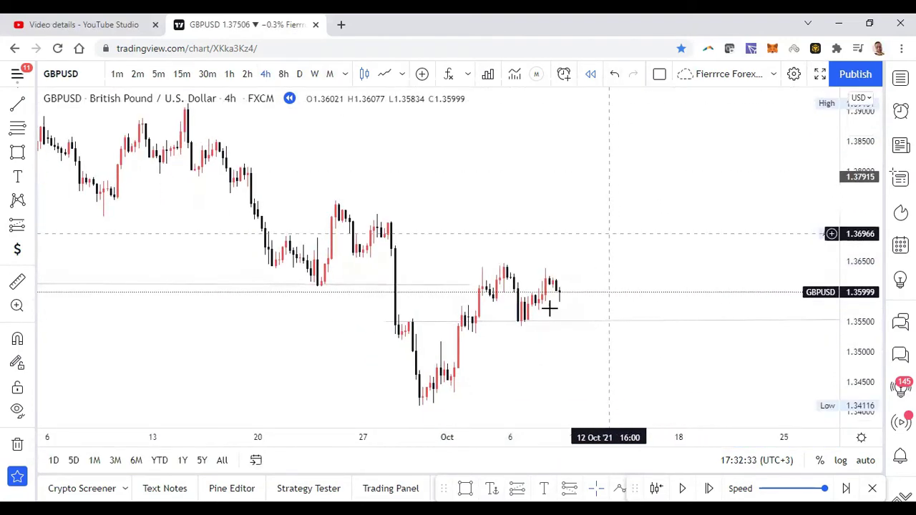
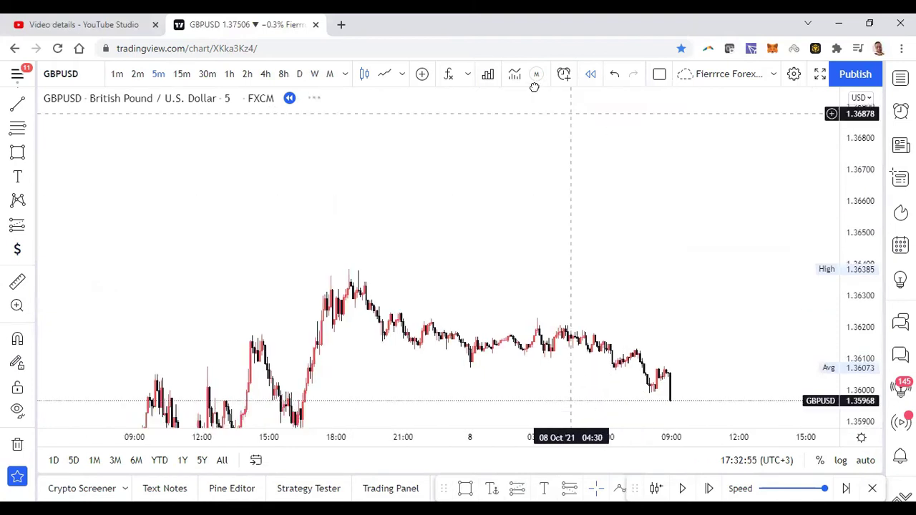
# On the 5-minute time frame, draw a trend line below the latest lows from about 03:25 to 09:05 on 8 Oct, near 1.3600
pyautogui.moveTo(668, 163); pyautogui.dragTo(663, 156)
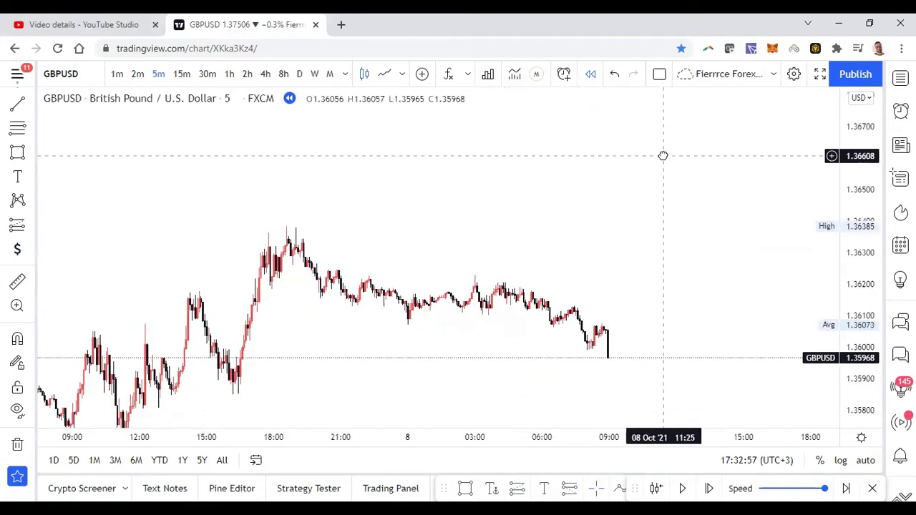
pyautogui.moveTo(704, 242); pyautogui.dragTo(701, 194)
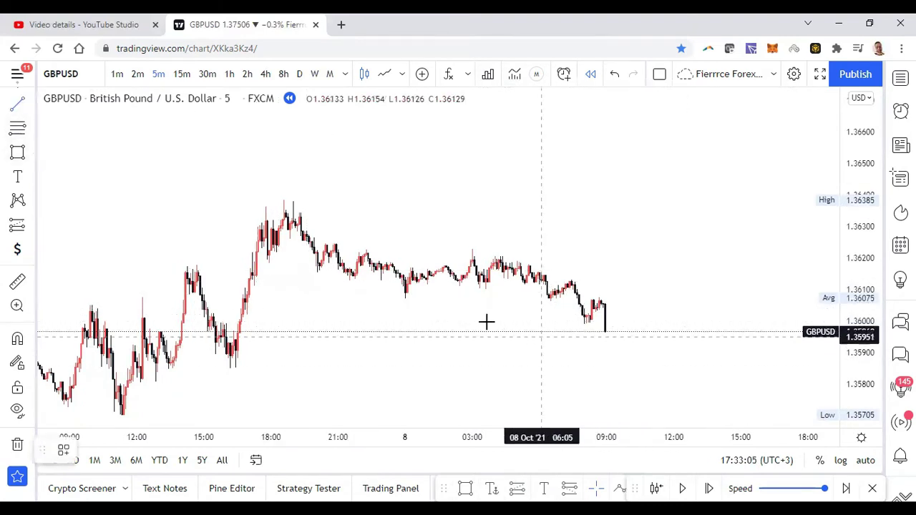
pyautogui.click(607, 322)
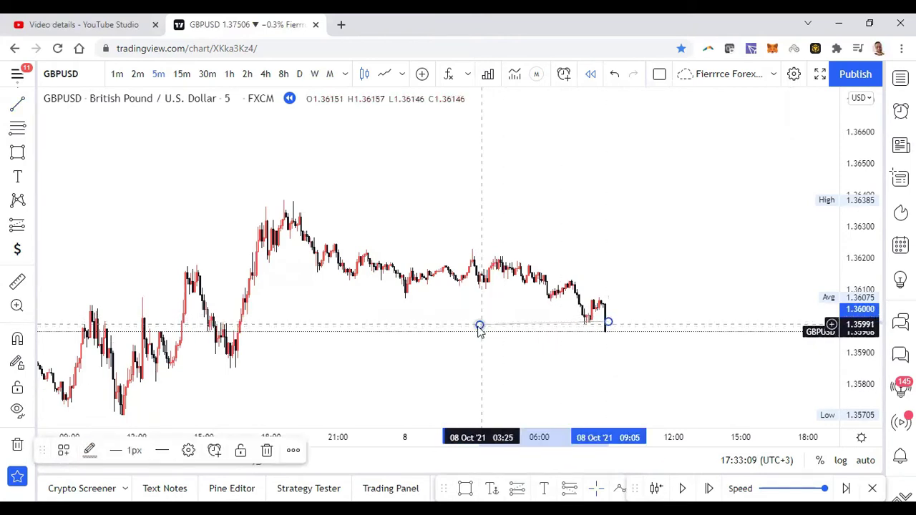
# Level the 5-minute trend line by moving its start to 03:10 and its end to 09:00, both at about 1.3600
pyautogui.moveTo(480, 326); pyautogui.dragTo(476, 323)
pyautogui.moveTo(607, 323); pyautogui.dragTo(604, 334)
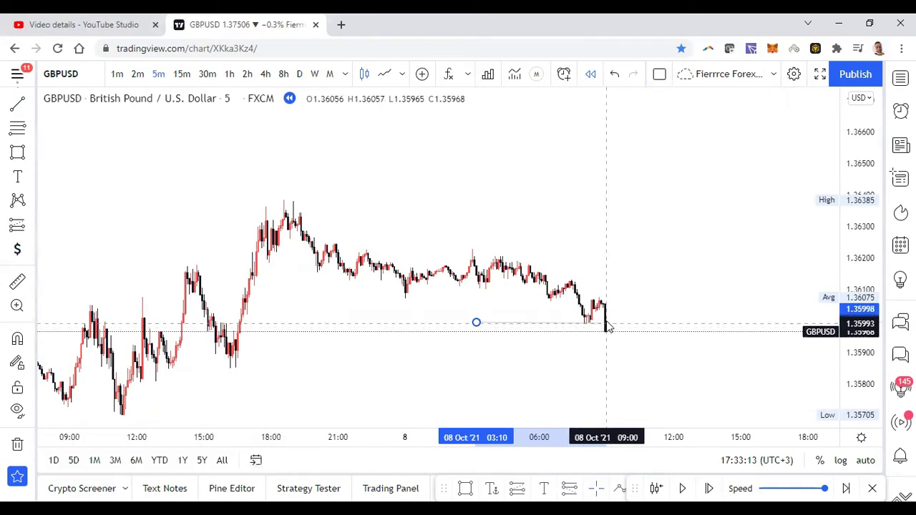
pyautogui.click(609, 326)
pyautogui.scroll(2, 599, 344)
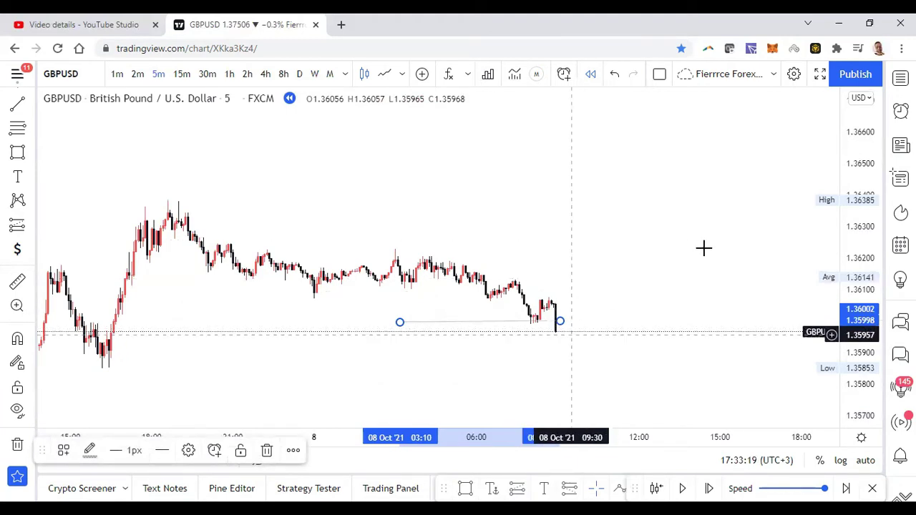
pyautogui.moveTo(559, 323); pyautogui.dragTo(558, 330)
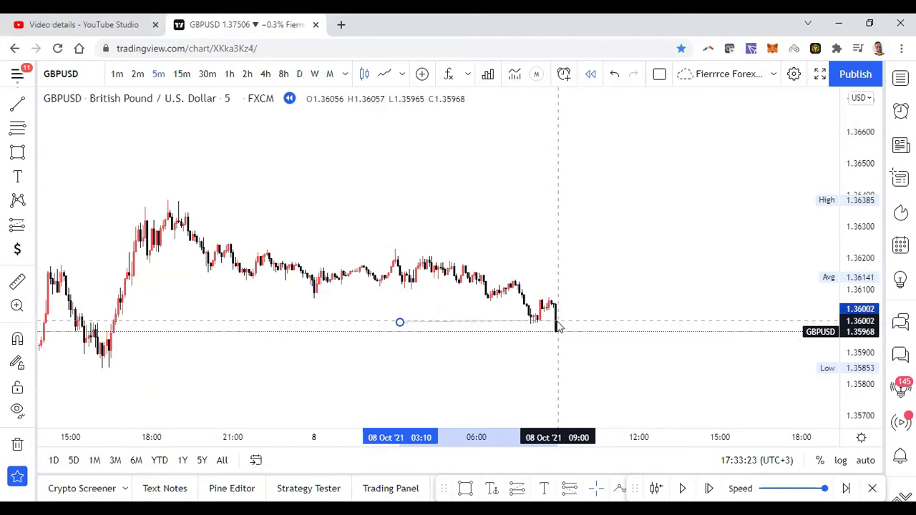
pyautogui.click(651, 303)
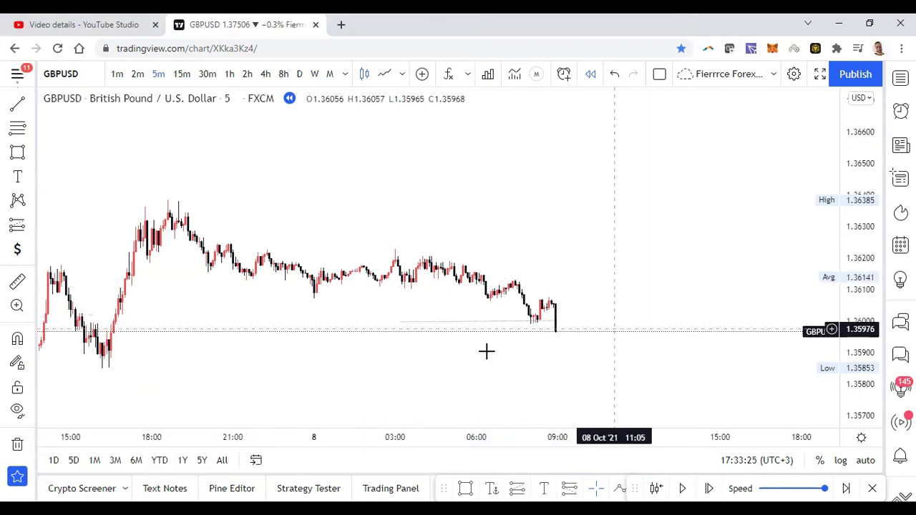
pyautogui.click(557, 326)
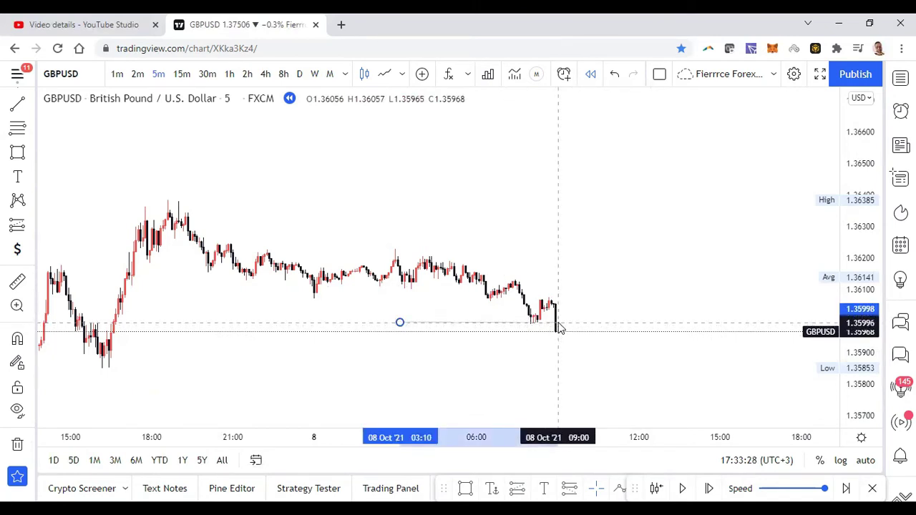
pyautogui.click(659, 322)
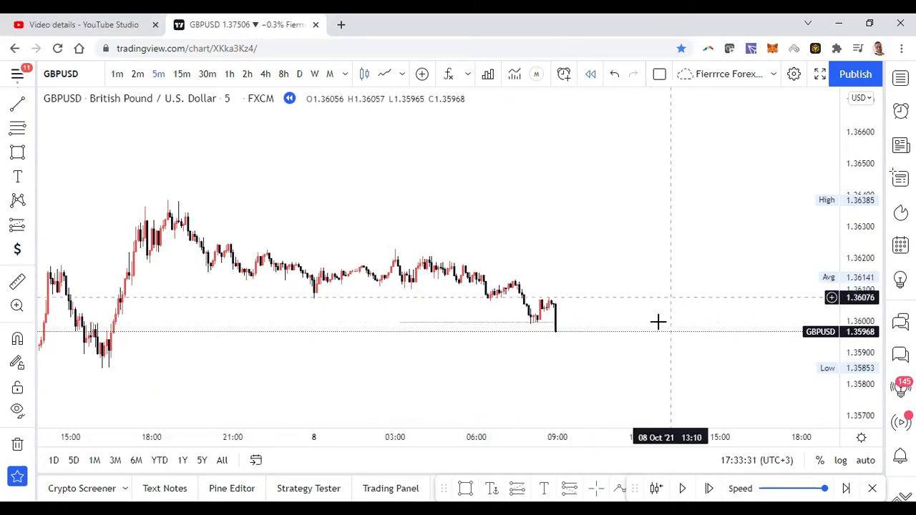
# Copy the 5-minute trend line up to the higher swing level at about 1.3606, spanning 02:15 to 08:05
pyautogui.click(483, 326)
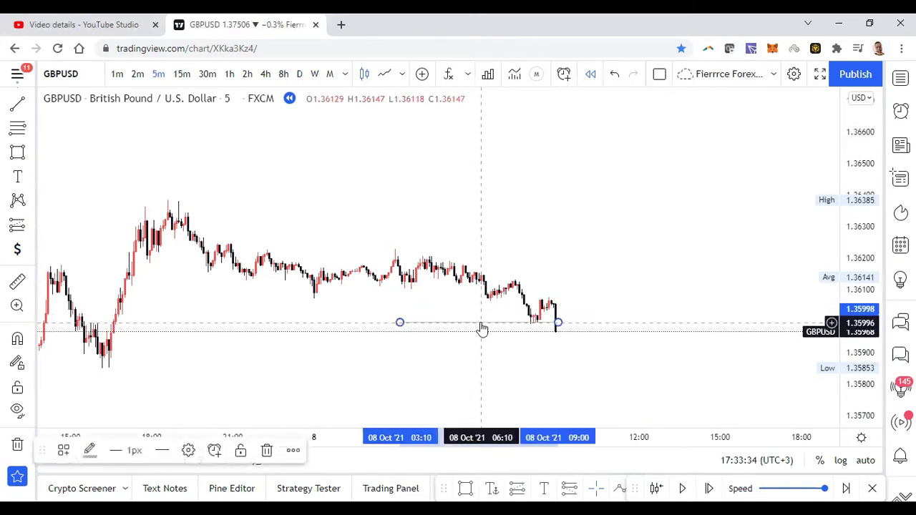
pyautogui.moveTo(483, 330)
pyautogui.mouseDown()
pyautogui.moveTo(487, 309)
pyautogui.moveTo(500, 304)
pyautogui.moveTo(478, 302)
pyautogui.moveTo(497, 305)
pyautogui.mouseUp()
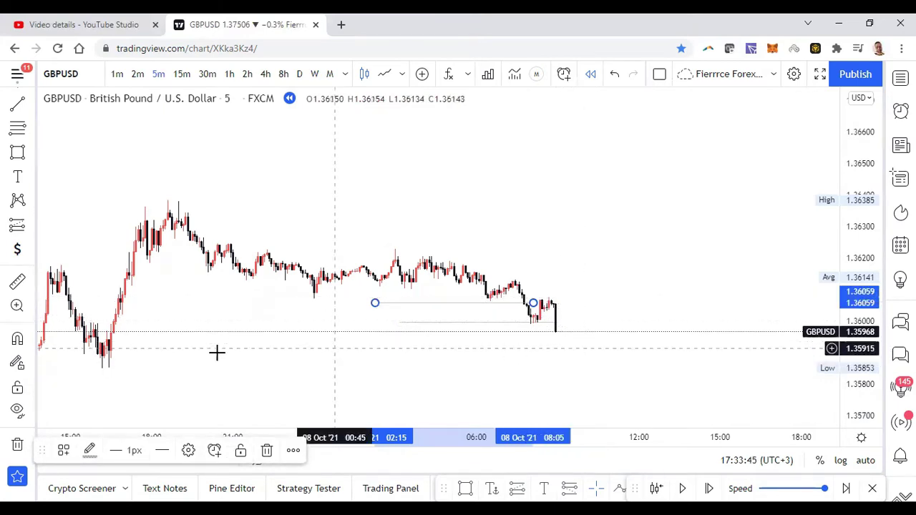
# Draw a rectangle zone from the 7 Oct low near 16:20 to 8 Oct 11:10, between about 1.3594 and 1.3585
pyautogui.click(113, 314)
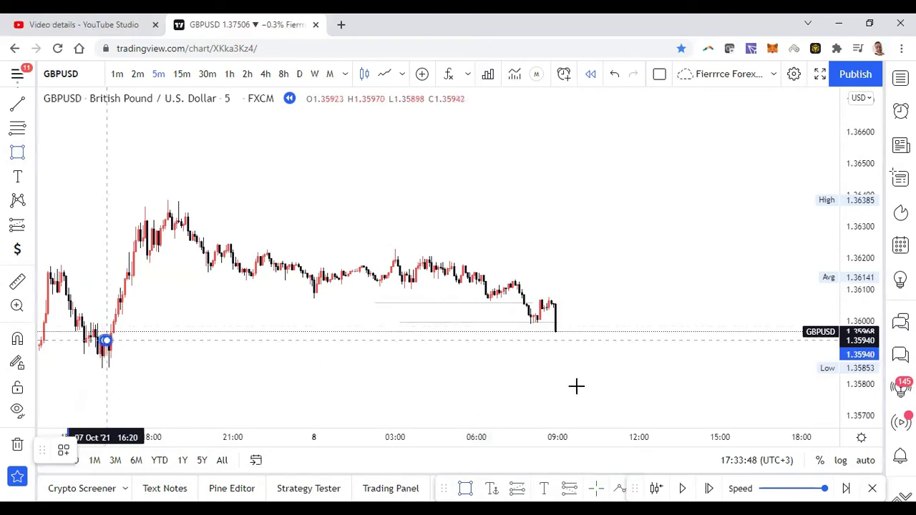
pyautogui.click(611, 343)
pyautogui.moveTo(615, 356); pyautogui.dragTo(615, 367)
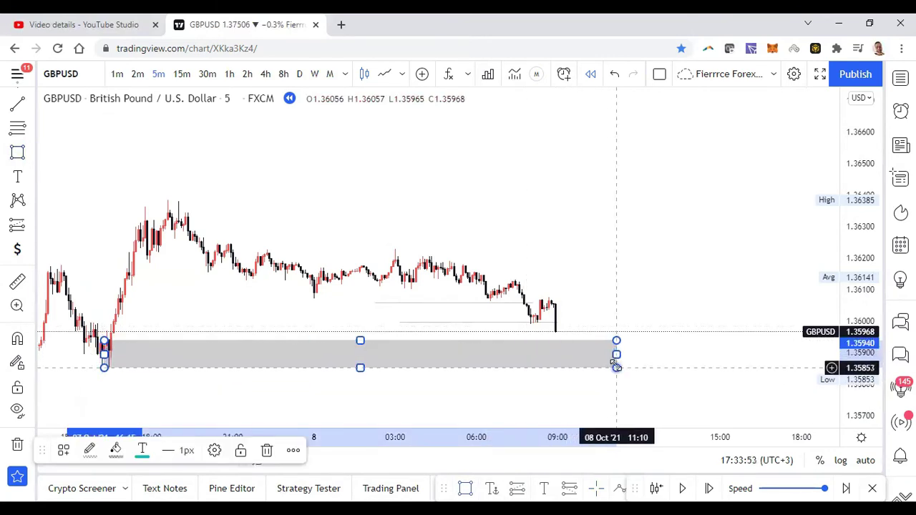
pyautogui.click(317, 294)
pyautogui.moveTo(366, 294); pyautogui.dragTo(380, 289)
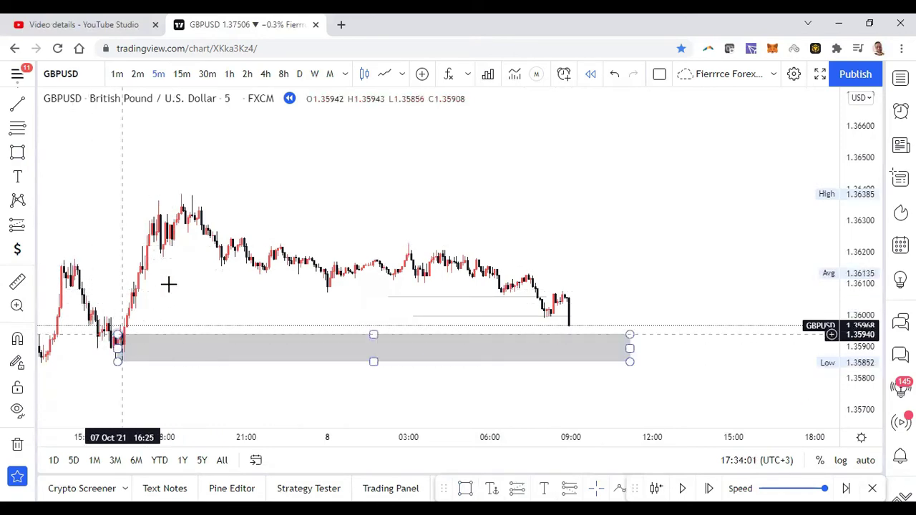
pyautogui.moveTo(378, 286); pyautogui.dragTo(488, 269)
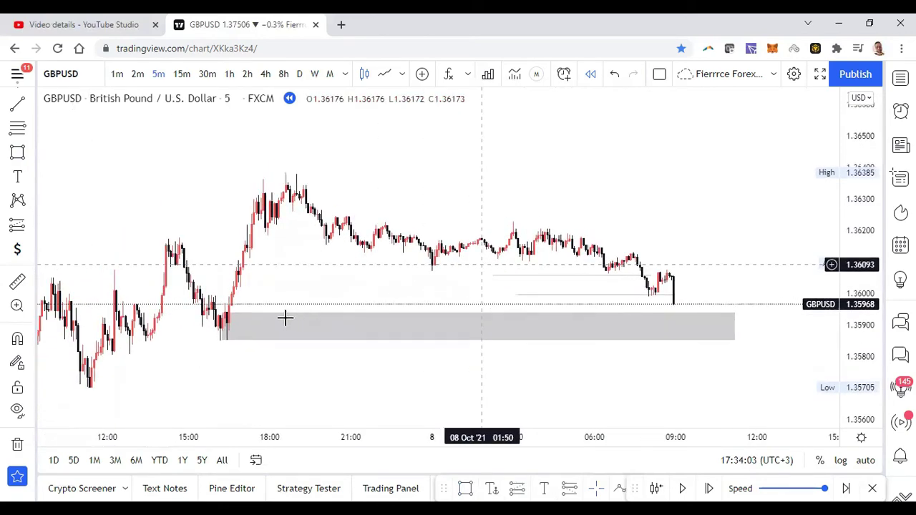
pyautogui.scroll(2, 214, 272)
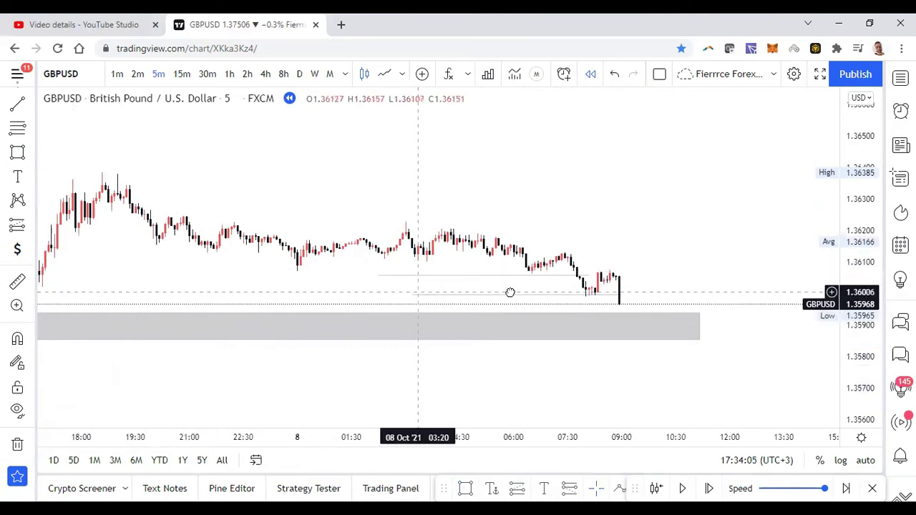
pyautogui.hscroll(-5, 493, 293)
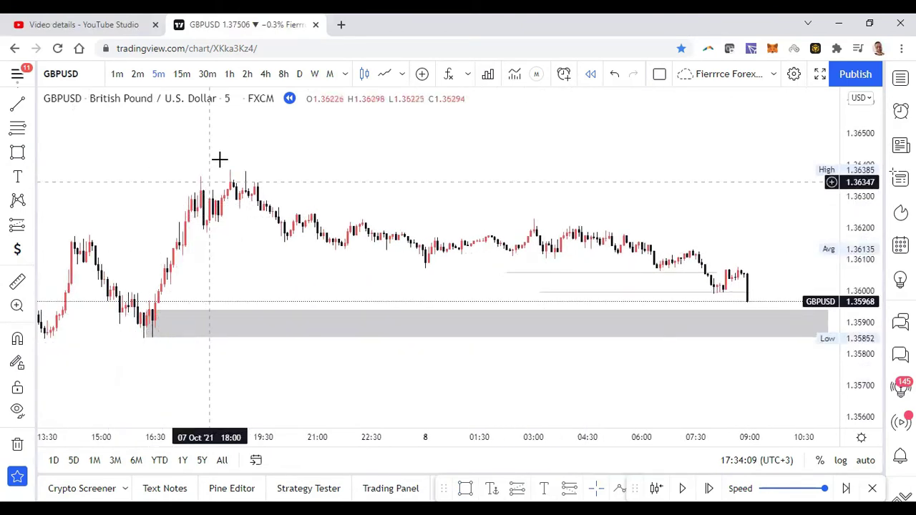
# Circle the 7 Oct low candles near 16:20 at the start of the grey zone with the Brush, and undo the stray stroke
pyautogui.click(165, 323)
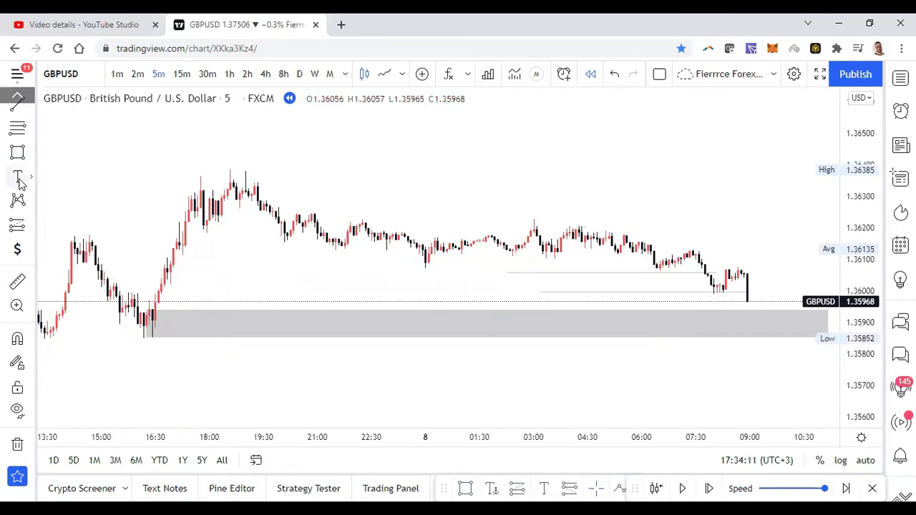
pyautogui.click(31, 158)
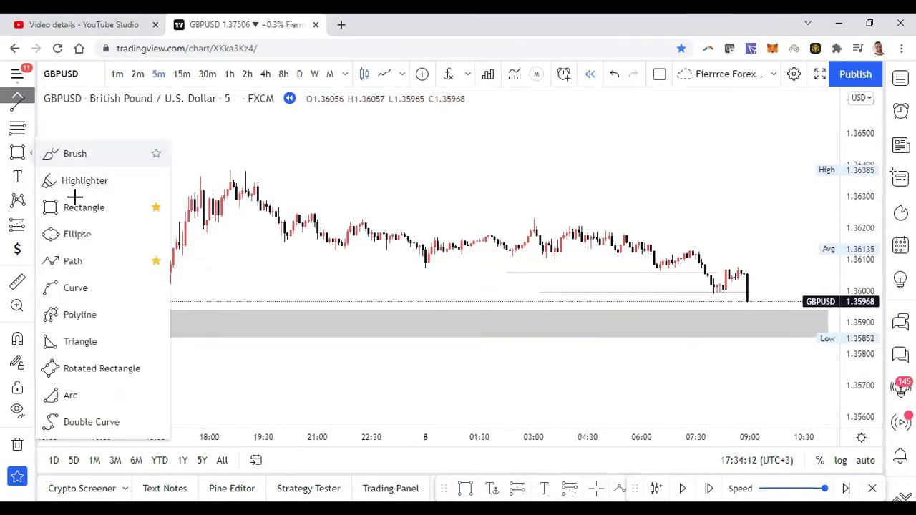
pyautogui.click(68, 155)
pyautogui.moveTo(128, 345)
pyautogui.mouseDown()
pyautogui.moveTo(149, 292)
pyautogui.moveTo(377, 288)
pyautogui.moveTo(669, 257)
pyautogui.mouseUp()
pyautogui.scroll(3, 157, 272)
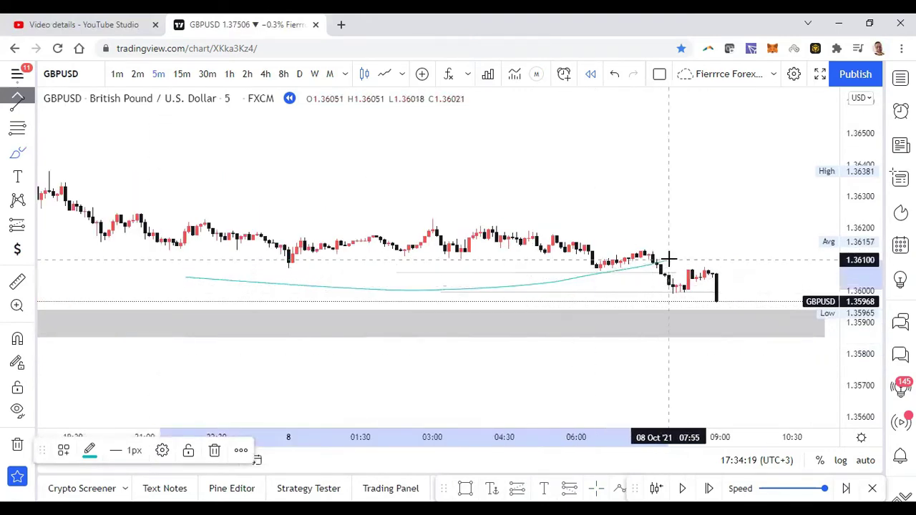
pyautogui.click(612, 75)
pyautogui.scroll(-3, 179, 150)
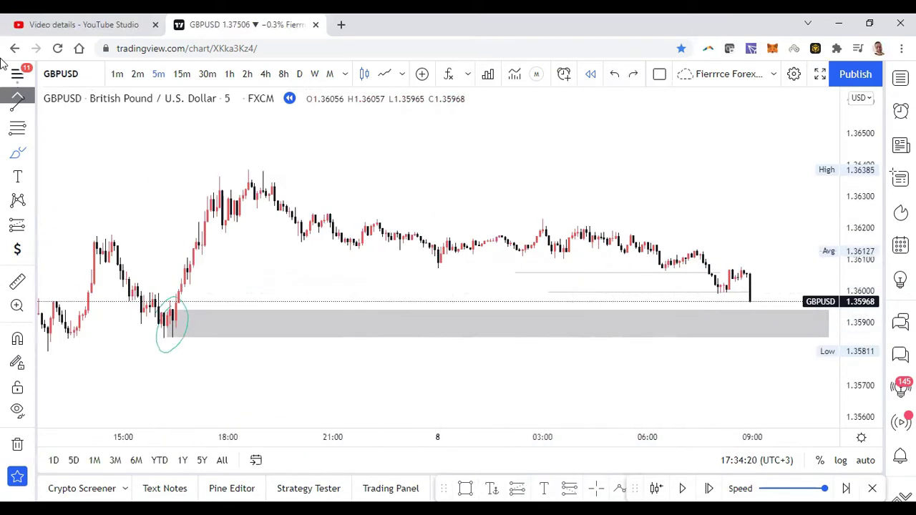
pyautogui.scroll(1, 25, 141)
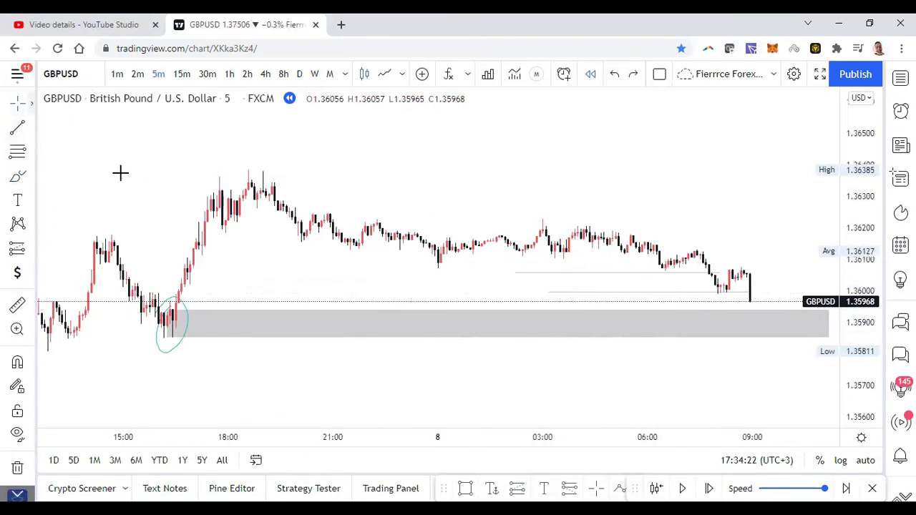
# Place a long position from 8 Oct 09:25 with entry at 1.35942, target at 1.36058 and stop at 1.35849, just below the grey zone
pyautogui.moveTo(195, 194); pyautogui.dragTo(241, 198)
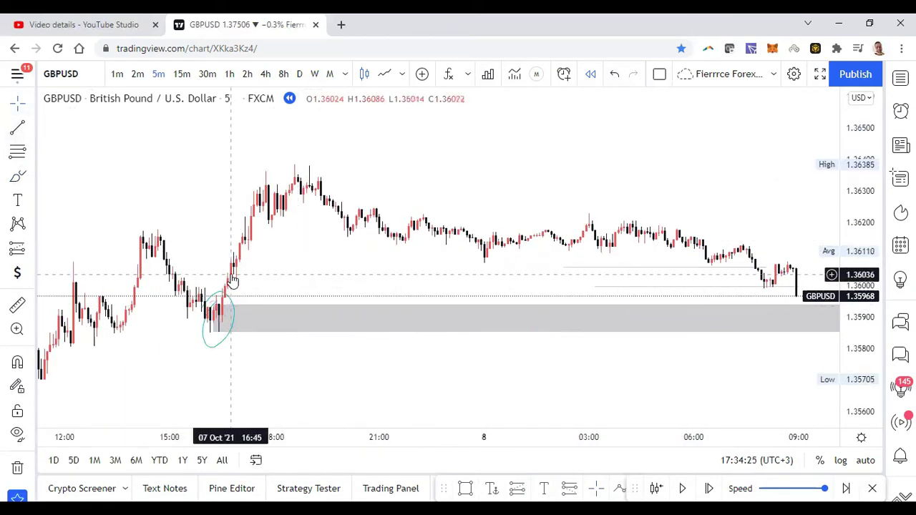
pyautogui.scroll(3, 233, 280)
pyautogui.moveTo(403, 251); pyautogui.dragTo(597, 233)
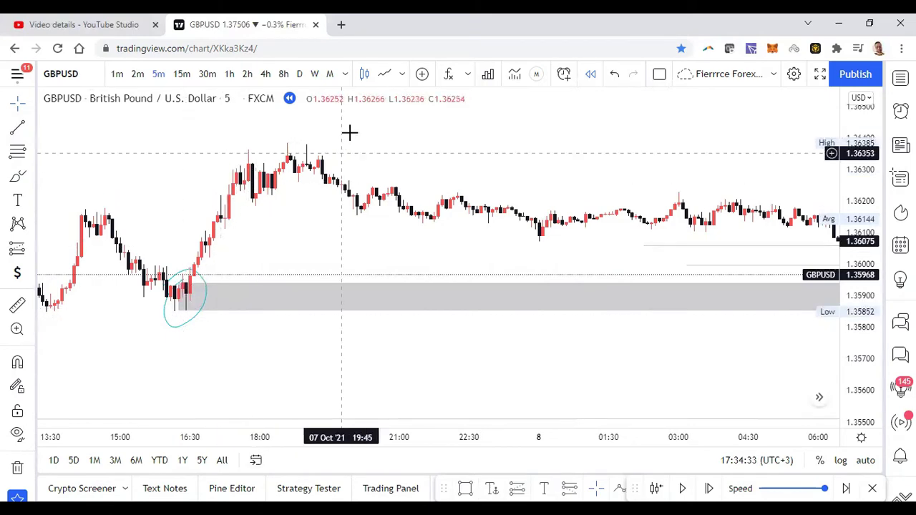
pyautogui.scroll(-2, 354, 128)
pyautogui.scroll(-3, 716, 143)
pyautogui.moveTo(665, 143); pyautogui.dragTo(305, 159)
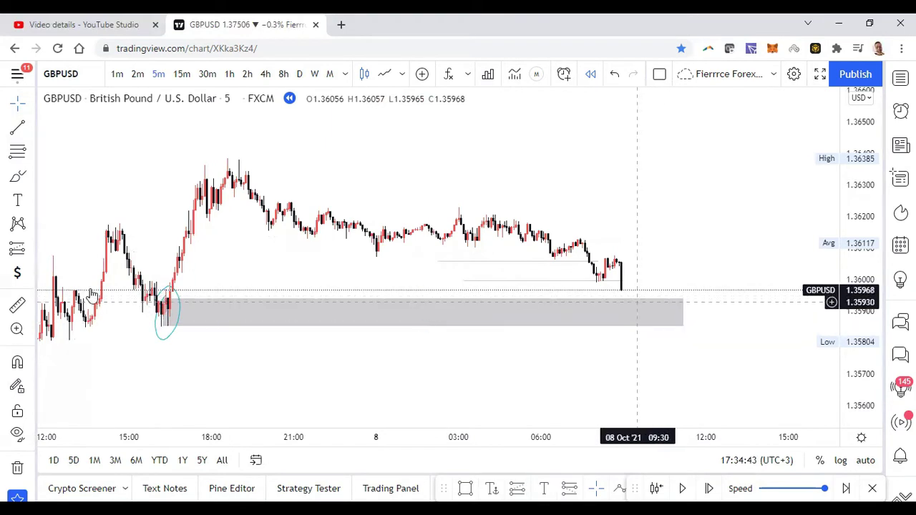
pyautogui.click(636, 299)
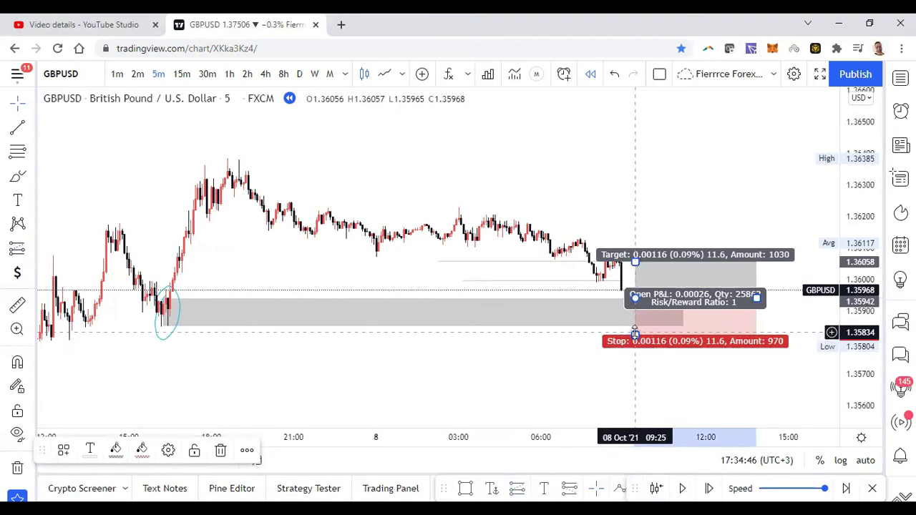
pyautogui.moveTo(635, 332)
pyautogui.mouseDown()
pyautogui.moveTo(637, 317)
pyautogui.moveTo(635, 332)
pyautogui.mouseUp()
pyautogui.scroll(-3, 567, 311)
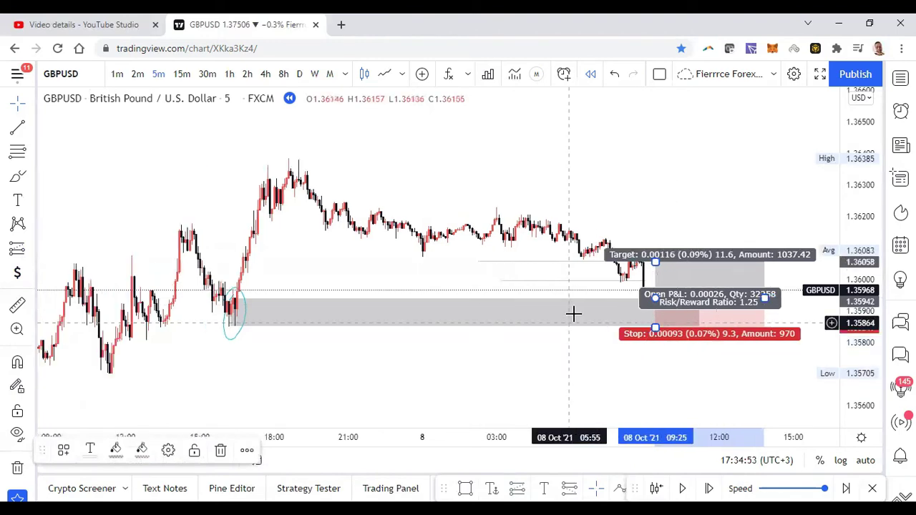
pyautogui.scroll(2, 674, 344)
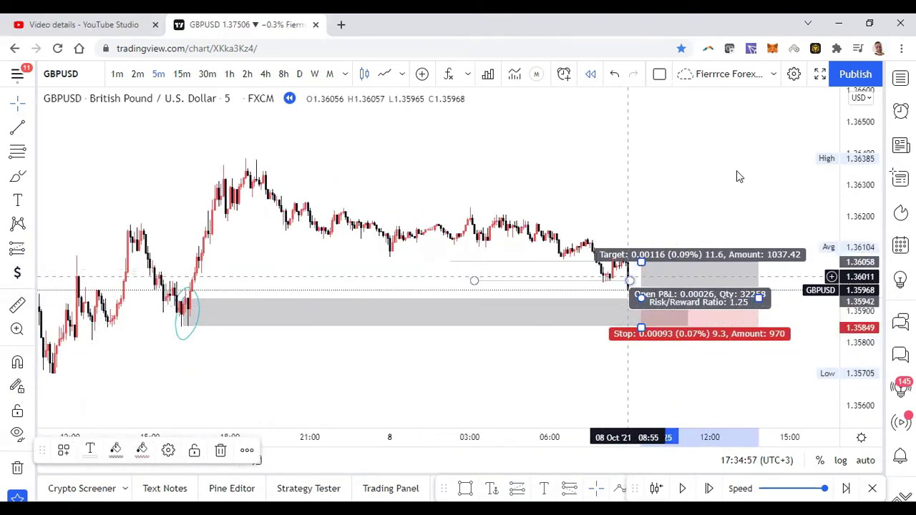
pyautogui.click(790, 272)
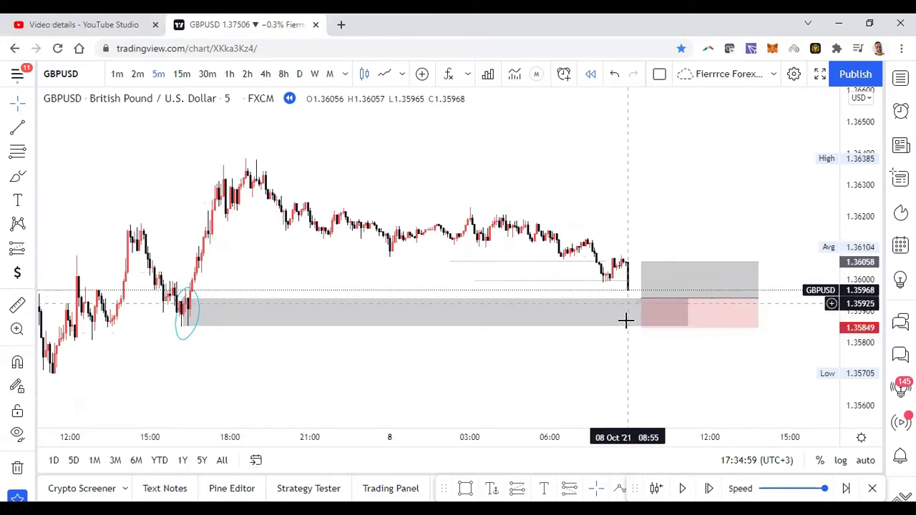
# Examine the long position against the grey zone, the circled low and the earlier 7 Oct price swings
pyautogui.click(694, 312)
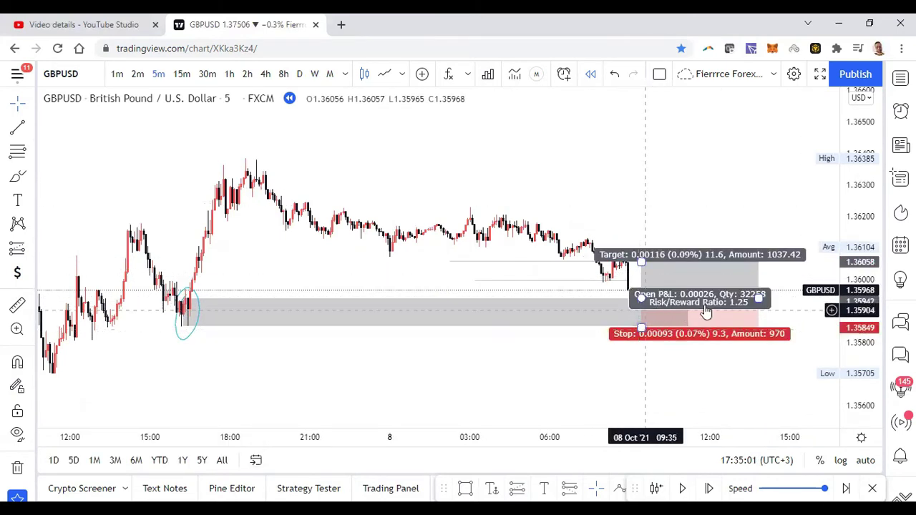
pyautogui.click(718, 340)
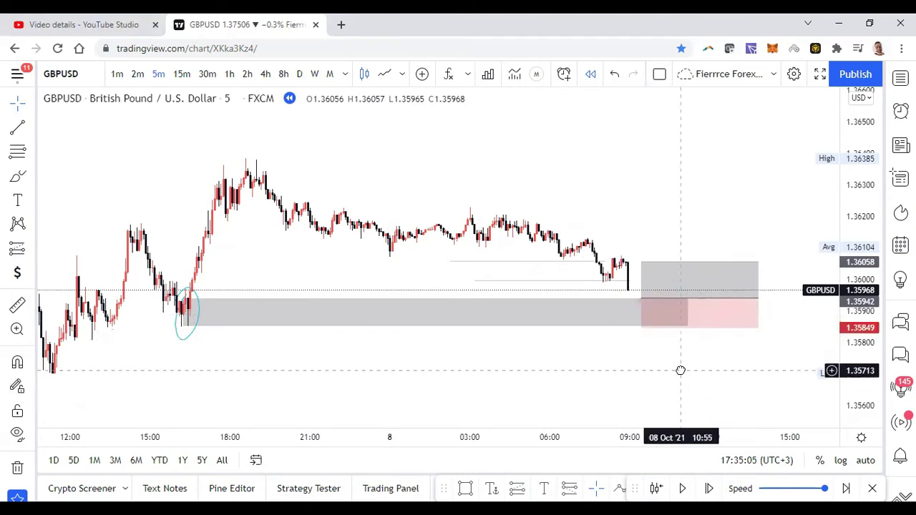
pyautogui.scroll(-2, 665, 293)
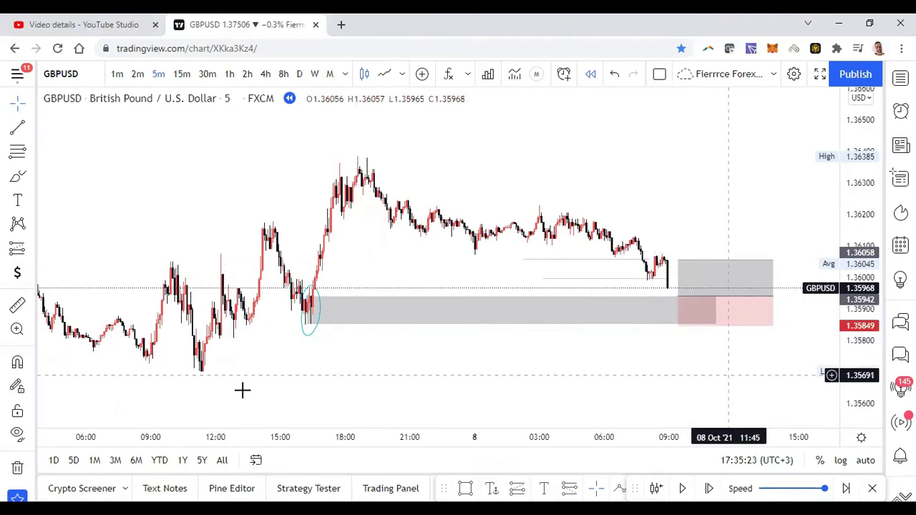
pyautogui.scroll(-2, 297, 365)
pyautogui.scroll(-1, 301, 360)
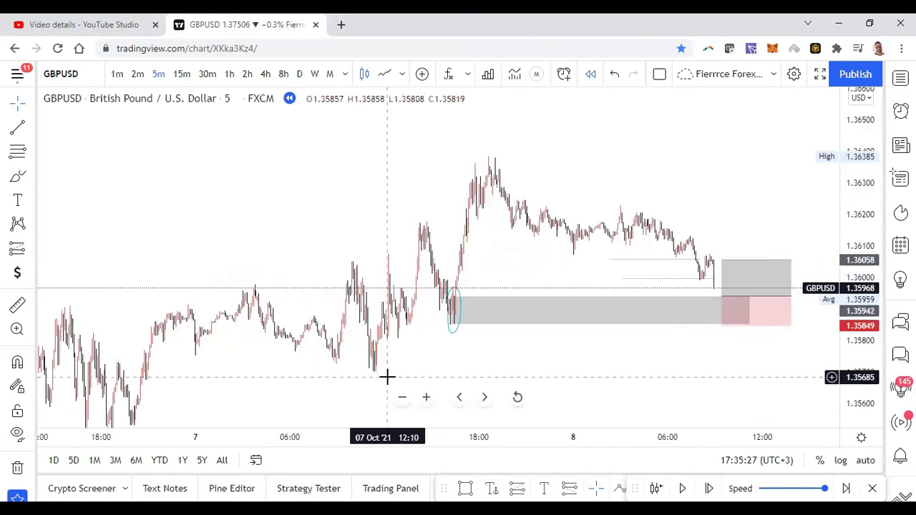
pyautogui.moveTo(527, 328); pyautogui.dragTo(386, 299)
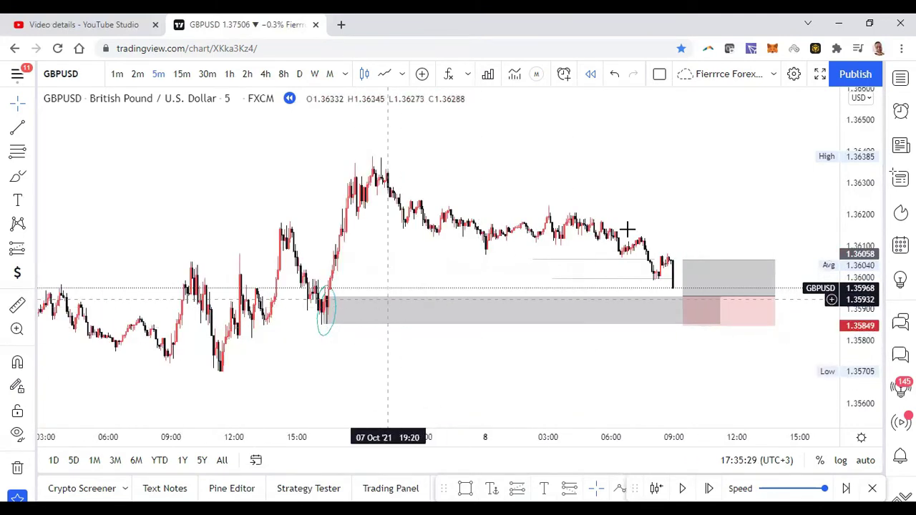
pyautogui.moveTo(501, 196); pyautogui.dragTo(427, 195)
pyautogui.moveTo(851, 197); pyautogui.dragTo(852, 247)
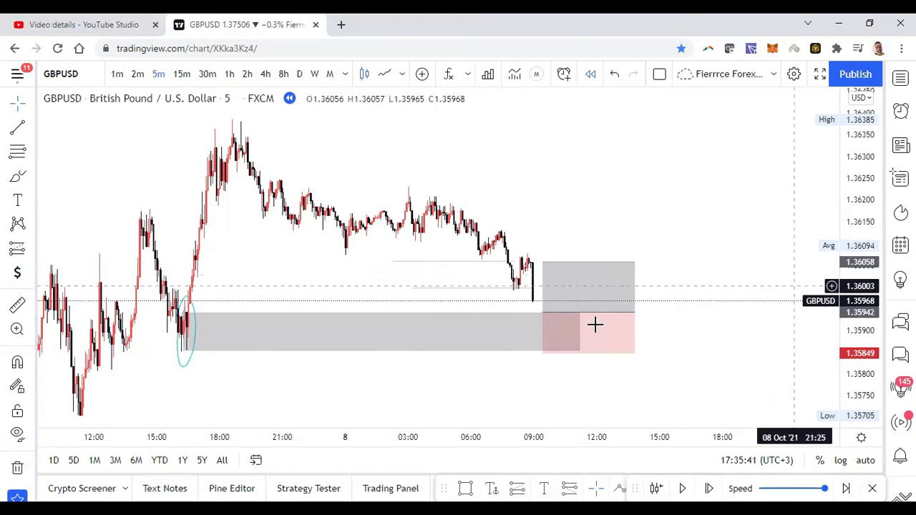
# Delete the long position and replay the 5-minute bars until price trades inside the grey zone, then pause
pyautogui.click(610, 292)
pyautogui.press('Delete')
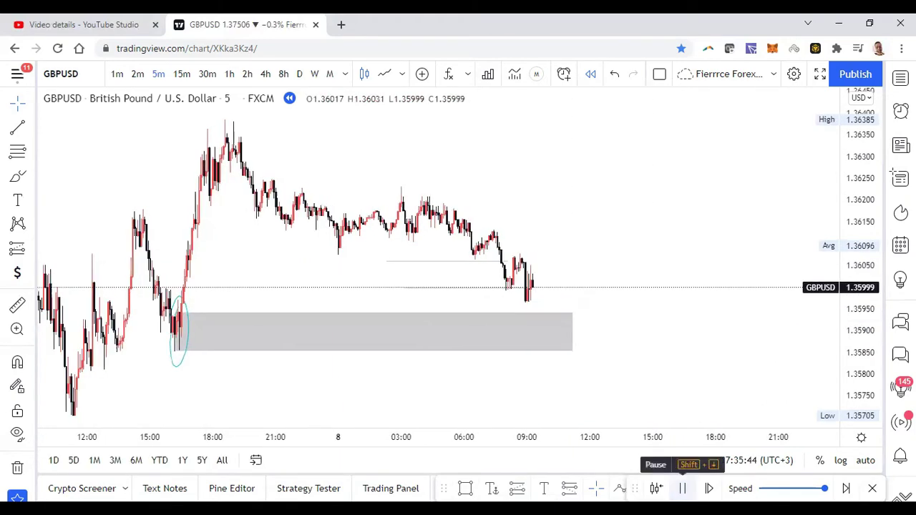
pyautogui.click(682, 489)
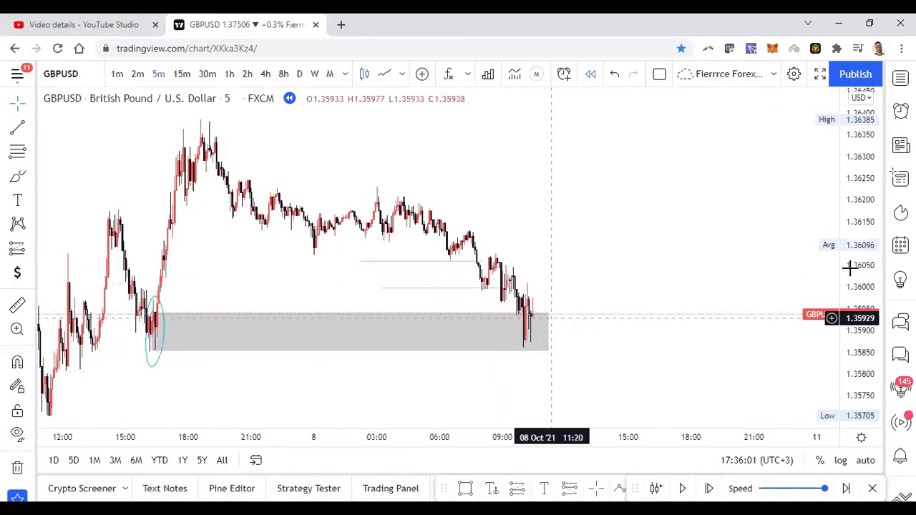
# Examine the latest candles inside the grey zone and compare them with the circled 7 Oct low
pyautogui.moveTo(861, 318); pyautogui.dragTo(747, 287)
pyautogui.scroll(2, 632, 293)
pyautogui.moveTo(632, 292); pyautogui.dragTo(450, 352)
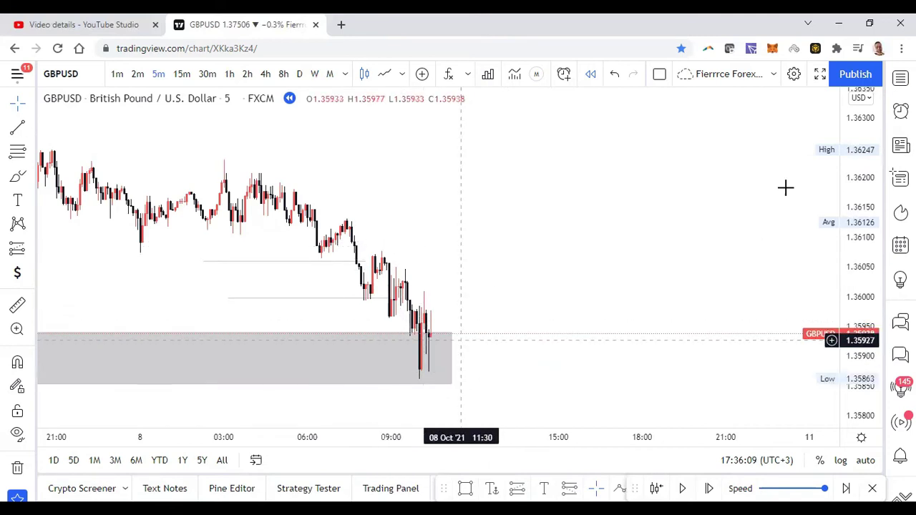
pyautogui.moveTo(855, 147); pyautogui.dragTo(855, 270)
pyautogui.scroll(-2, 656, 300)
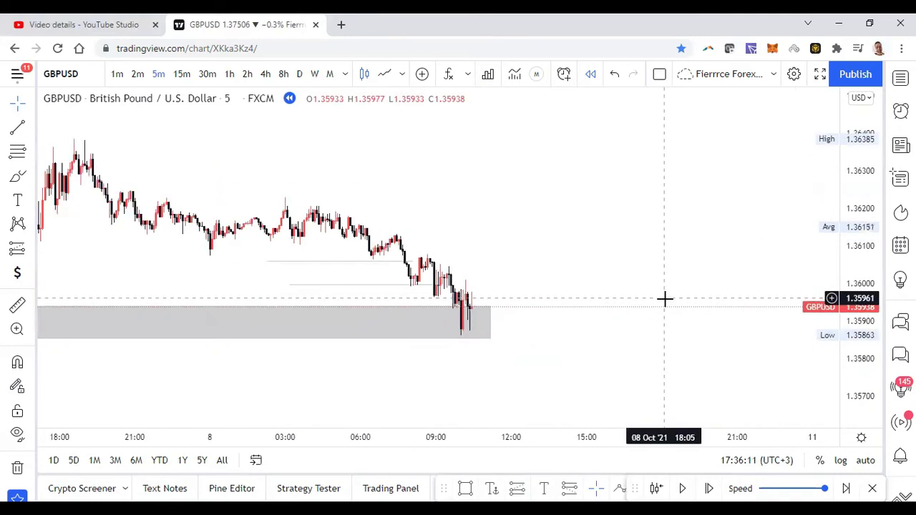
pyautogui.scroll(-3, 636, 336)
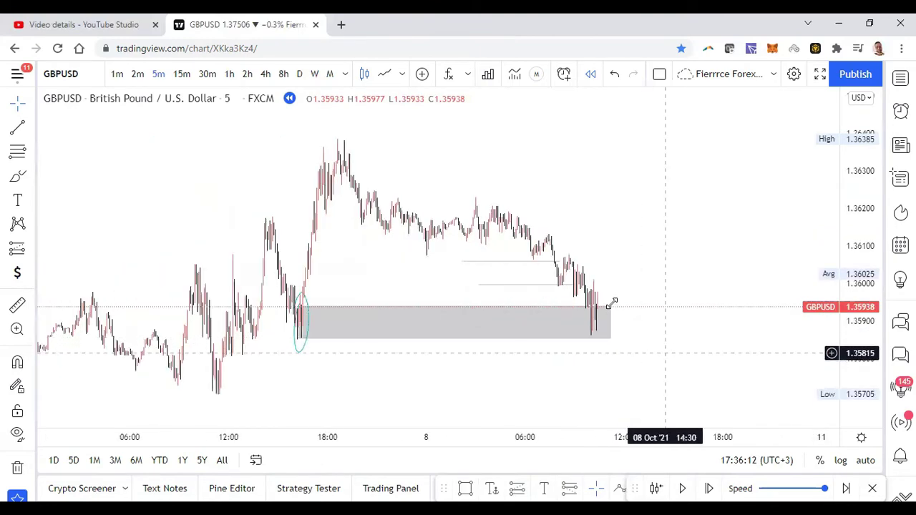
pyautogui.click(600, 315)
pyautogui.click(598, 315)
pyautogui.click(681, 322)
# Lower the replay speed and advance the 5-minute bars until price dips below the grey zone's lower edge
pyautogui.scroll(3, 544, 317)
pyautogui.scroll(4, 537, 315)
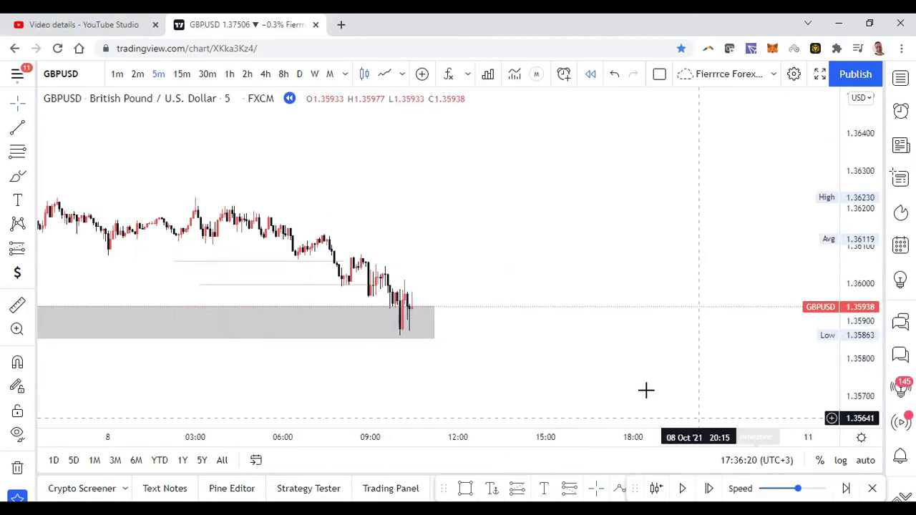
pyautogui.scroll(-2, 694, 264)
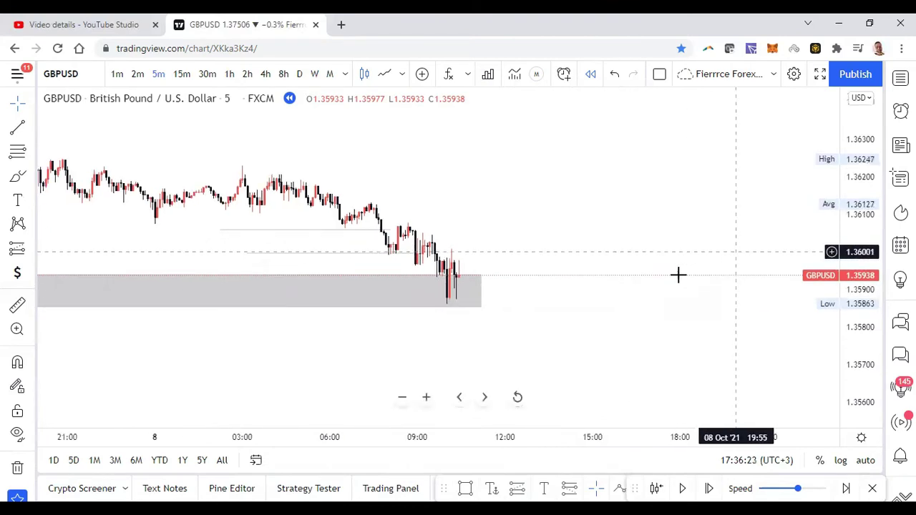
pyautogui.scroll(-4, 660, 276)
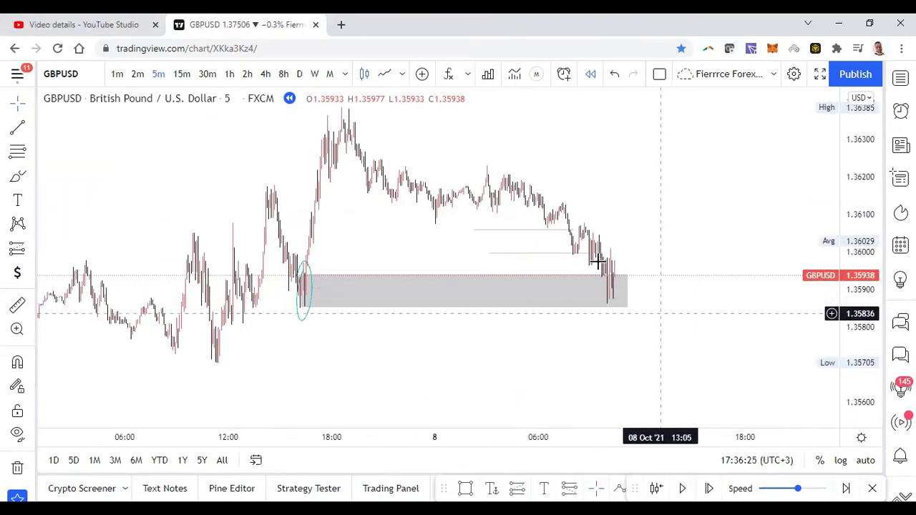
pyautogui.scroll(1, 637, 329)
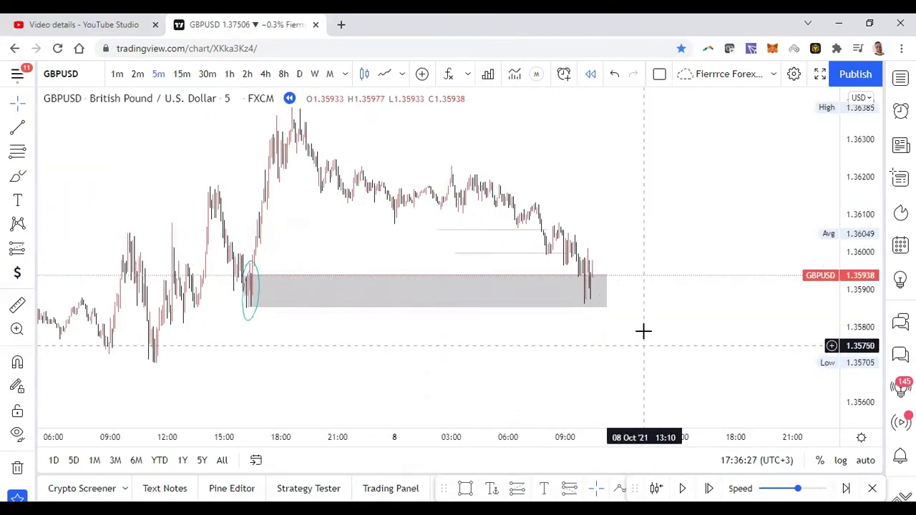
pyautogui.scroll(2, 641, 327)
pyautogui.scroll(-1, 576, 309)
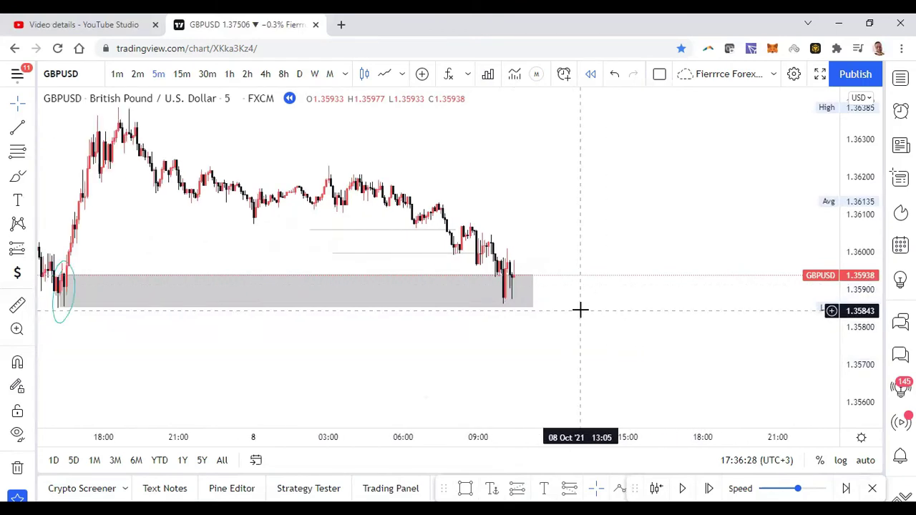
pyautogui.scroll(-2, 580, 310)
pyautogui.click(653, 331)
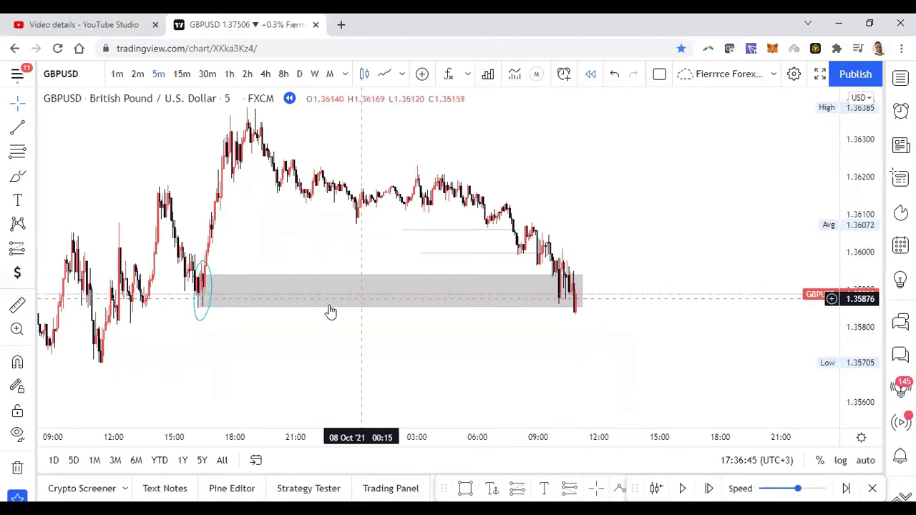
# Replay the 5-minute bars until price climbs back above the grey zone around 11:35 on 8 Oct, then pause
pyautogui.scroll(-3, 330, 310)
pyautogui.scroll(2, 662, 278)
pyautogui.scroll(2, 658, 301)
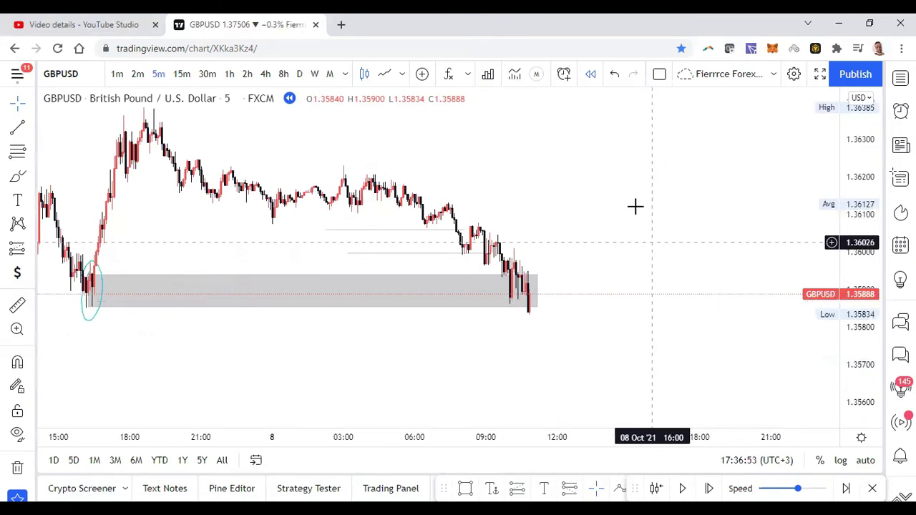
pyautogui.moveTo(658, 265); pyautogui.dragTo(667, 292)
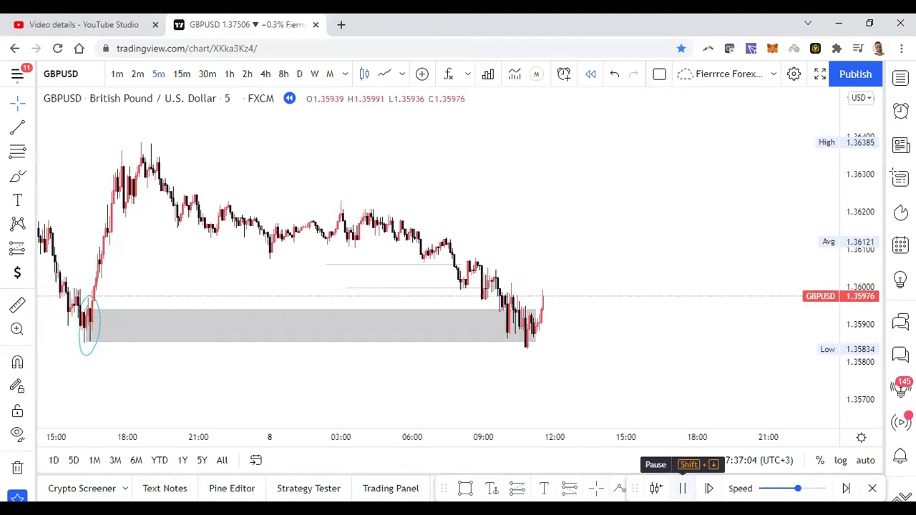
pyautogui.click(683, 488)
# Extend the grey zone's end to 8 Oct 12:50, past the latest candles
pyautogui.moveTo(661, 254); pyautogui.dragTo(583, 318)
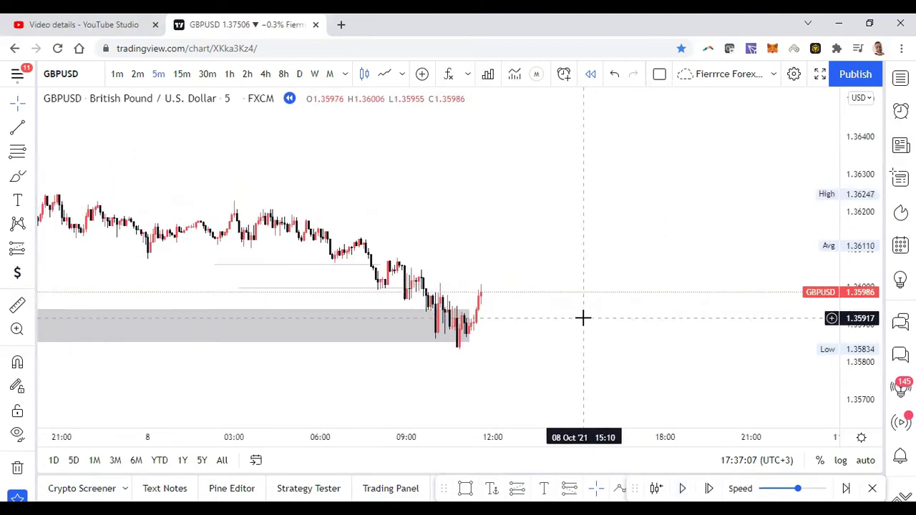
pyautogui.click(468, 326)
pyautogui.moveTo(503, 331); pyautogui.dragTo(516, 327)
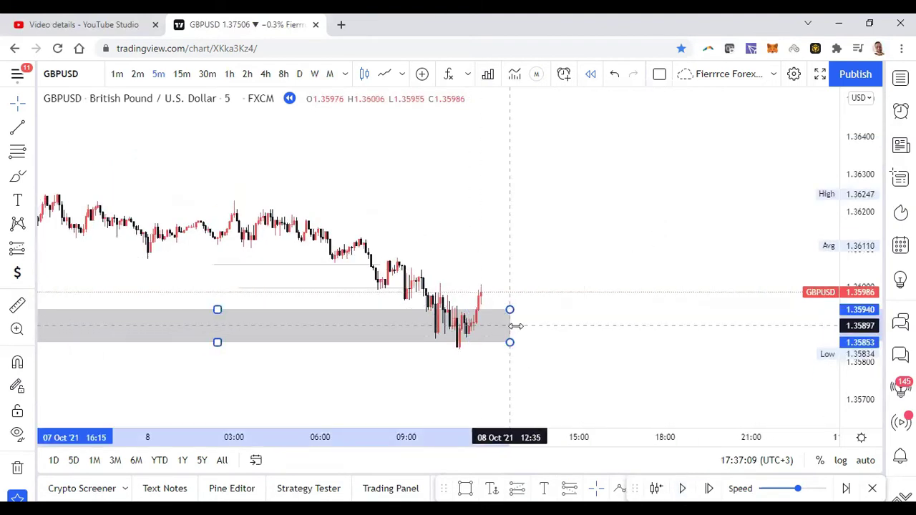
pyautogui.moveTo(871, 243); pyautogui.dragTo(871, 222)
pyautogui.scroll(-2, 709, 262)
pyautogui.scroll(2, 707, 261)
pyautogui.scroll(-2, 706, 262)
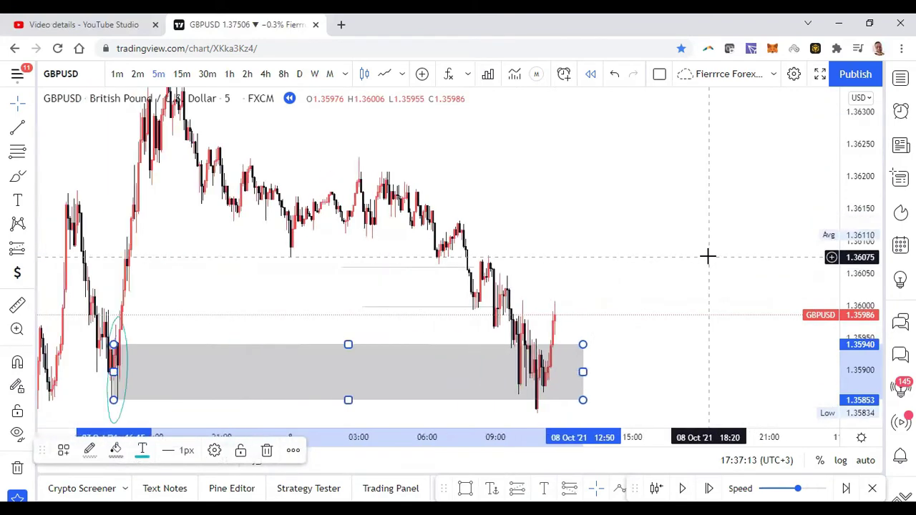
pyautogui.doubleClick(848, 155)
pyautogui.scroll(3, 706, 250)
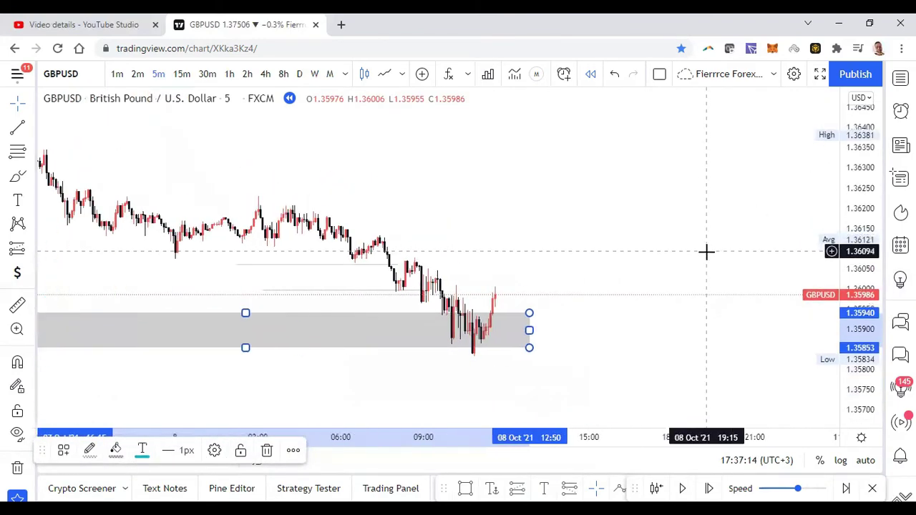
# Draw a short horizontal trend line at about 1.3593 across the small candle highs inside the grey zone, ending at 11:40 on 8 Oct
pyautogui.scroll(1, 514, 346)
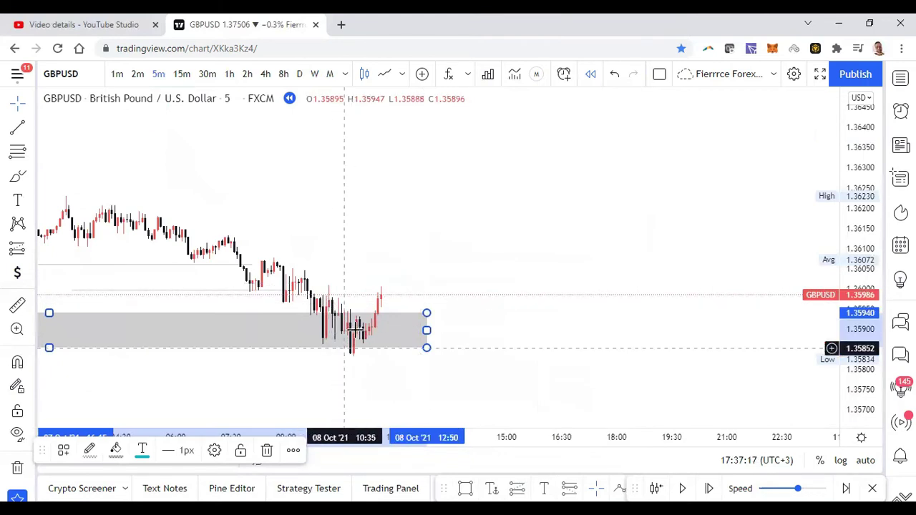
pyautogui.click(675, 222)
pyautogui.moveTo(675, 221); pyautogui.dragTo(709, 208)
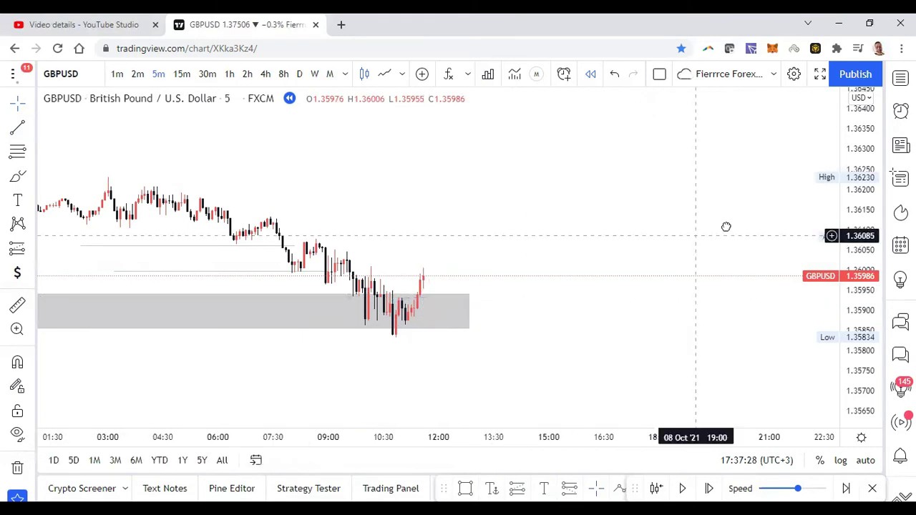
pyautogui.click(504, 280)
pyautogui.click(575, 163)
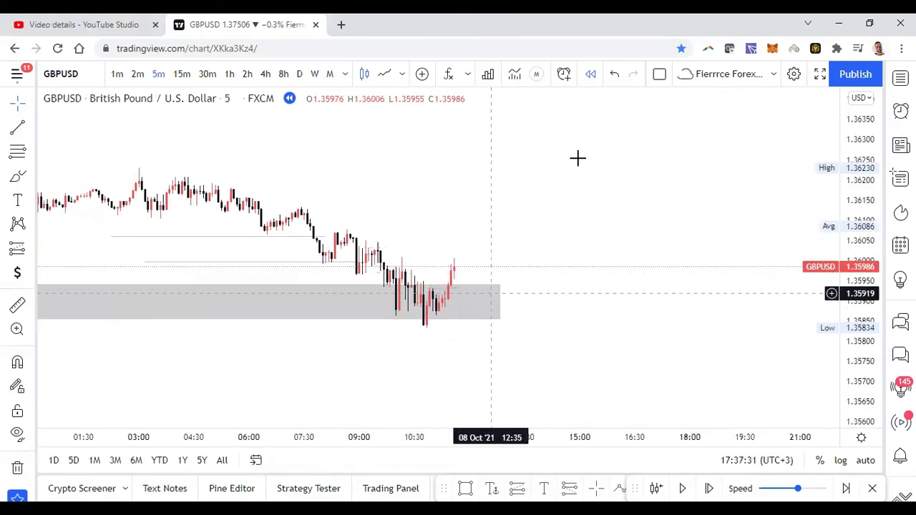
pyautogui.click(427, 290)
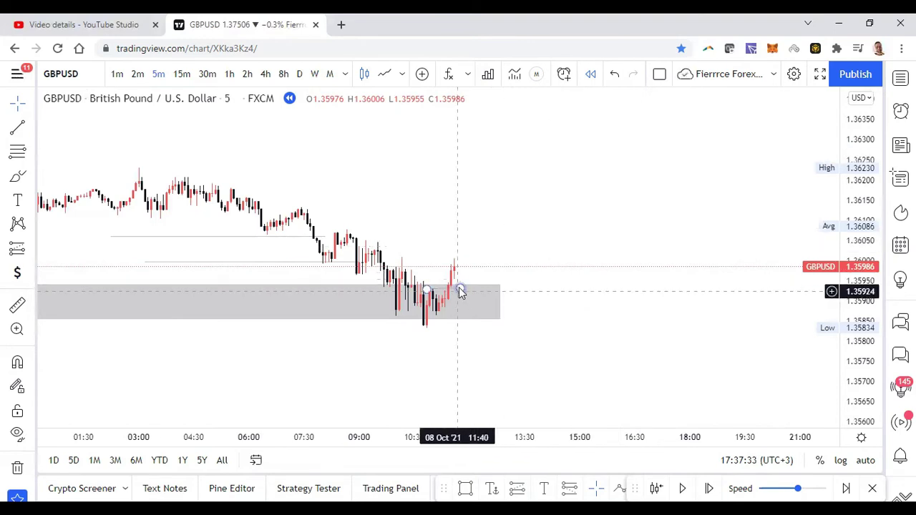
pyautogui.click(460, 290)
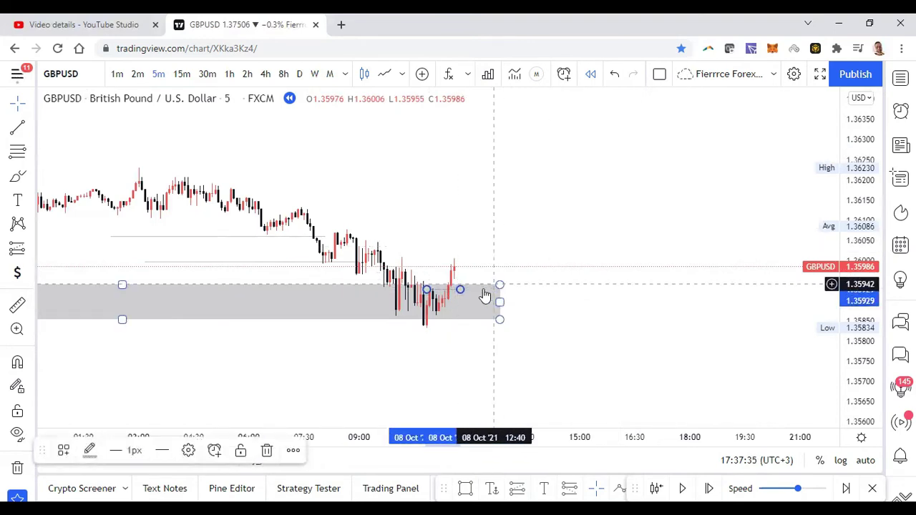
pyautogui.click(649, 250)
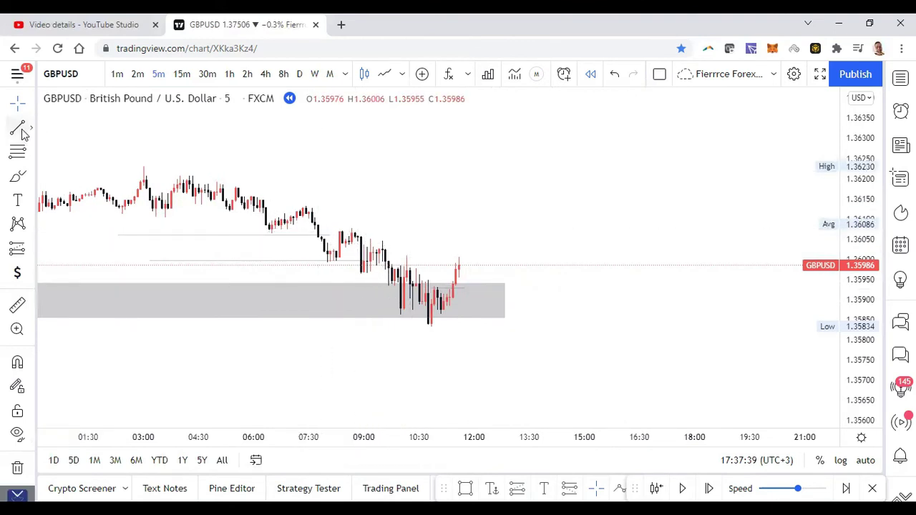
# Draw a horizontal trend line above the latest candles and shift it to about 1.3607, spanning 09:15 to 14:00 on 8 Oct
pyautogui.click(333, 234)
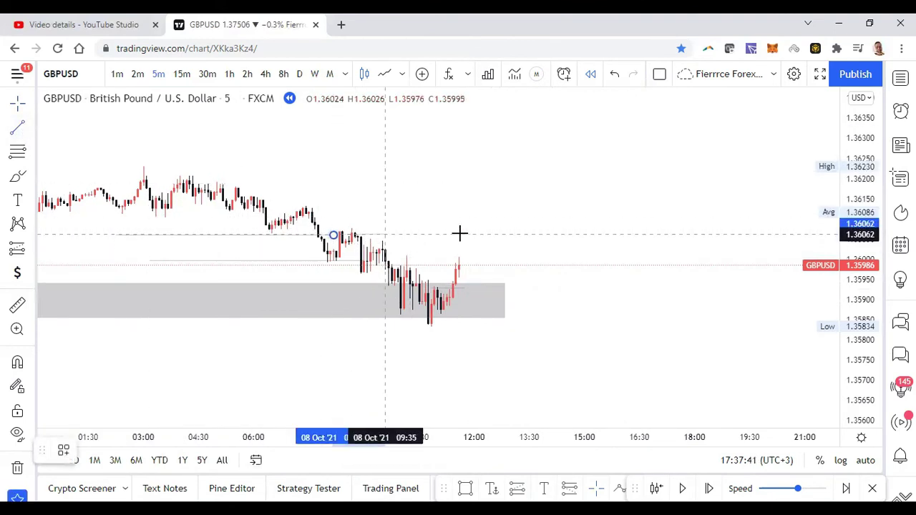
pyautogui.click(506, 234)
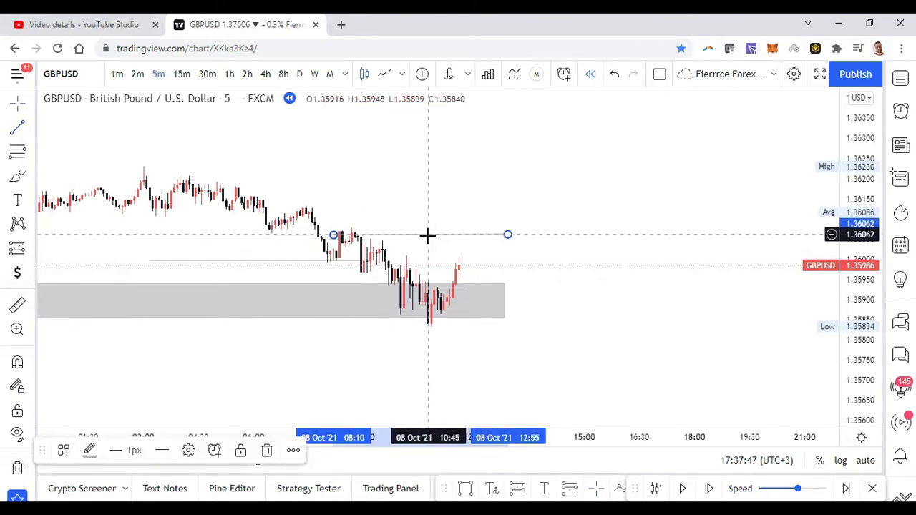
pyautogui.click(429, 237)
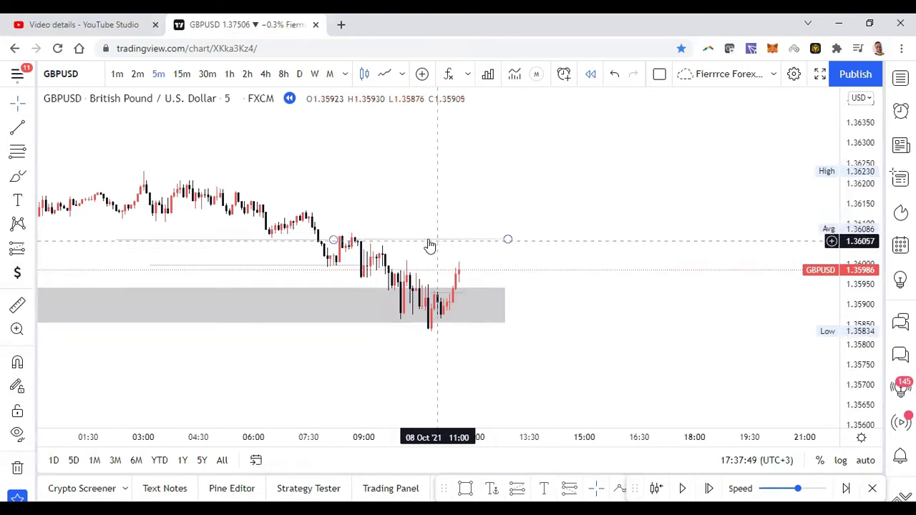
pyautogui.moveTo(491, 234); pyautogui.dragTo(467, 238)
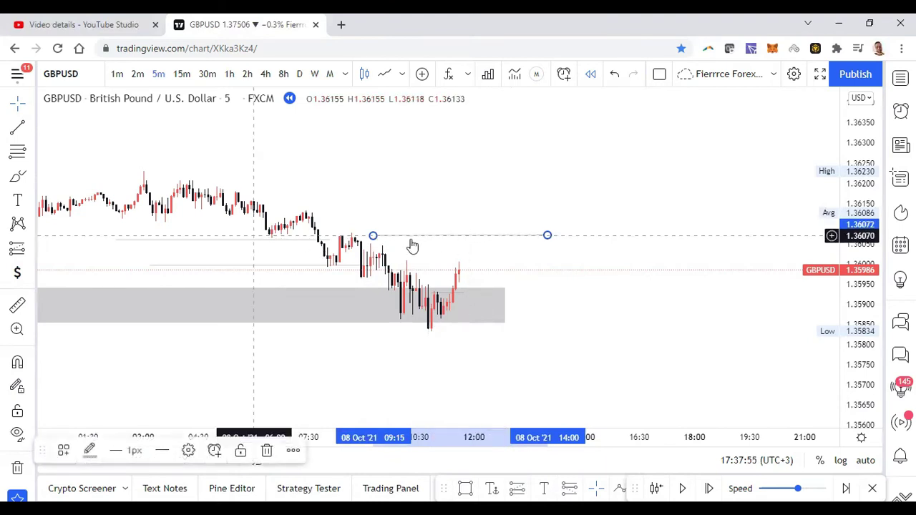
# Advance the replay to about 11:50 on 8 Oct and reposition the upper trend line at about 1.3606, spanning roughly 08:50 to 13:40
pyautogui.click(569, 276)
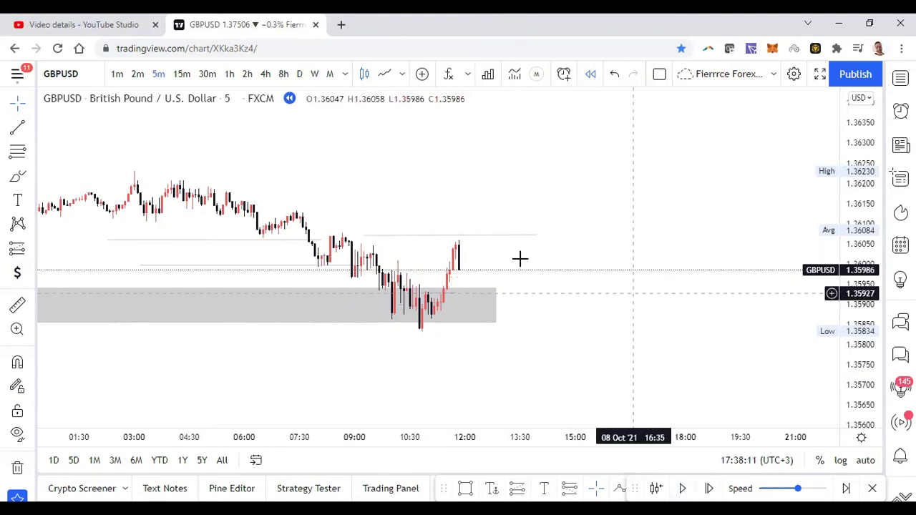
pyautogui.moveTo(493, 236); pyautogui.dragTo(484, 241)
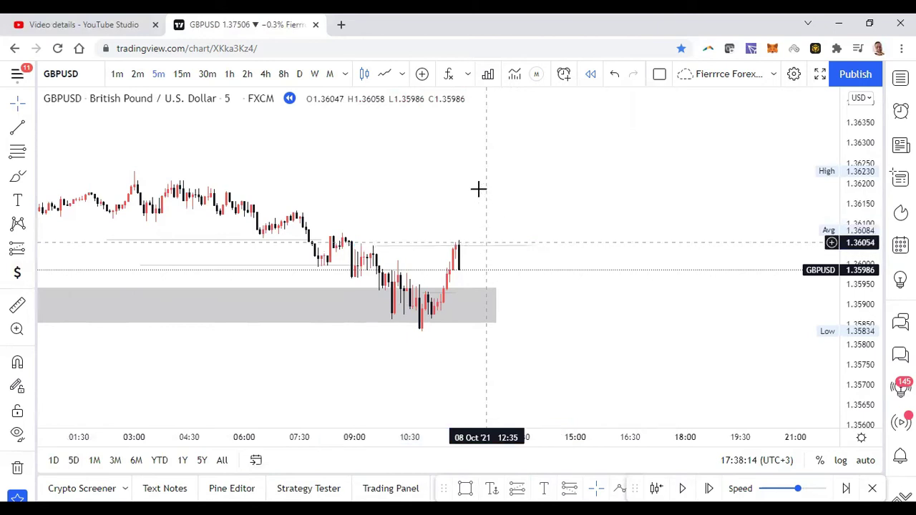
pyautogui.hscroll(-5, 637, 208)
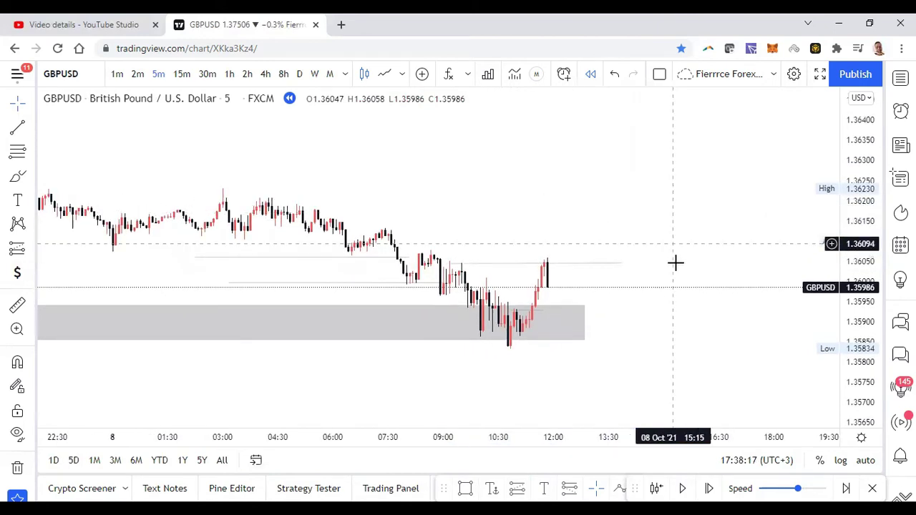
pyautogui.scroll(2, 675, 262)
pyautogui.moveTo(654, 308); pyautogui.dragTo(715, 315)
pyautogui.moveTo(842, 172); pyautogui.dragTo(842, 236)
pyautogui.click(510, 329)
pyautogui.click(524, 239)
pyautogui.click(553, 283)
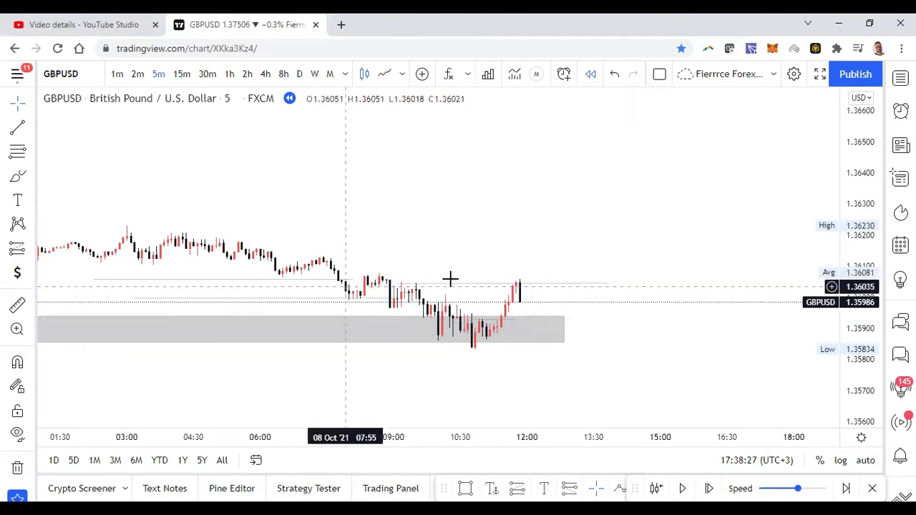
pyautogui.moveTo(461, 285)
pyautogui.mouseDown()
pyautogui.moveTo(457, 274)
pyautogui.moveTo(453, 283)
pyautogui.mouseUp()
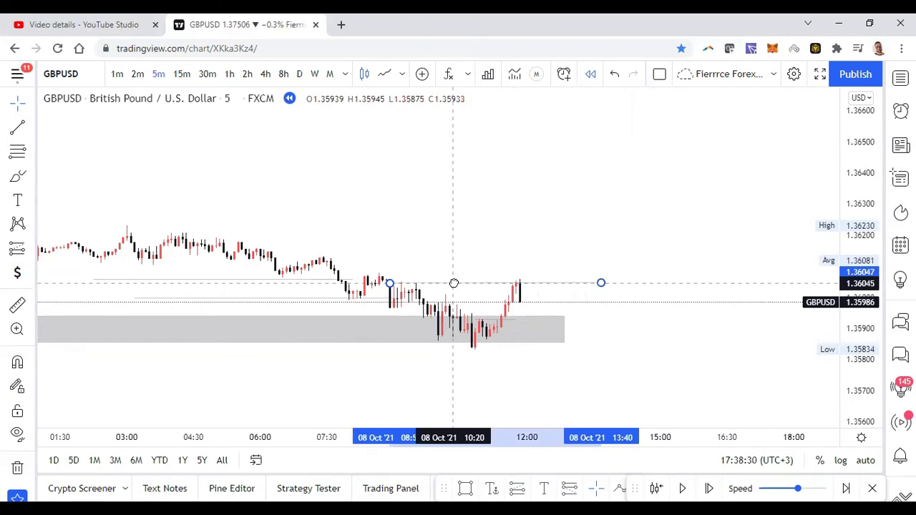
# Replay the 5-minute bars past the 1.3606 trend line until price climbs to about 1.3635 around 13:05 on 8 Oct
pyautogui.click(644, 247)
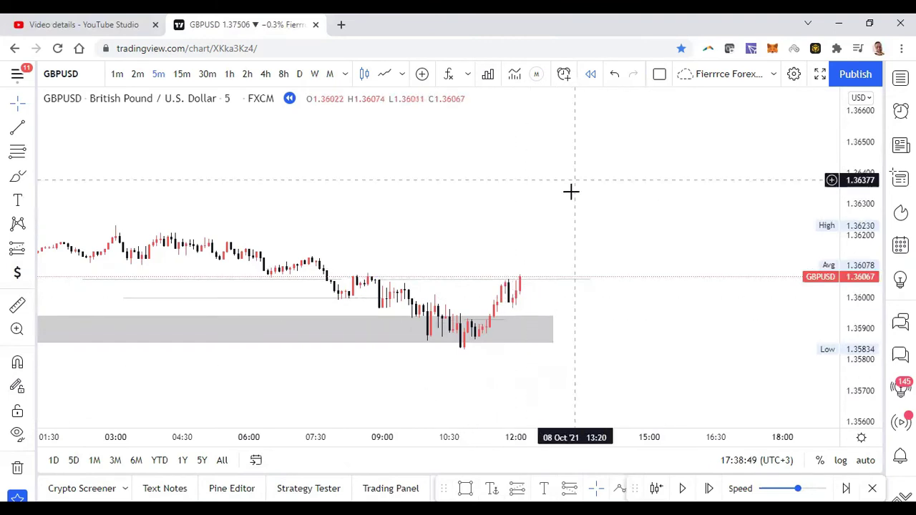
pyautogui.moveTo(630, 199); pyautogui.dragTo(661, 227)
pyautogui.scroll(-2, 634, 272)
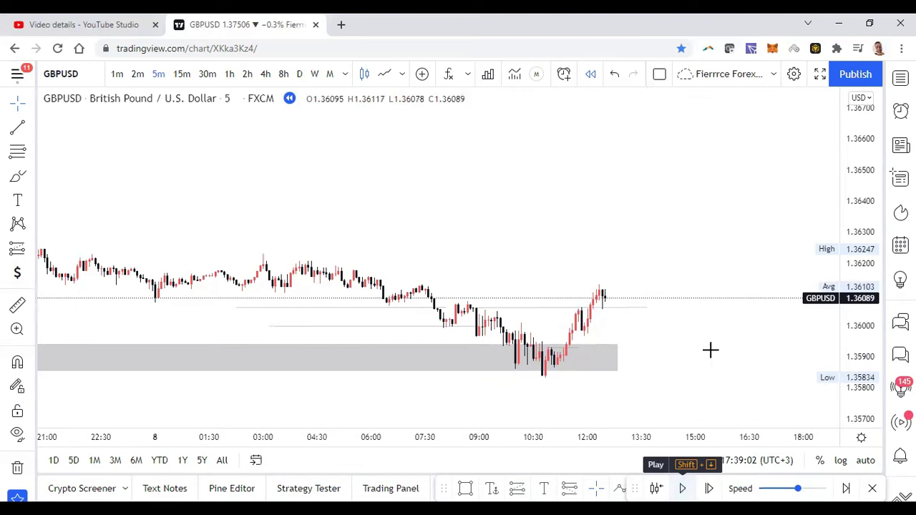
pyautogui.moveTo(845, 336); pyautogui.dragTo(832, 302)
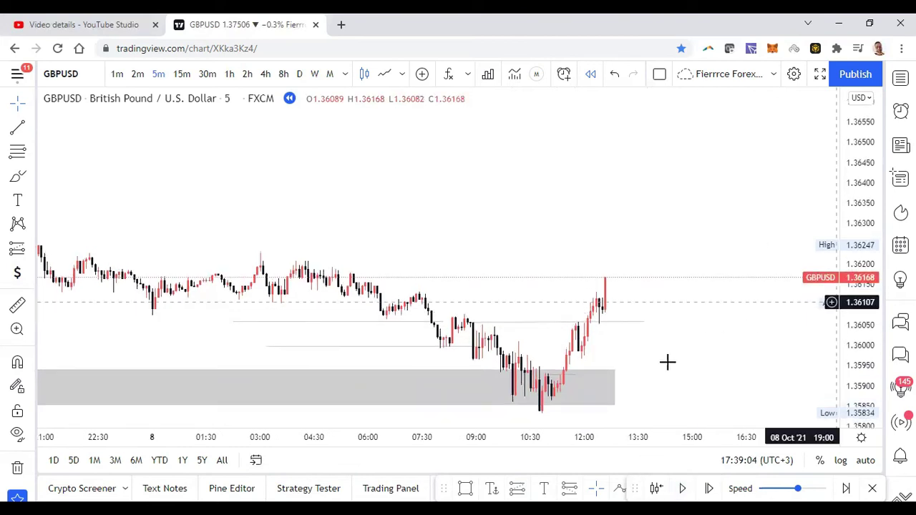
pyautogui.scroll(2, 667, 364)
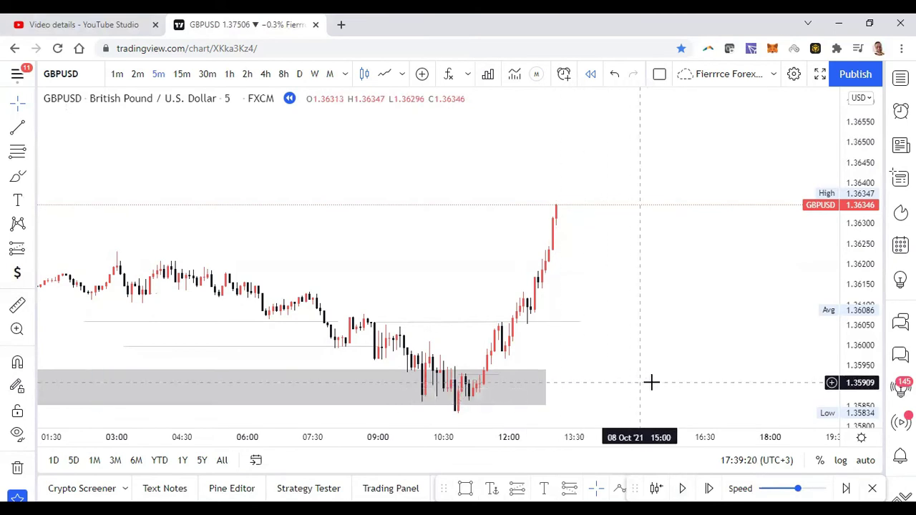
# Place a vertical line at 15:40 on 8 Oct, ahead of the latest candles
pyautogui.click(32, 131)
pyautogui.click(89, 323)
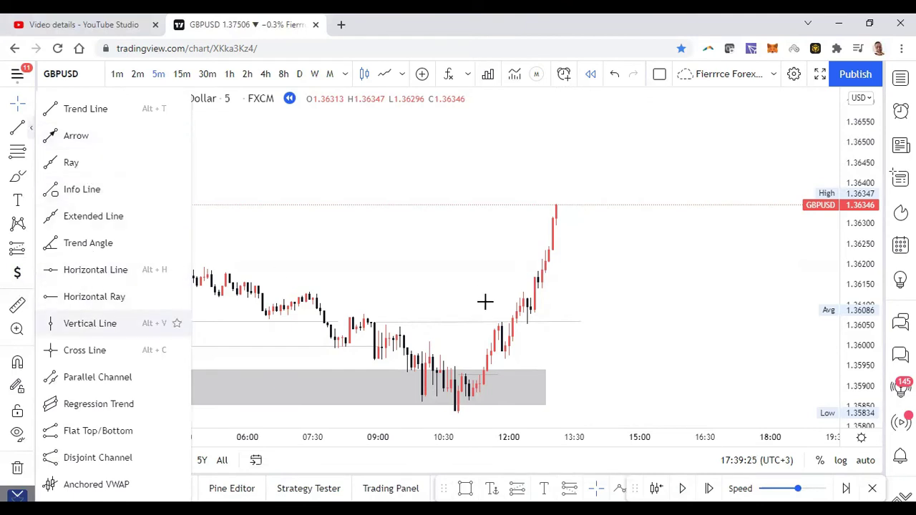
pyautogui.click(669, 359)
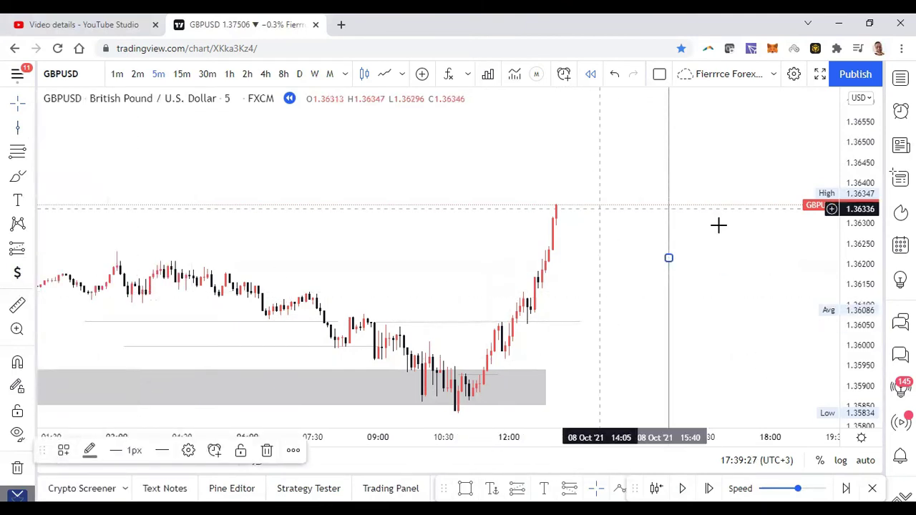
pyautogui.moveTo(865, 121); pyautogui.dragTo(804, 239)
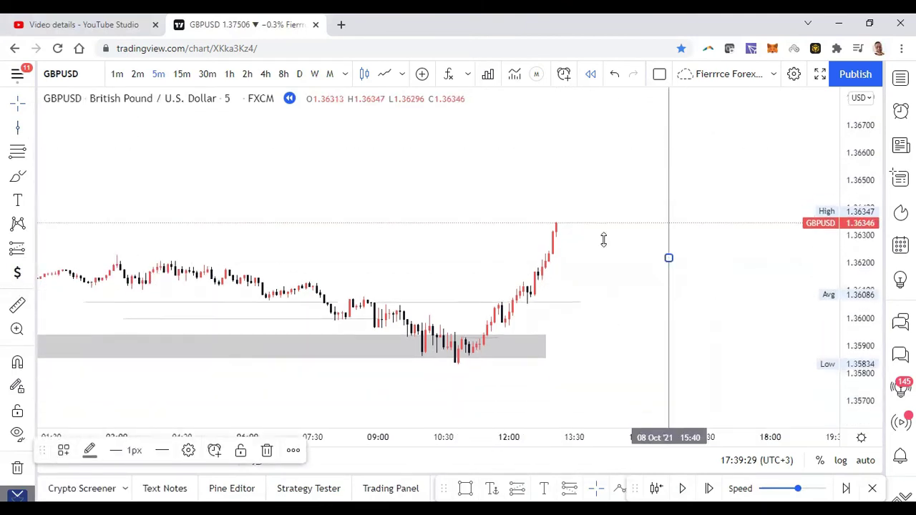
# Draw a trend line along the 7 Oct highs at about 1.3637, from 7 Oct 18:05 to the vertical line at 8 Oct 15:40
pyautogui.scroll(-2, 585, 246)
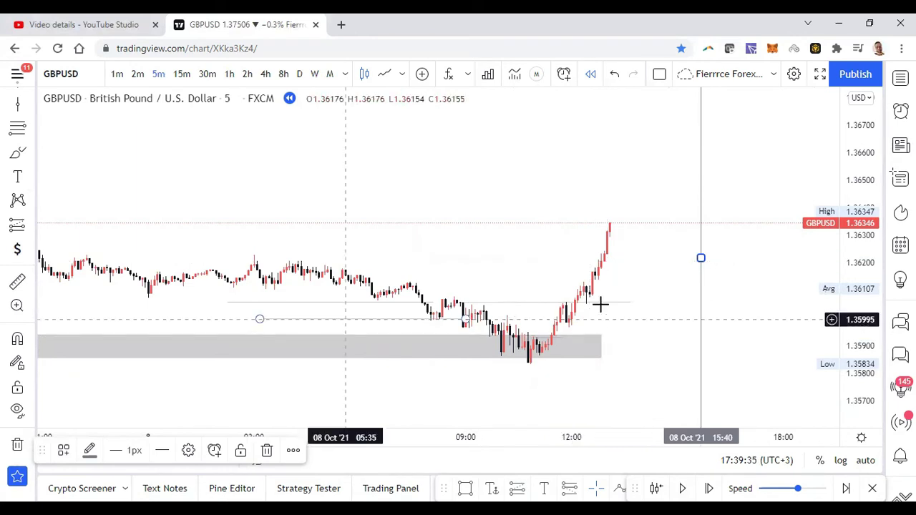
pyautogui.scroll(-3, 463, 247)
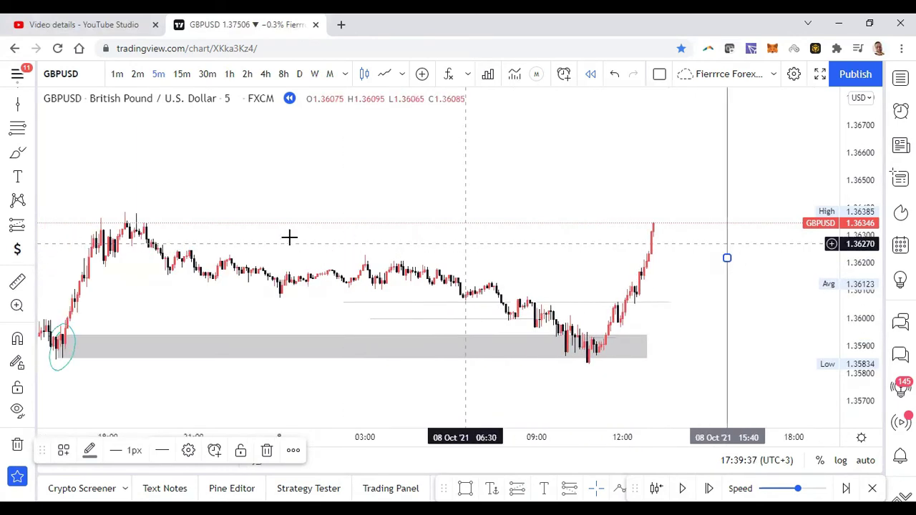
pyautogui.click(29, 109)
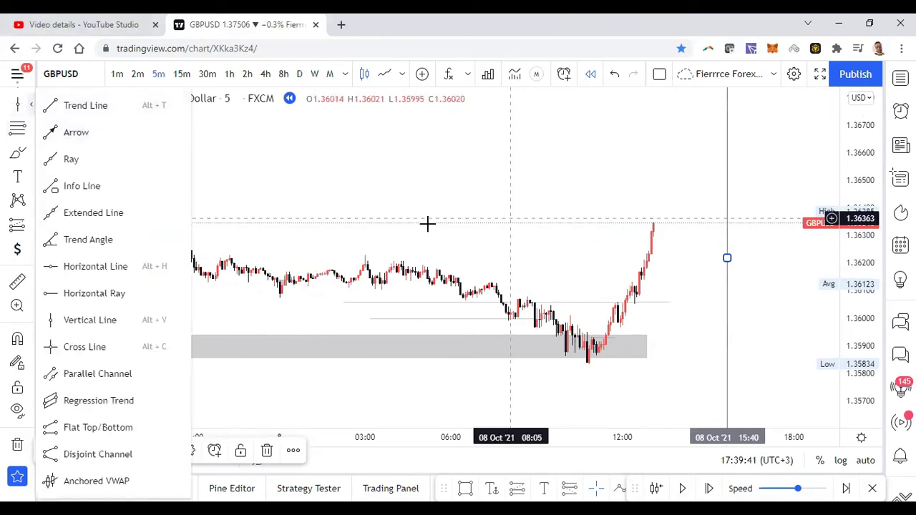
pyautogui.click(72, 105)
pyautogui.click(110, 214)
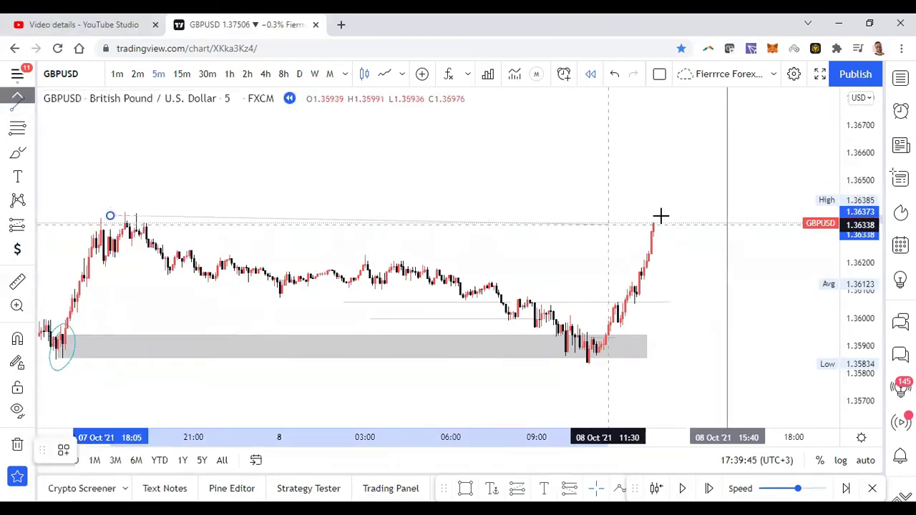
pyautogui.click(728, 217)
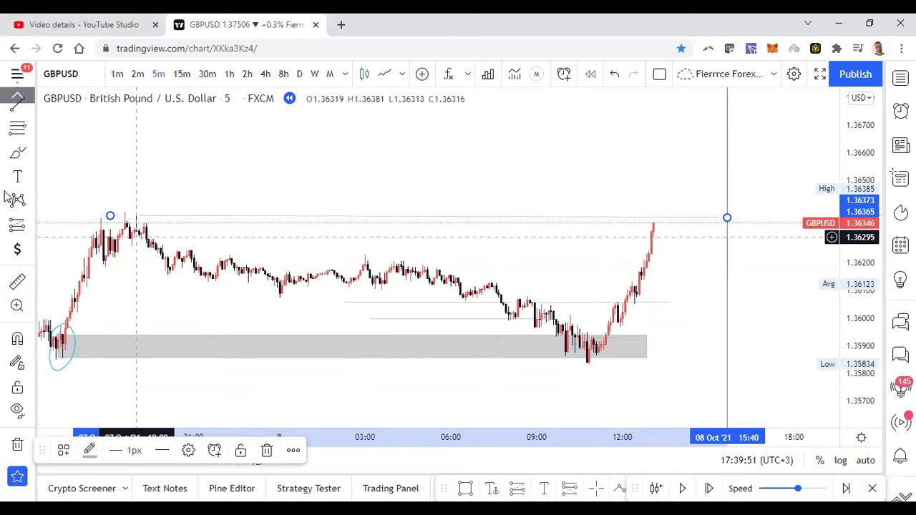
# Draw a rectangle zone from 1.36351 to 1.36312, extending from the 7 Oct highs past the latest 8 Oct candles
pyautogui.click(32, 157)
pyautogui.click(72, 207)
pyautogui.moveTo(666, 229)
pyautogui.mouseDown()
pyautogui.moveTo(681, 239)
pyautogui.moveTo(689, 233)
pyautogui.mouseUp()
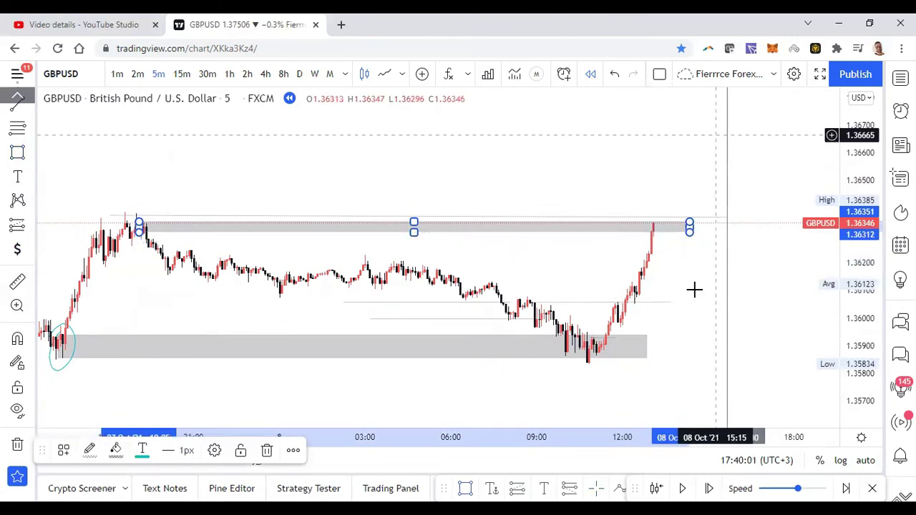
# Replay the 5-minute bars until price drops below the upper grey zone to about 1.3625, then pause
pyautogui.moveTo(595, 280); pyautogui.dragTo(439, 294)
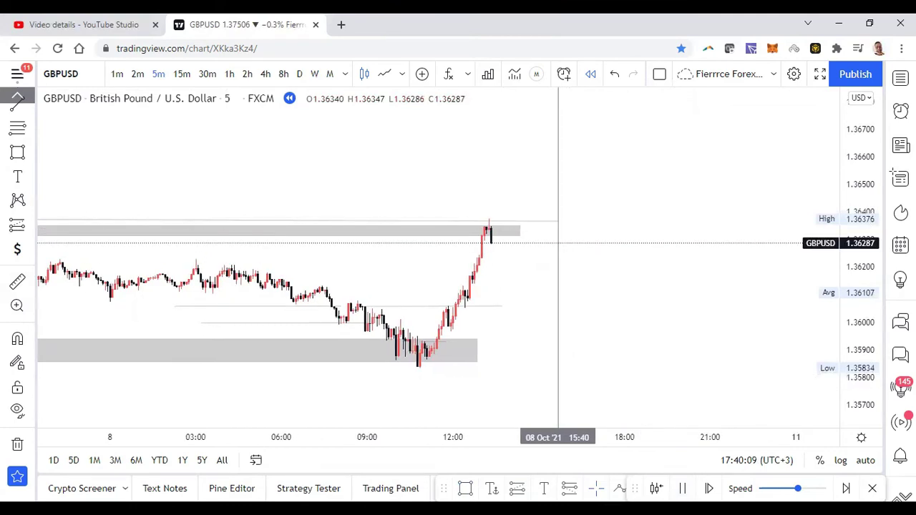
pyautogui.click(682, 488)
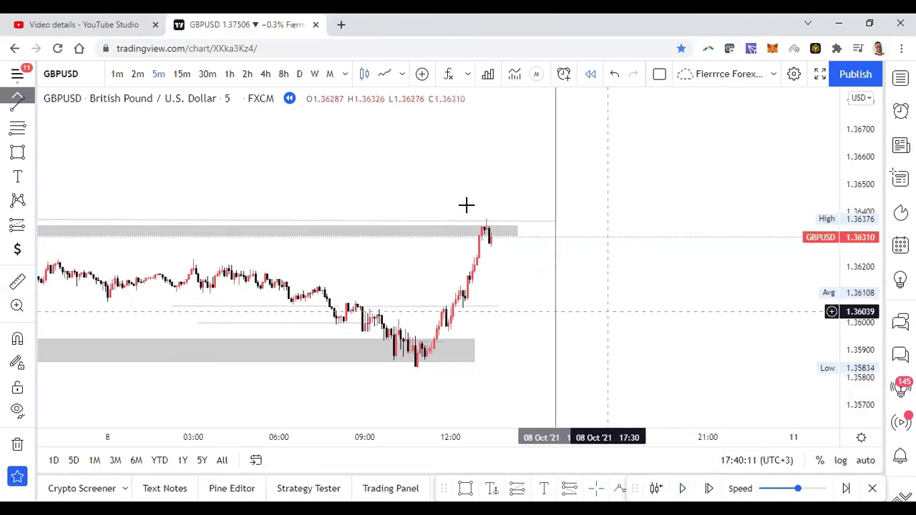
pyautogui.scroll(-4, 356, 253)
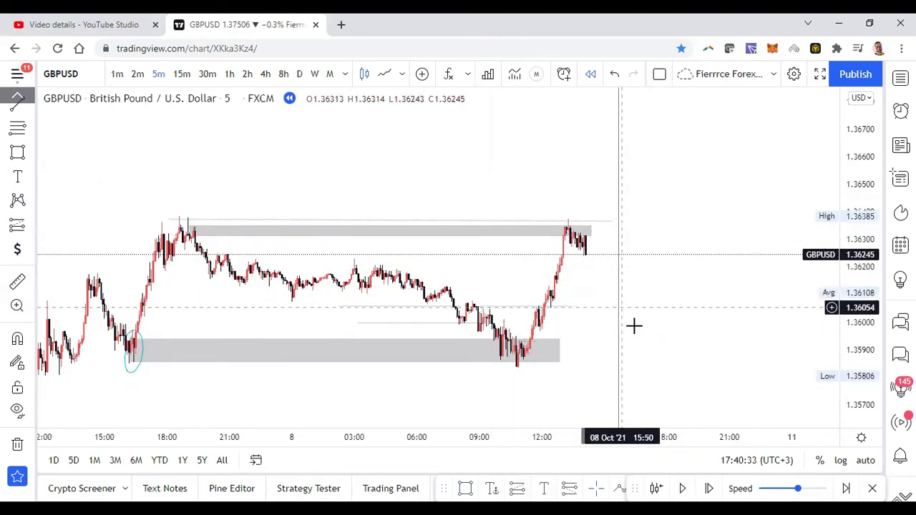
pyautogui.scroll(2, 712, 280)
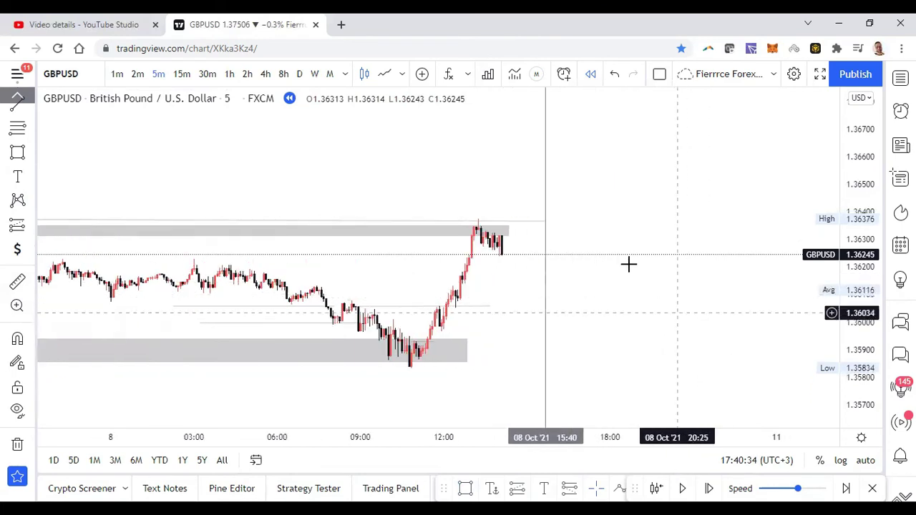
# Add a long position at 15:40 on 8 Oct with entry 1.36119, stop 1.36066 and target 1.36762
pyautogui.click(25, 231)
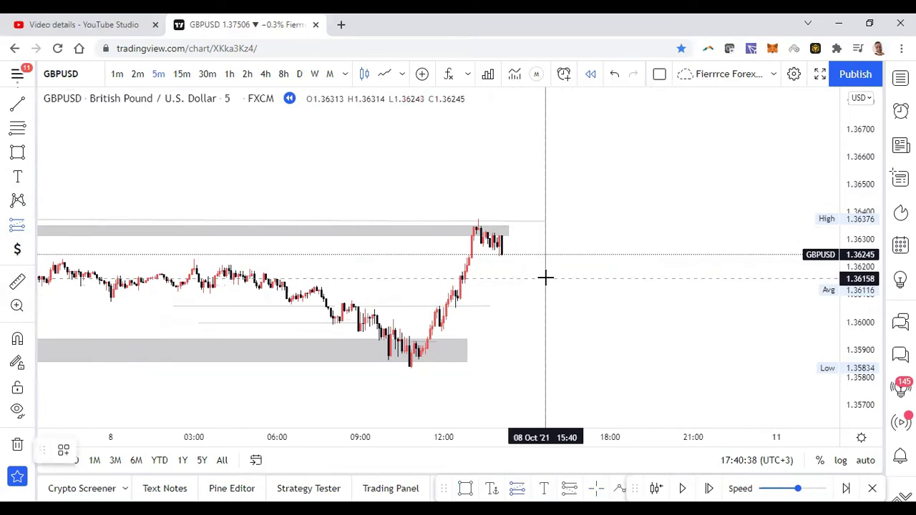
pyautogui.click(545, 289)
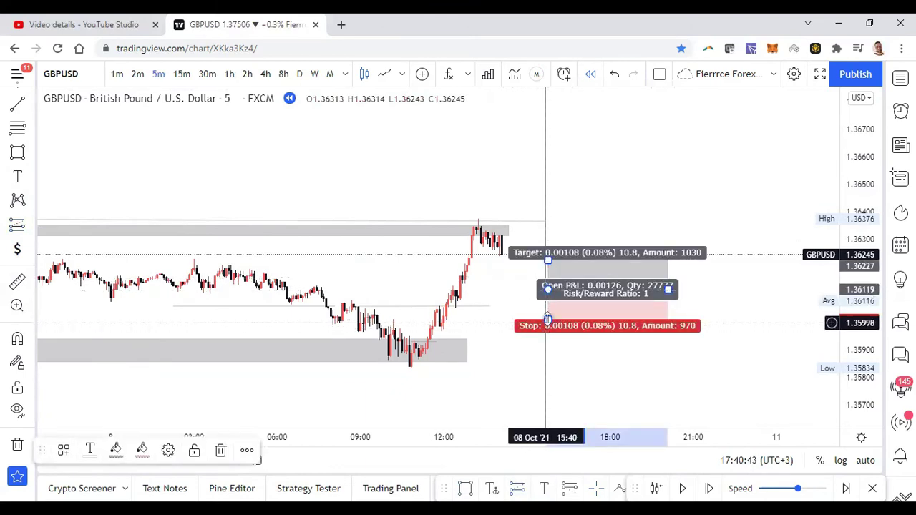
pyautogui.moveTo(549, 313); pyautogui.dragTo(551, 303)
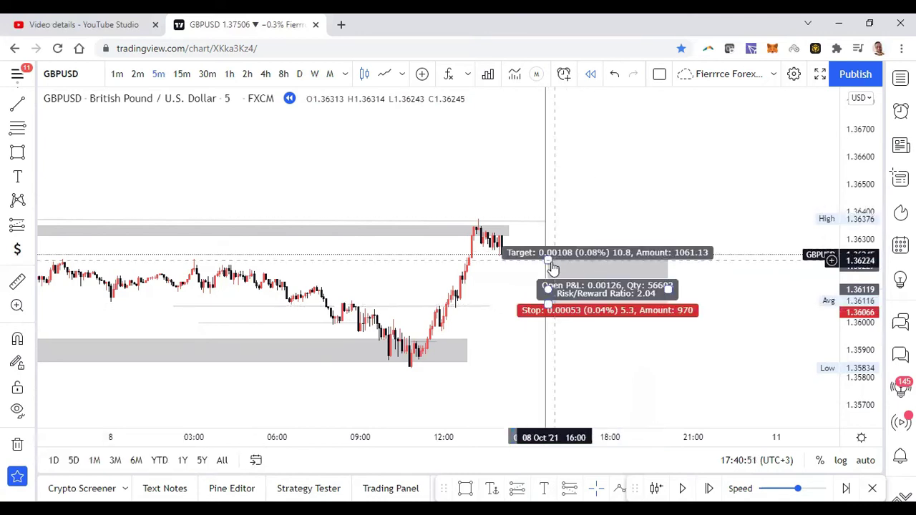
pyautogui.moveTo(549, 245); pyautogui.dragTo(562, 111)
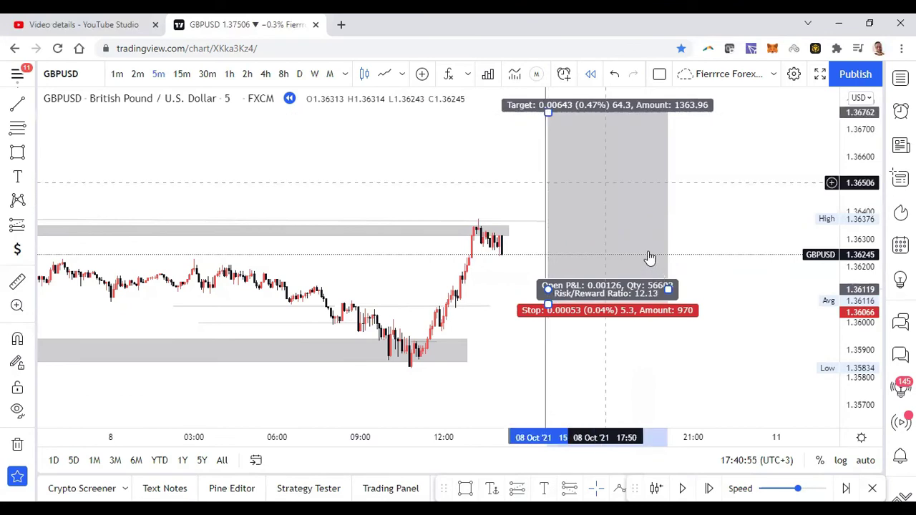
# Replay the 5-minute bars until price ticks up to about 1.3627 below the upper grey zone, then pause
pyautogui.scroll(-2, 649, 258)
pyautogui.scroll(-2, 627, 414)
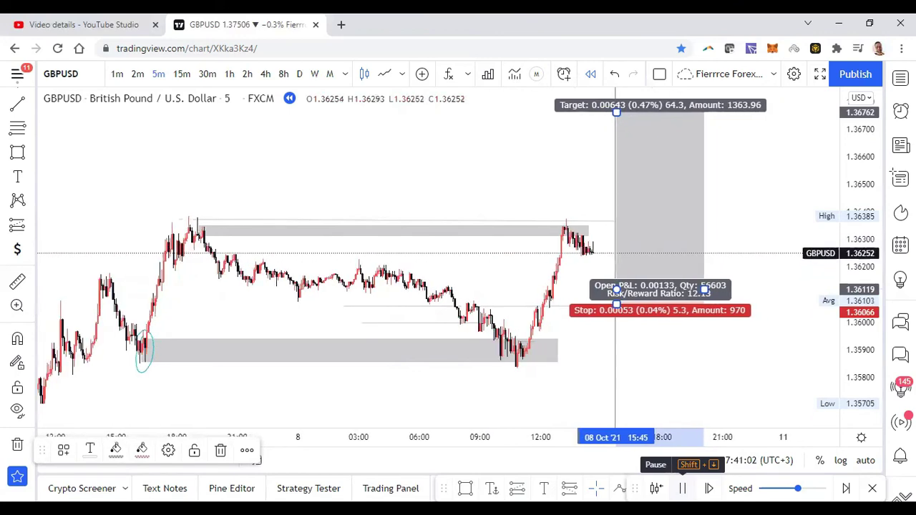
pyautogui.click(683, 488)
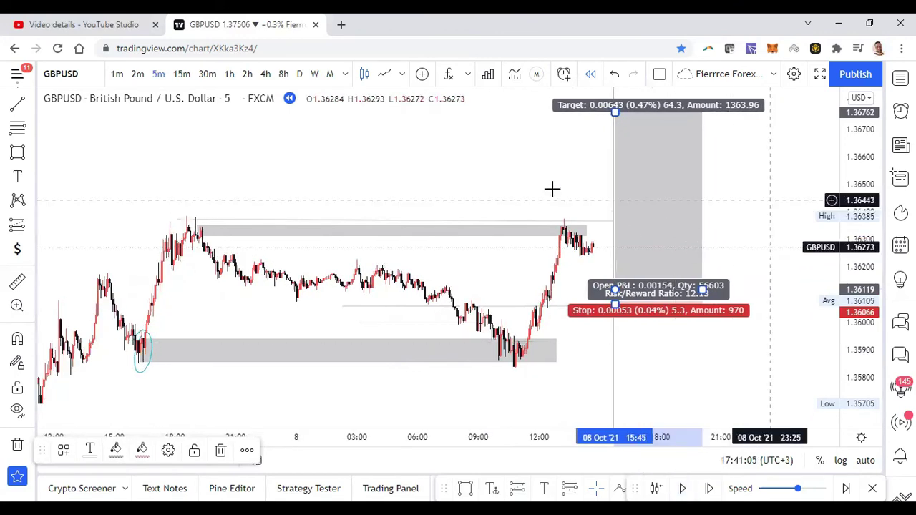
pyautogui.moveTo(876, 265); pyautogui.dragTo(875, 172)
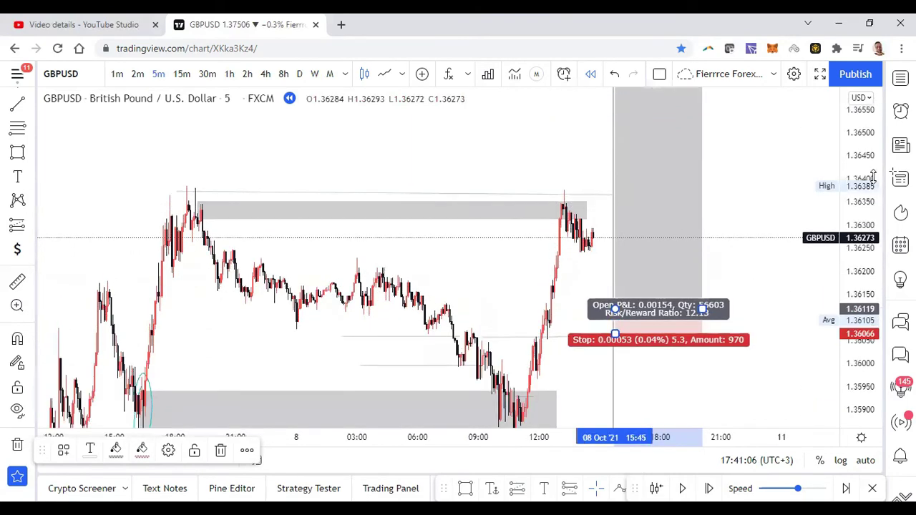
pyautogui.scroll(3, 536, 265)
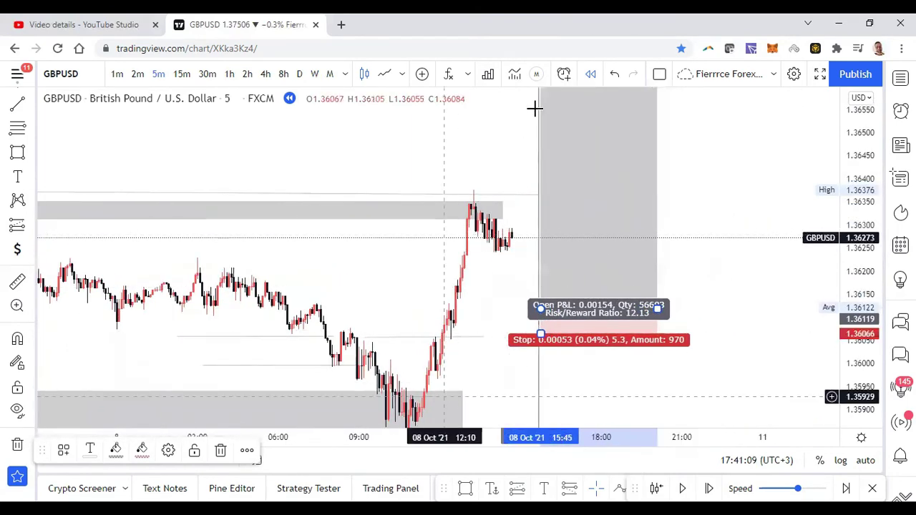
pyautogui.click(286, 305)
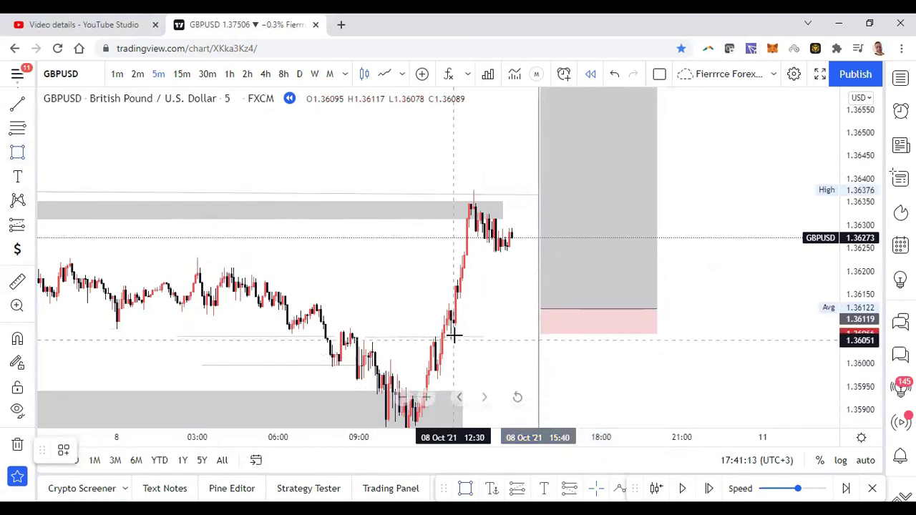
pyautogui.moveTo(592, 173); pyautogui.dragTo(603, 202)
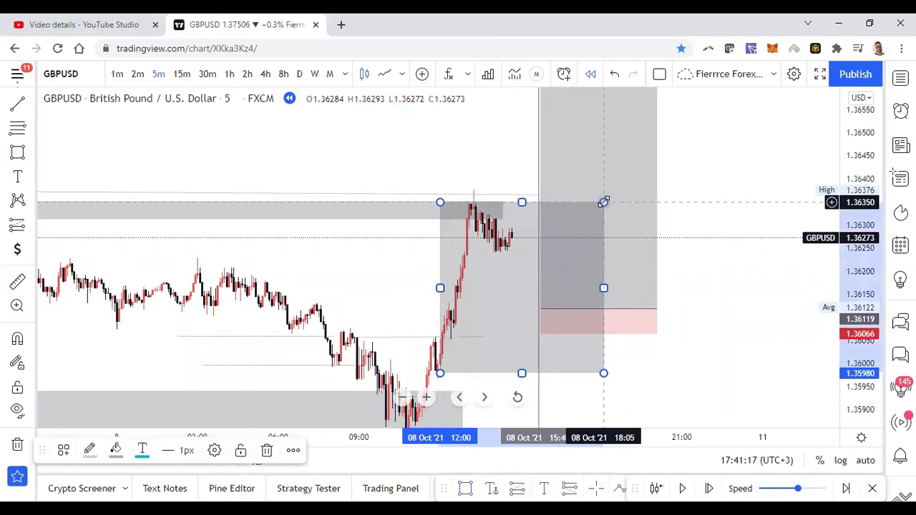
pyautogui.press('Escape')
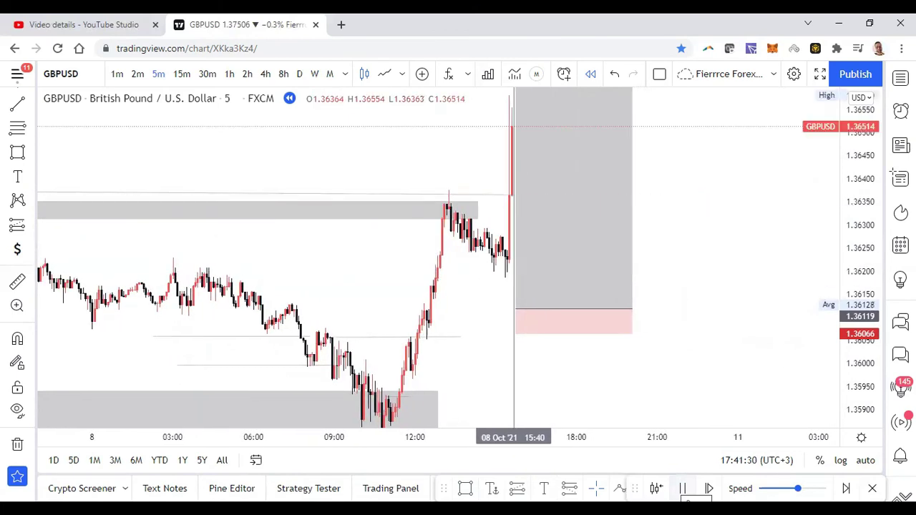
# Replay the 5-minute bars through the spike and pullback to the long entry until price recovers to about 1.3642, then pause
pyautogui.hotkey('shift', 'Down')
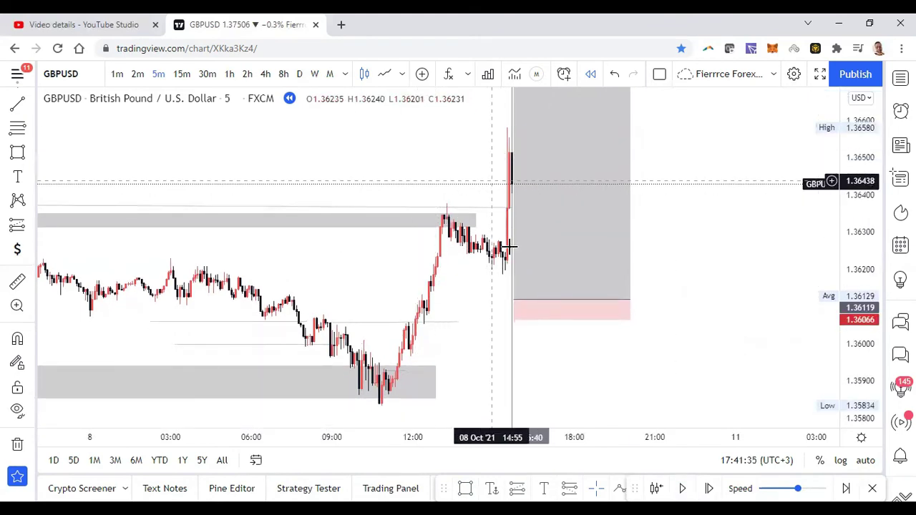
pyautogui.moveTo(535, 284)
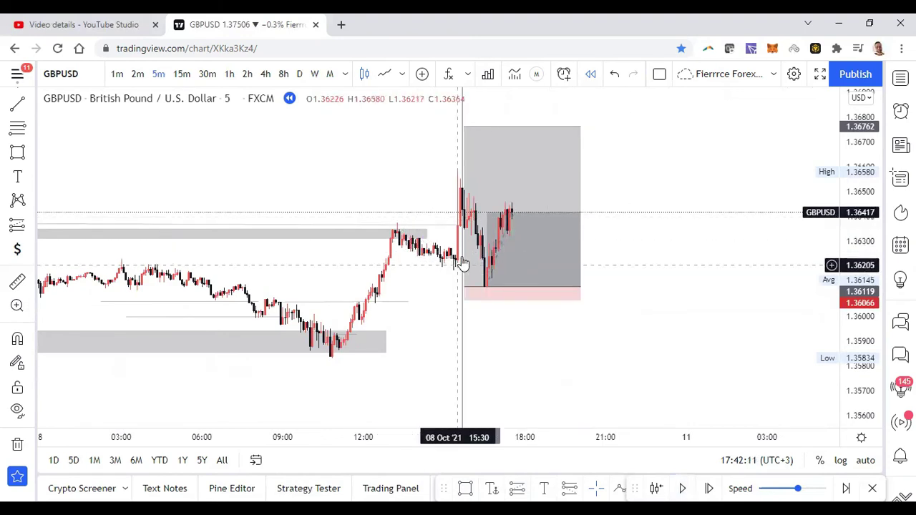
pyautogui.moveTo(468, 150)
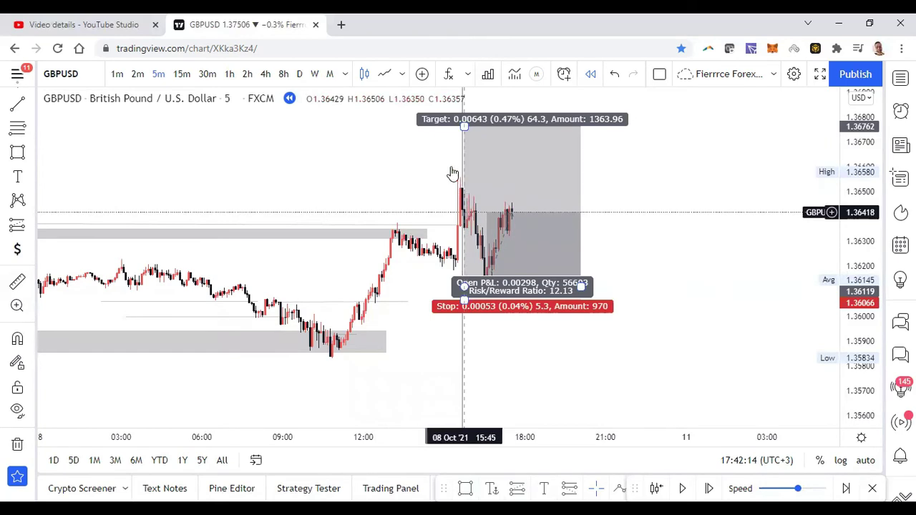
pyautogui.moveTo(477, 287)
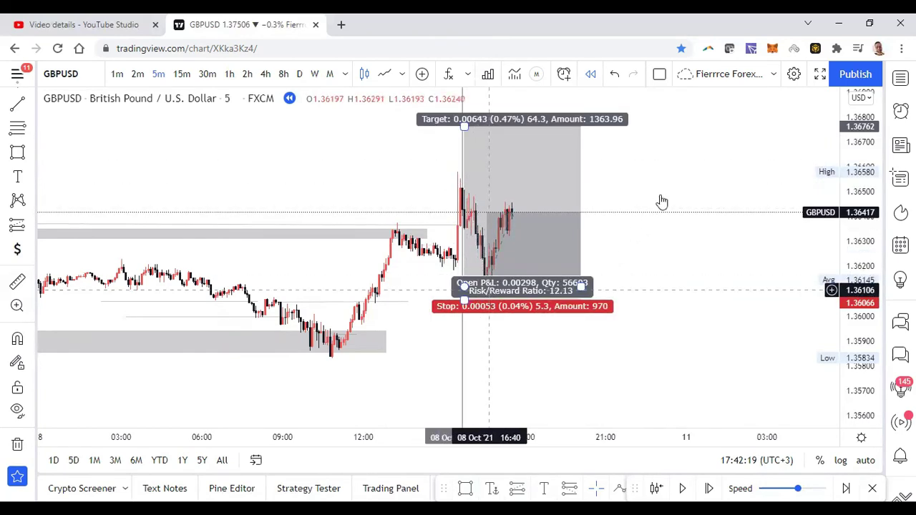
pyautogui.moveTo(686, 277); pyautogui.dragTo(673, 340)
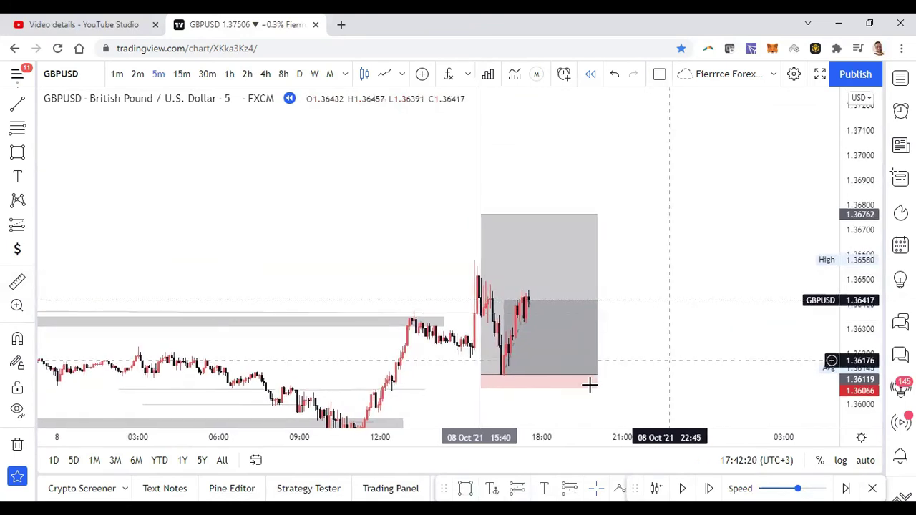
pyautogui.moveTo(591, 392)
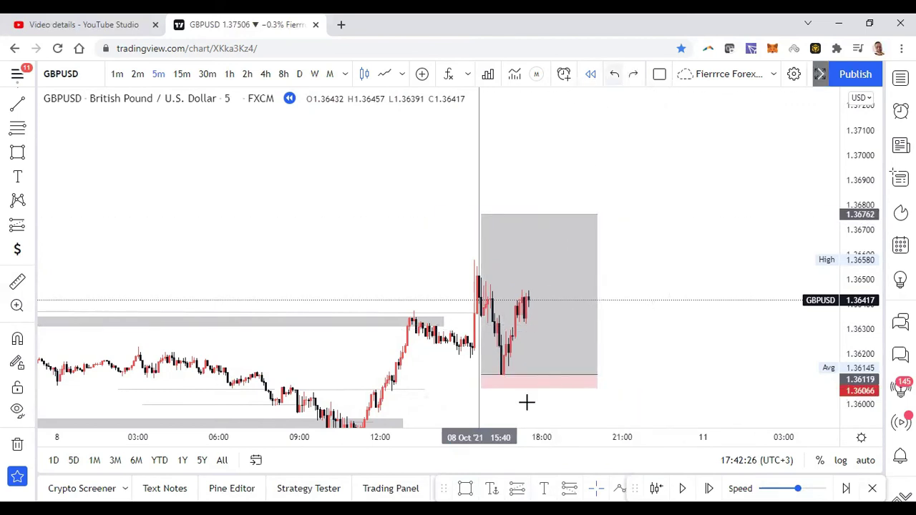
# Measure the price distance from 1.36459 down to the long entry at 1.36119, beside the long position
pyautogui.moveTo(501, 362)
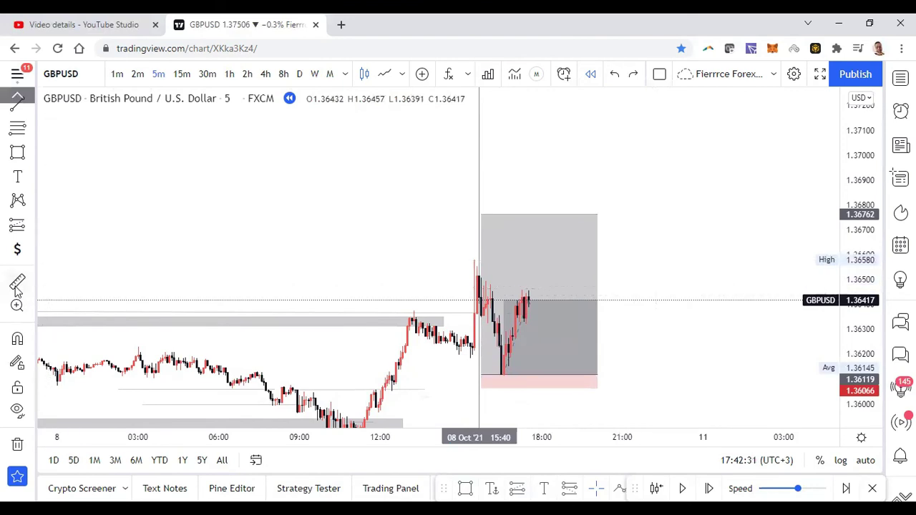
pyautogui.click(609, 289)
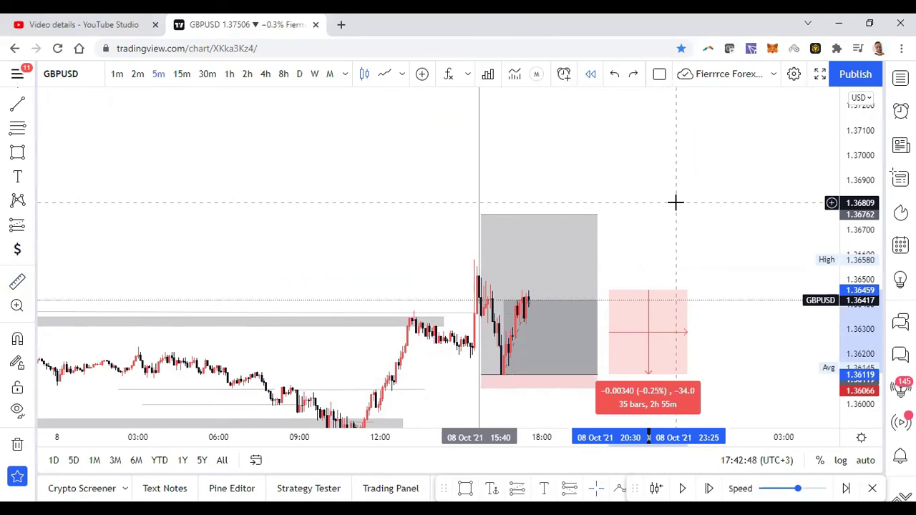
pyautogui.click(591, 393)
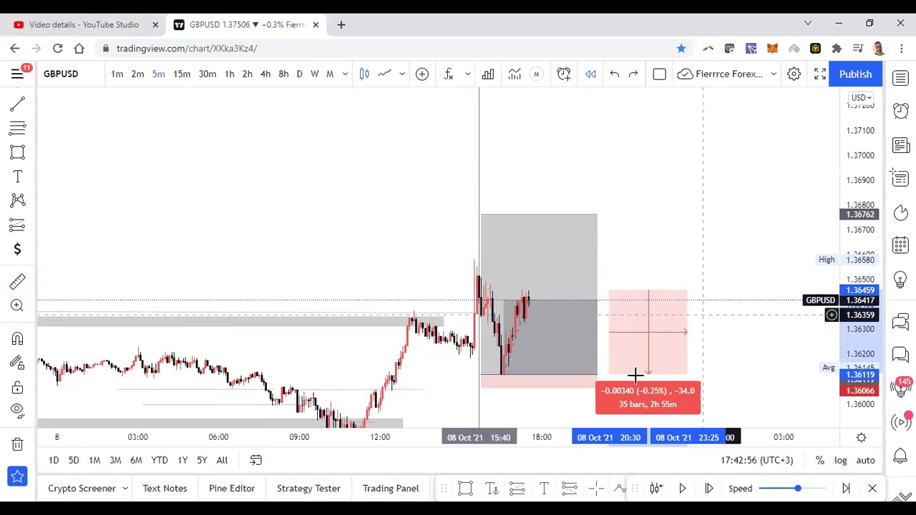
pyautogui.moveTo(507, 379)
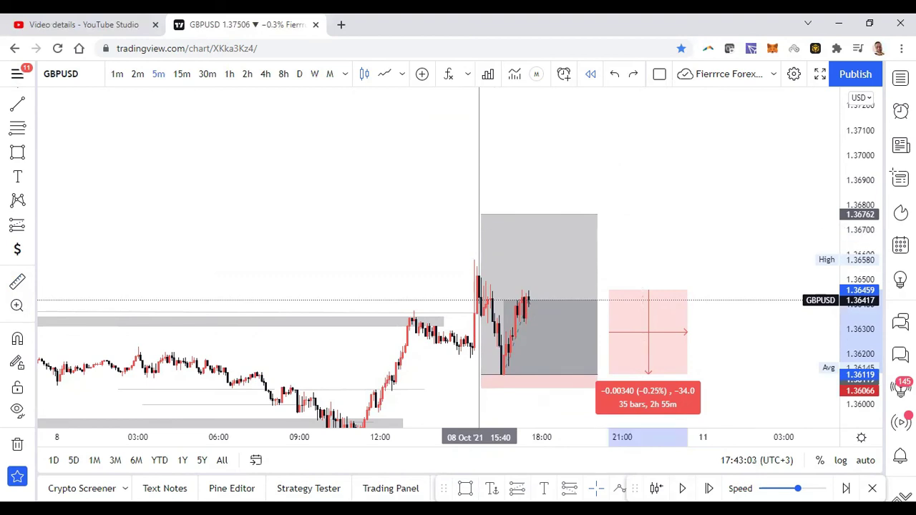
# Replay the bars until price falls back to about 1.3625, then lower the long position's target to 1.36461
pyautogui.click(682, 488)
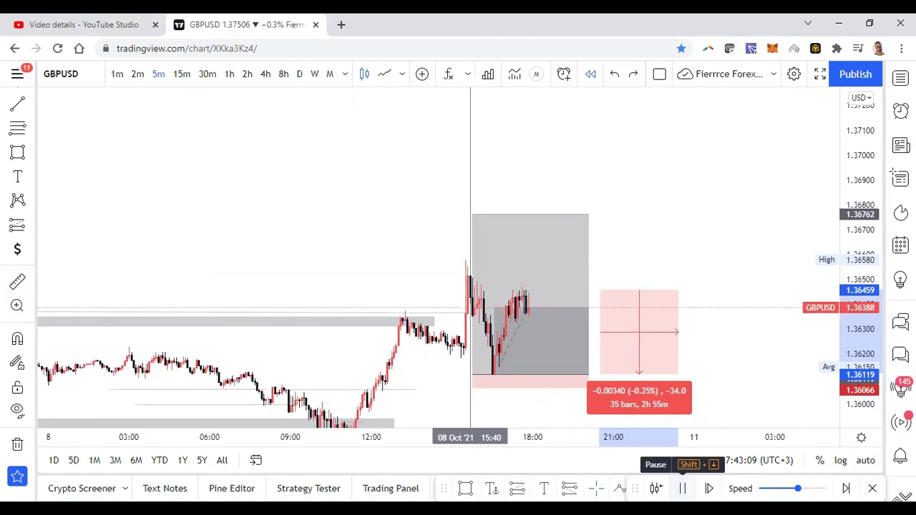
pyautogui.click(683, 488)
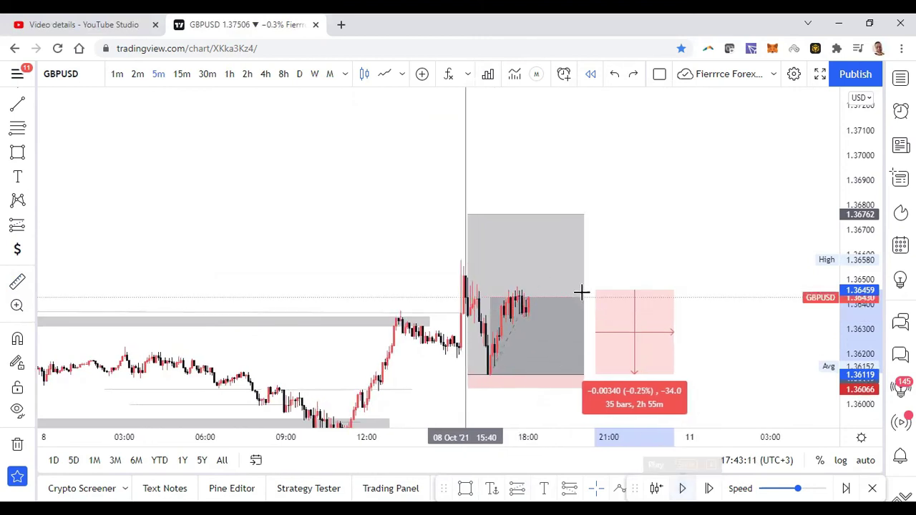
pyautogui.hotkey('shift', 'Down')
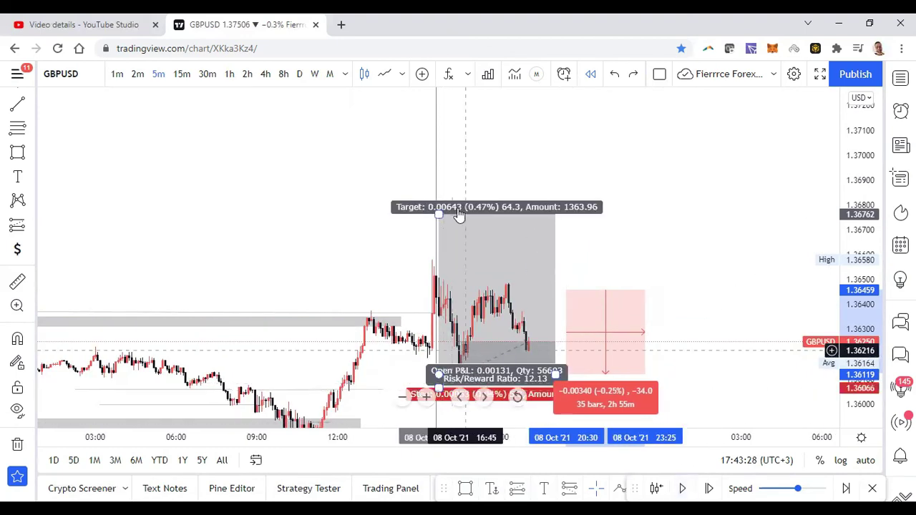
pyautogui.moveTo(433, 215); pyautogui.dragTo(428, 292)
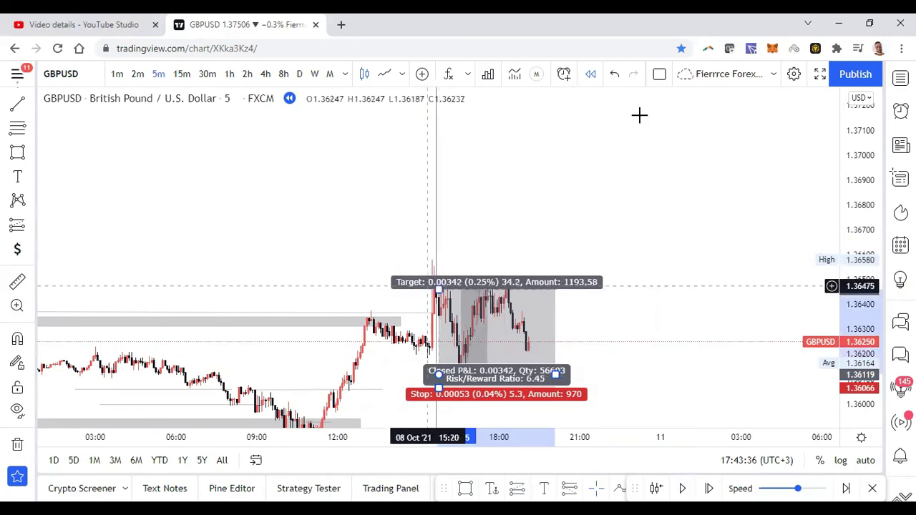
# Examine the long trade in relation to the 7 Oct highs, the upper and lower grey zones and the 15:40 vertical line
pyautogui.scroll(-3, 673, 265)
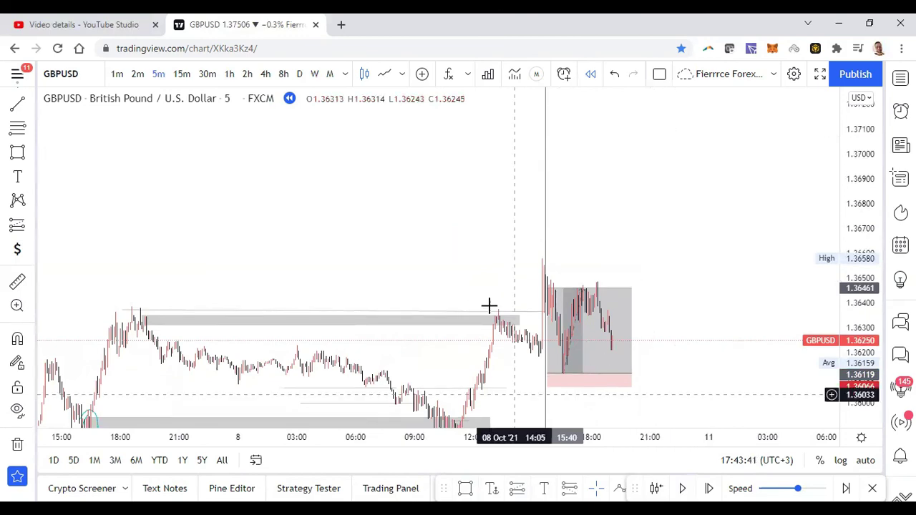
pyautogui.moveTo(561, 389); pyautogui.dragTo(563, 394)
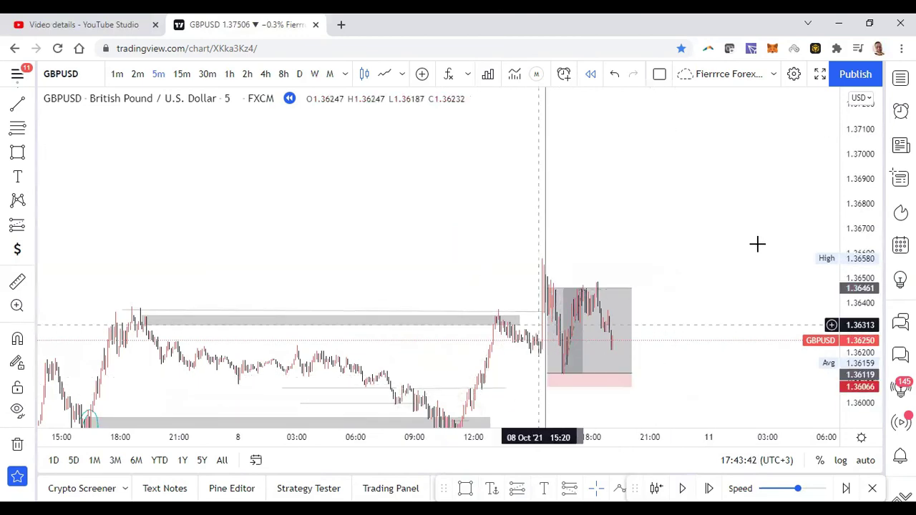
pyautogui.scroll(3, 699, 343)
pyautogui.moveTo(745, 186); pyautogui.dragTo(757, 129)
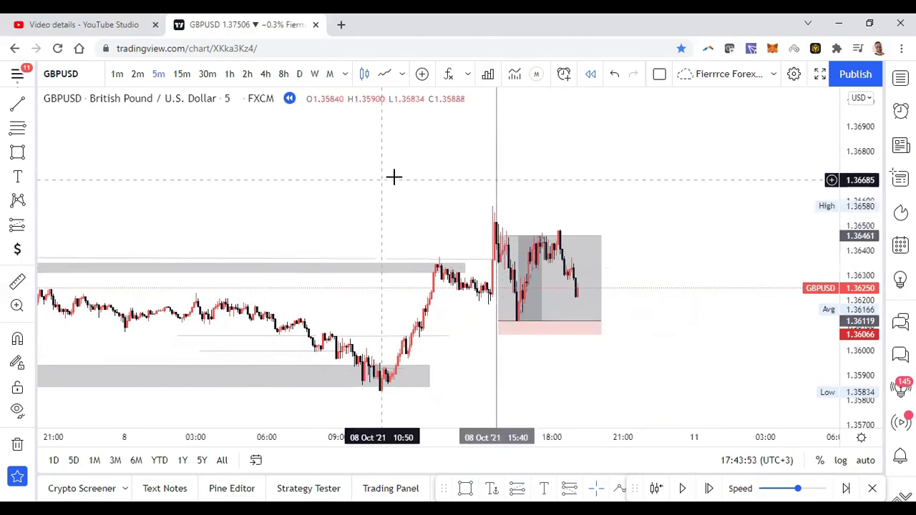
pyautogui.scroll(-4, 396, 177)
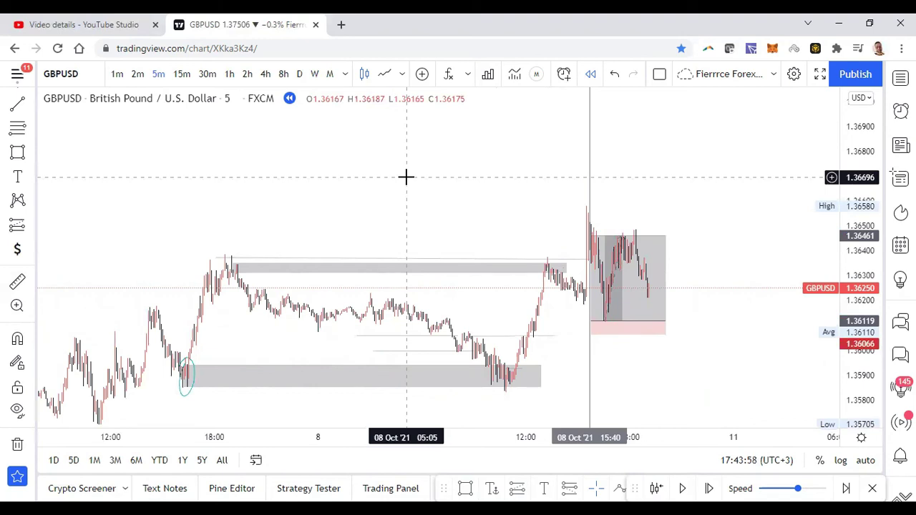
pyautogui.scroll(4, 673, 226)
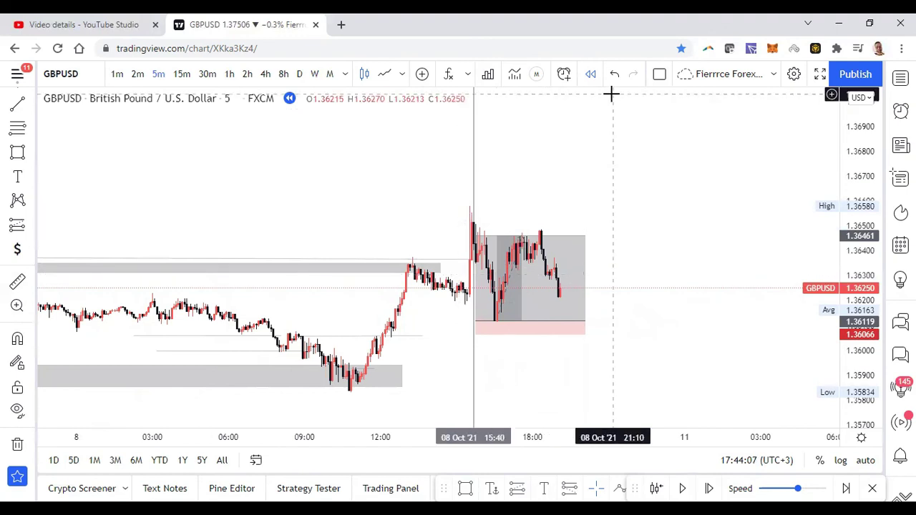
pyautogui.scroll(-2, 450, 207)
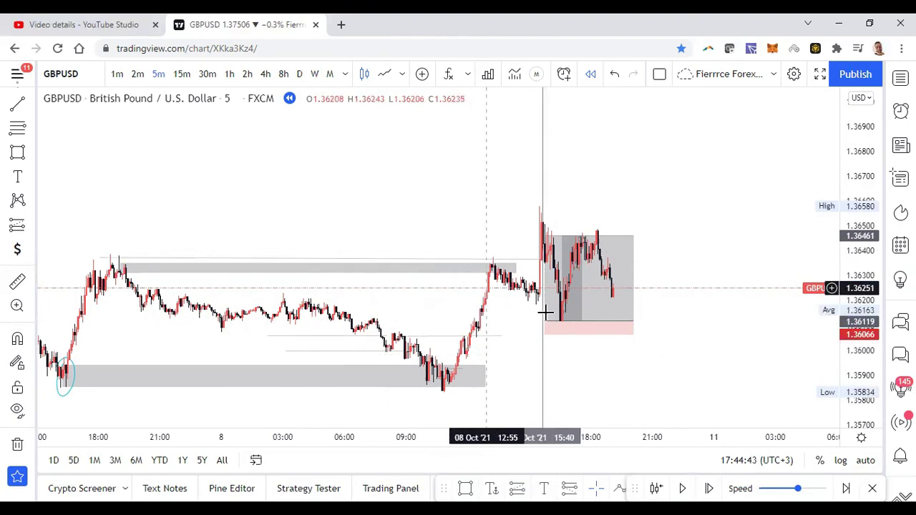
pyautogui.moveTo(547, 320)
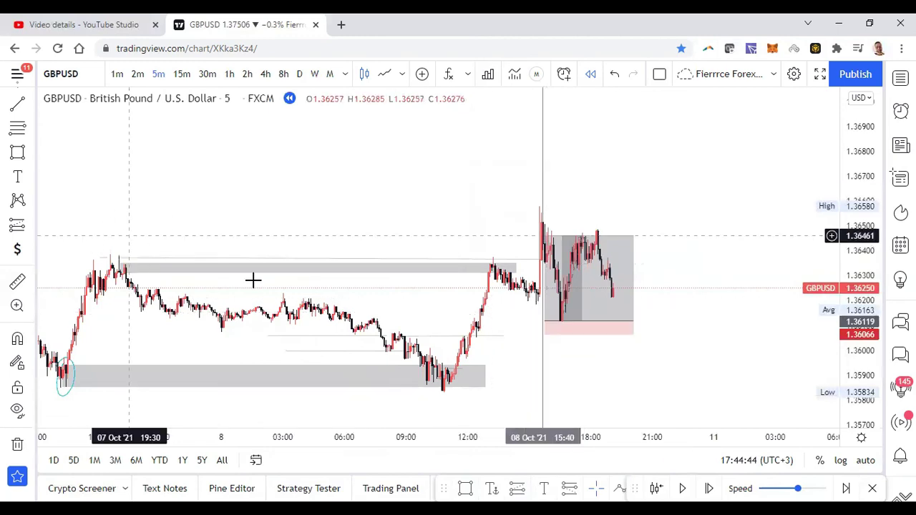